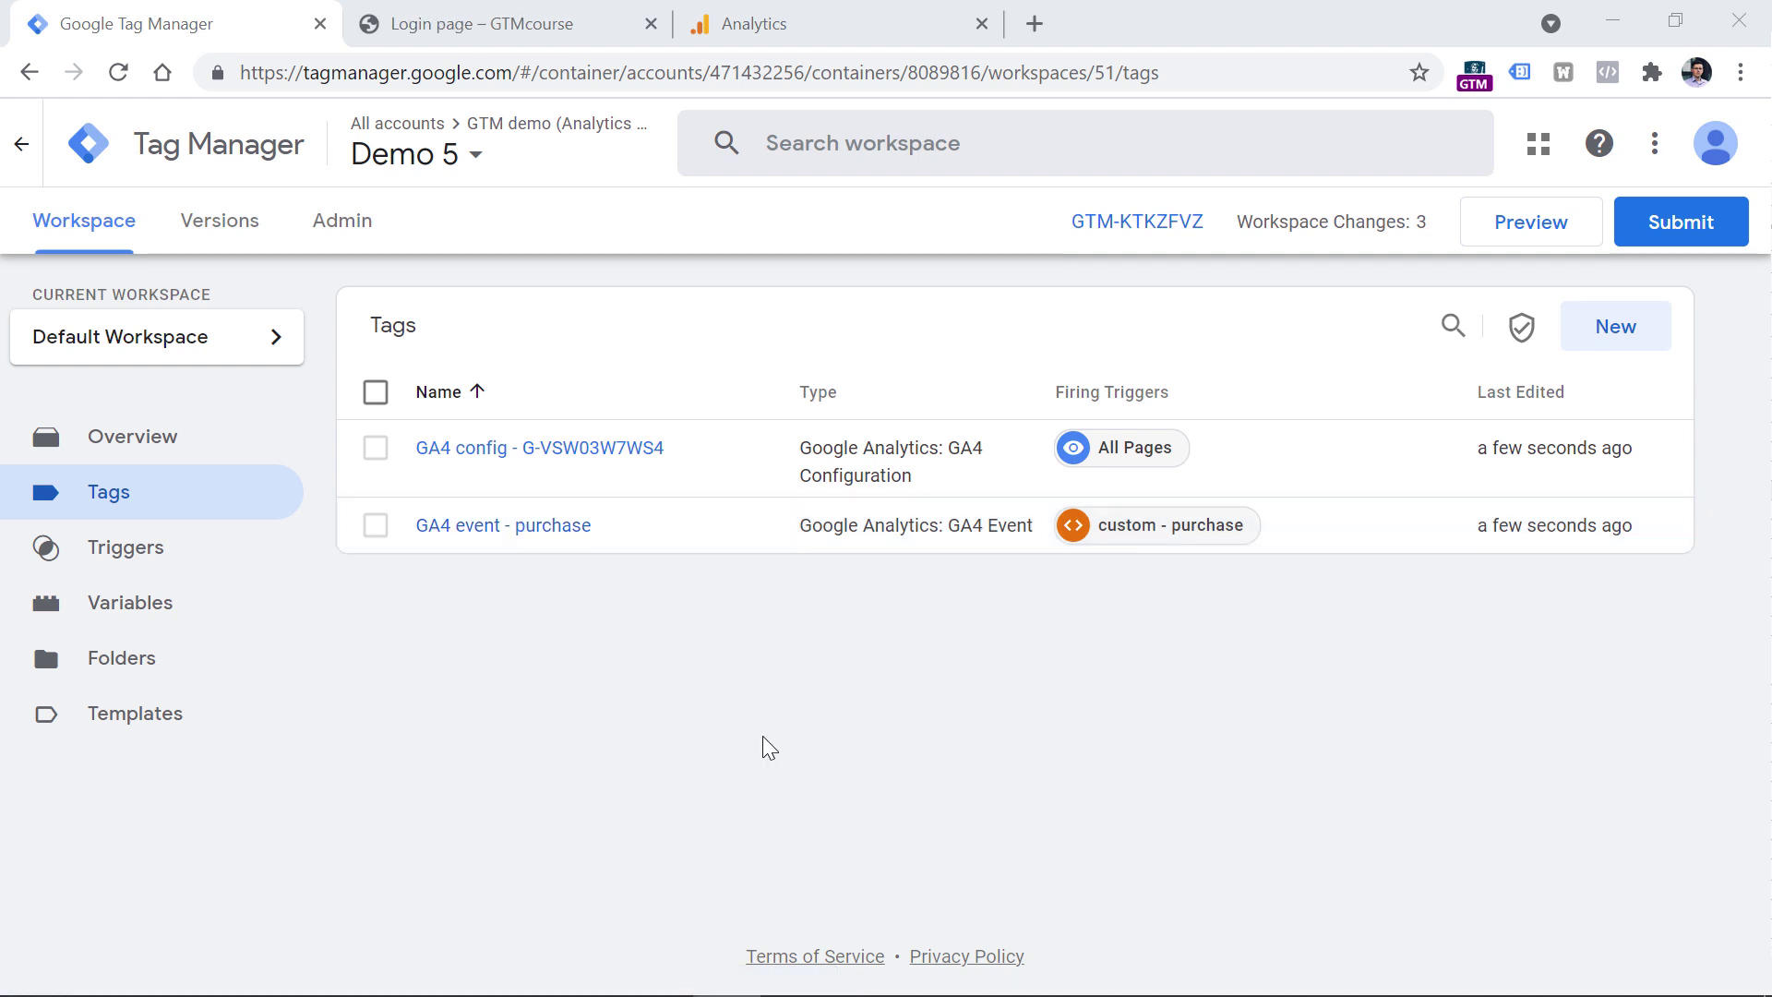
On the store's Login page tab, enter the username and move to the password field
click(514, 32)
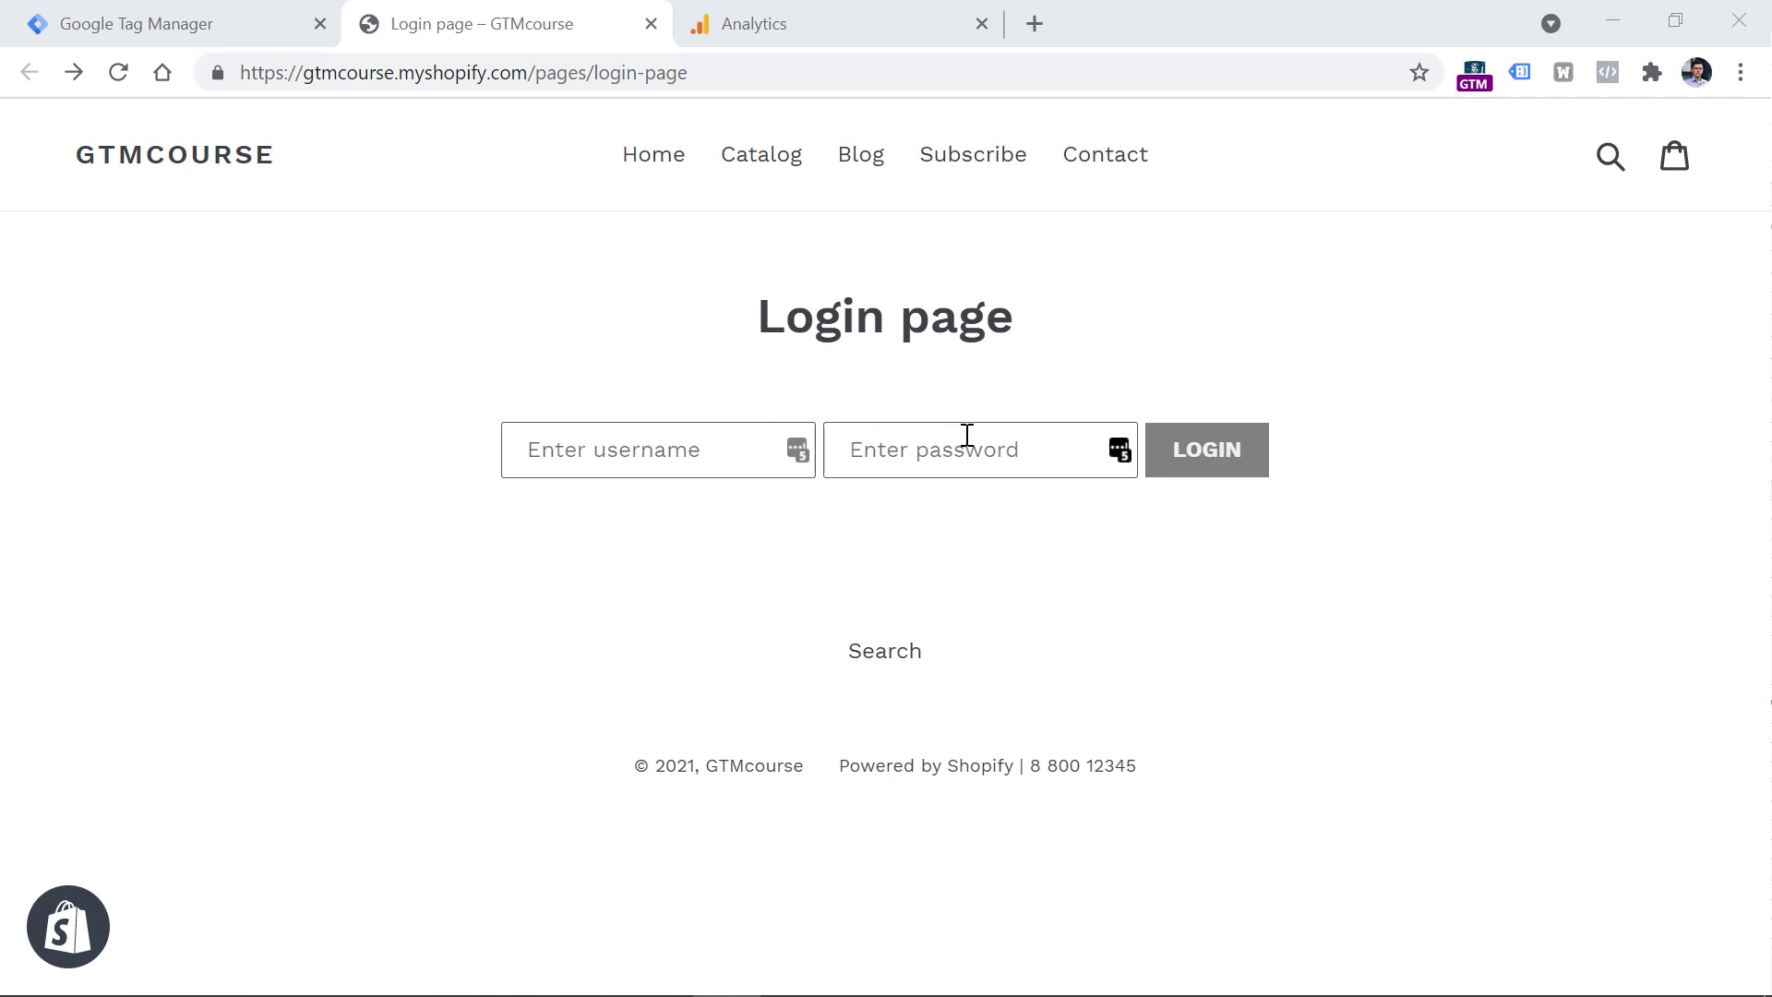
click(657, 446)
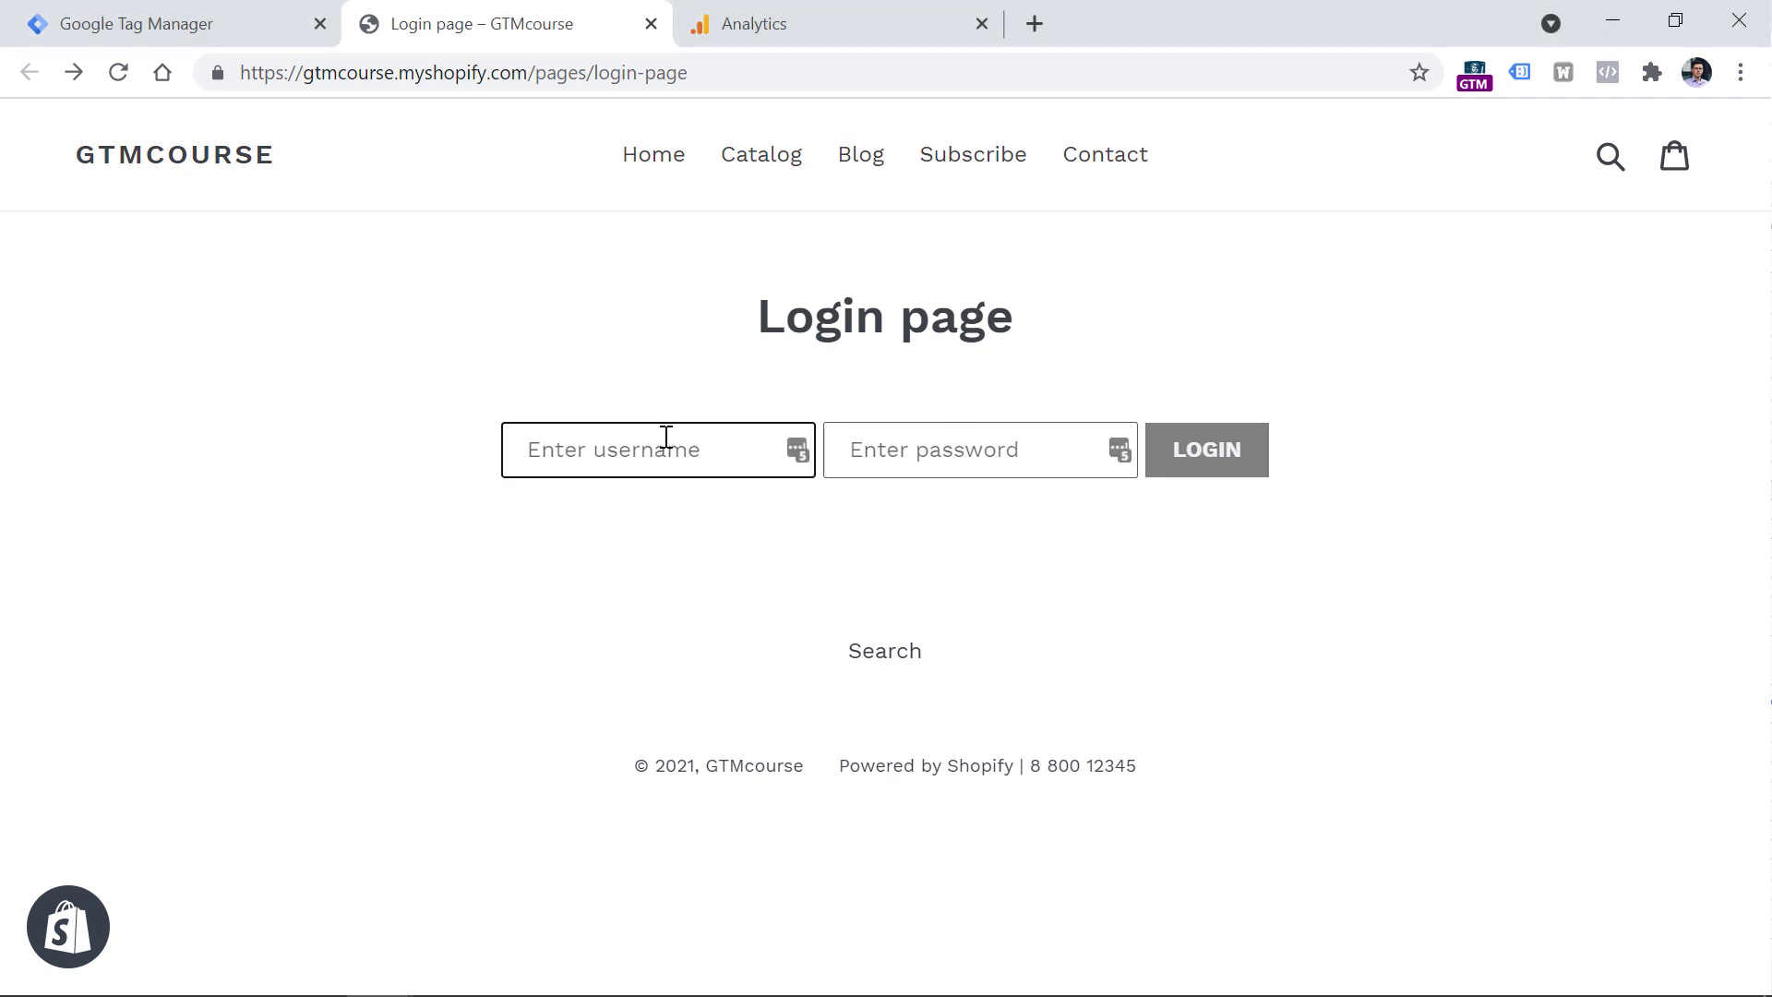
text(test)
key(Tab)
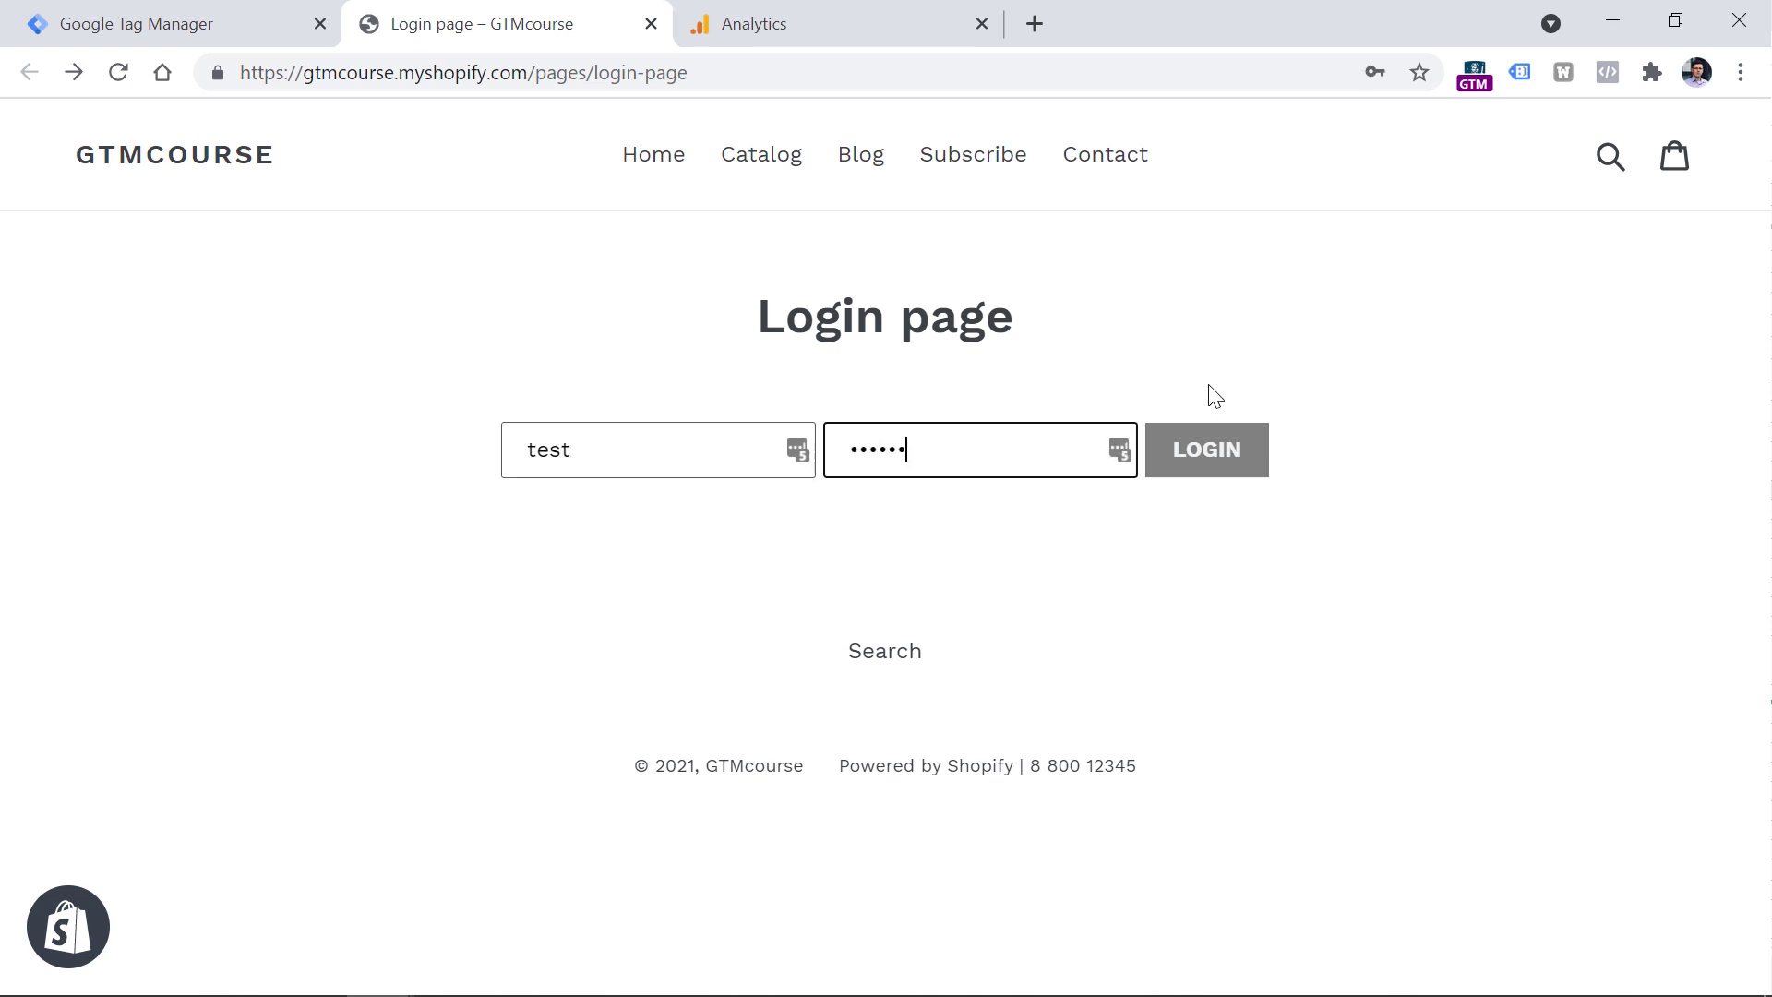
Enter the account password and submit the login to reach the My Account page
click(1212, 466)
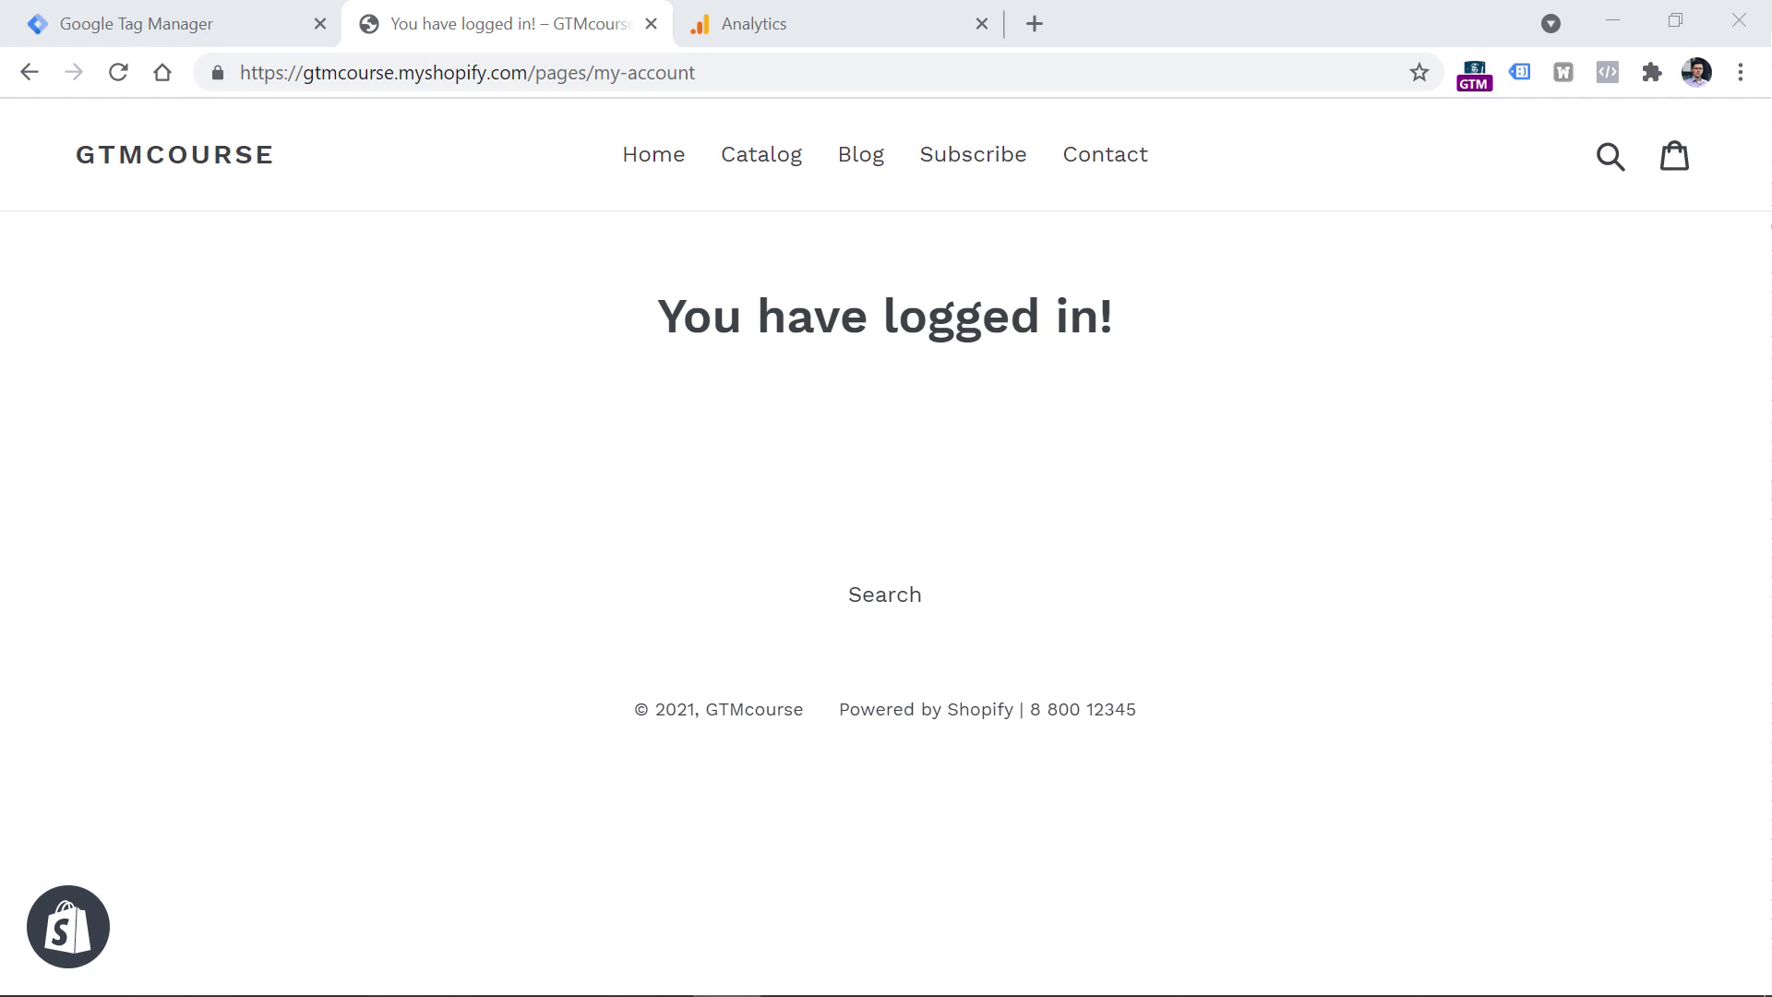
In the DevTools console, change the dataLayer.push user_id from 123abc to 23123hiasd
key(ctrl+shift+j)
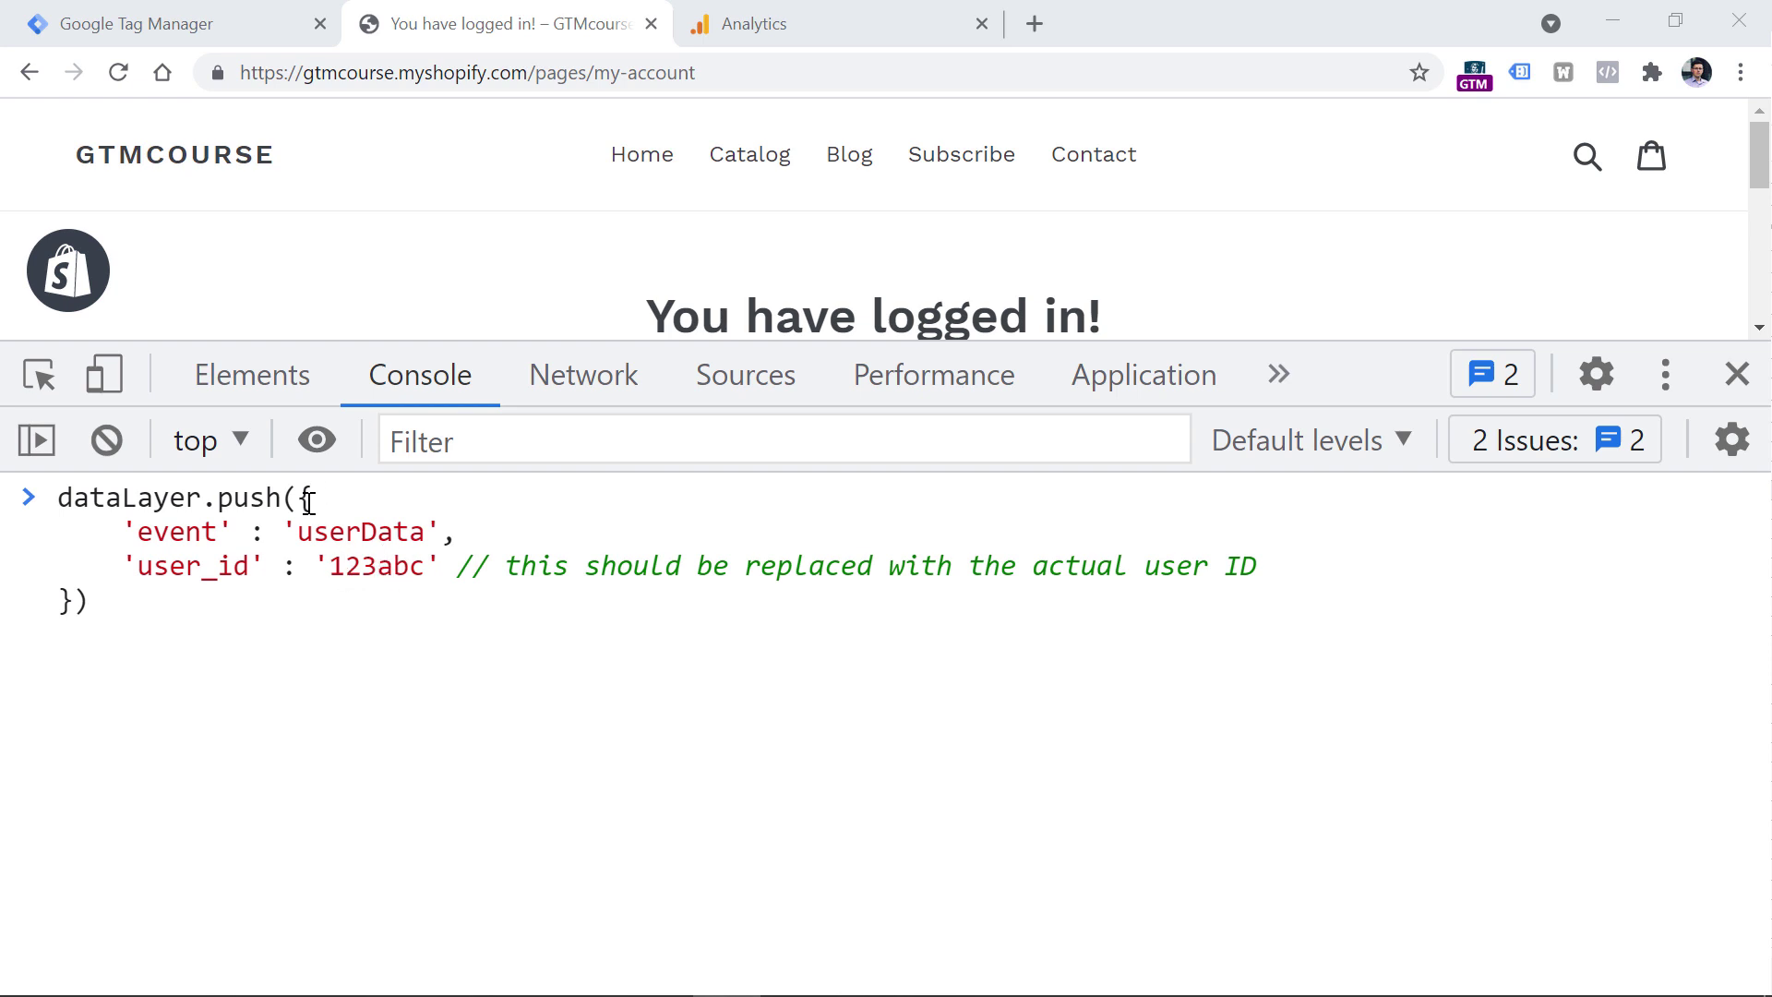
double_click(375, 565)
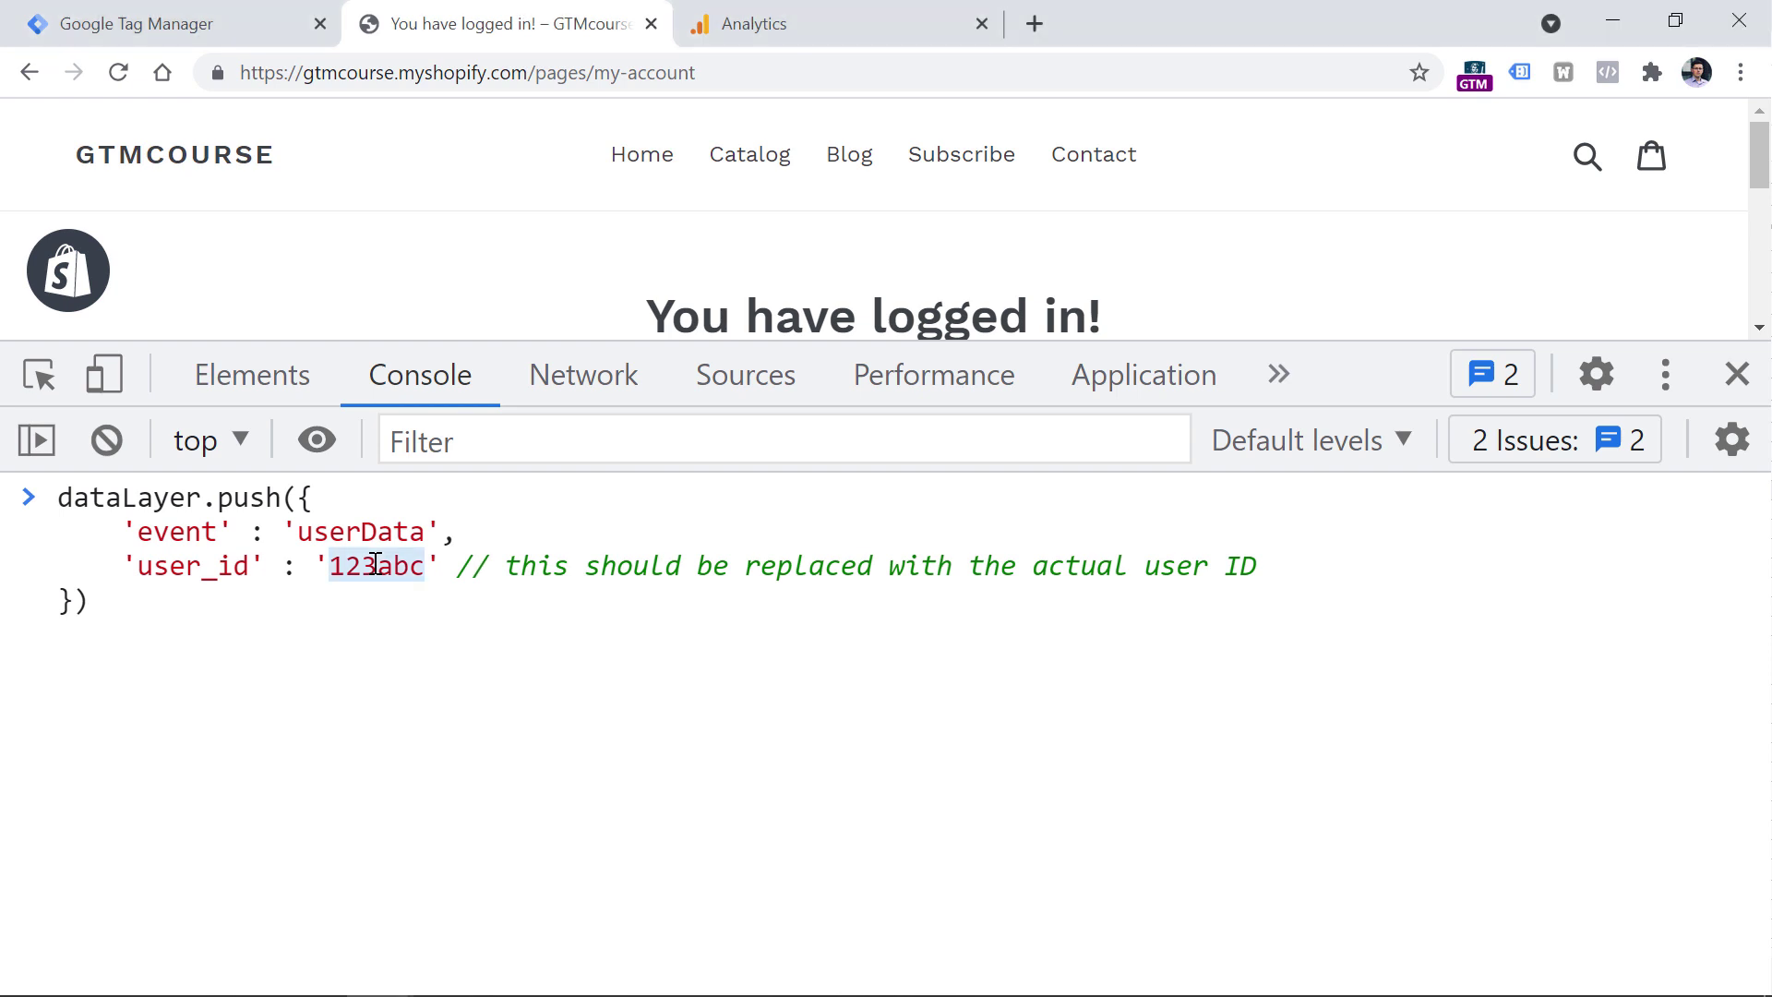
text(678asd)
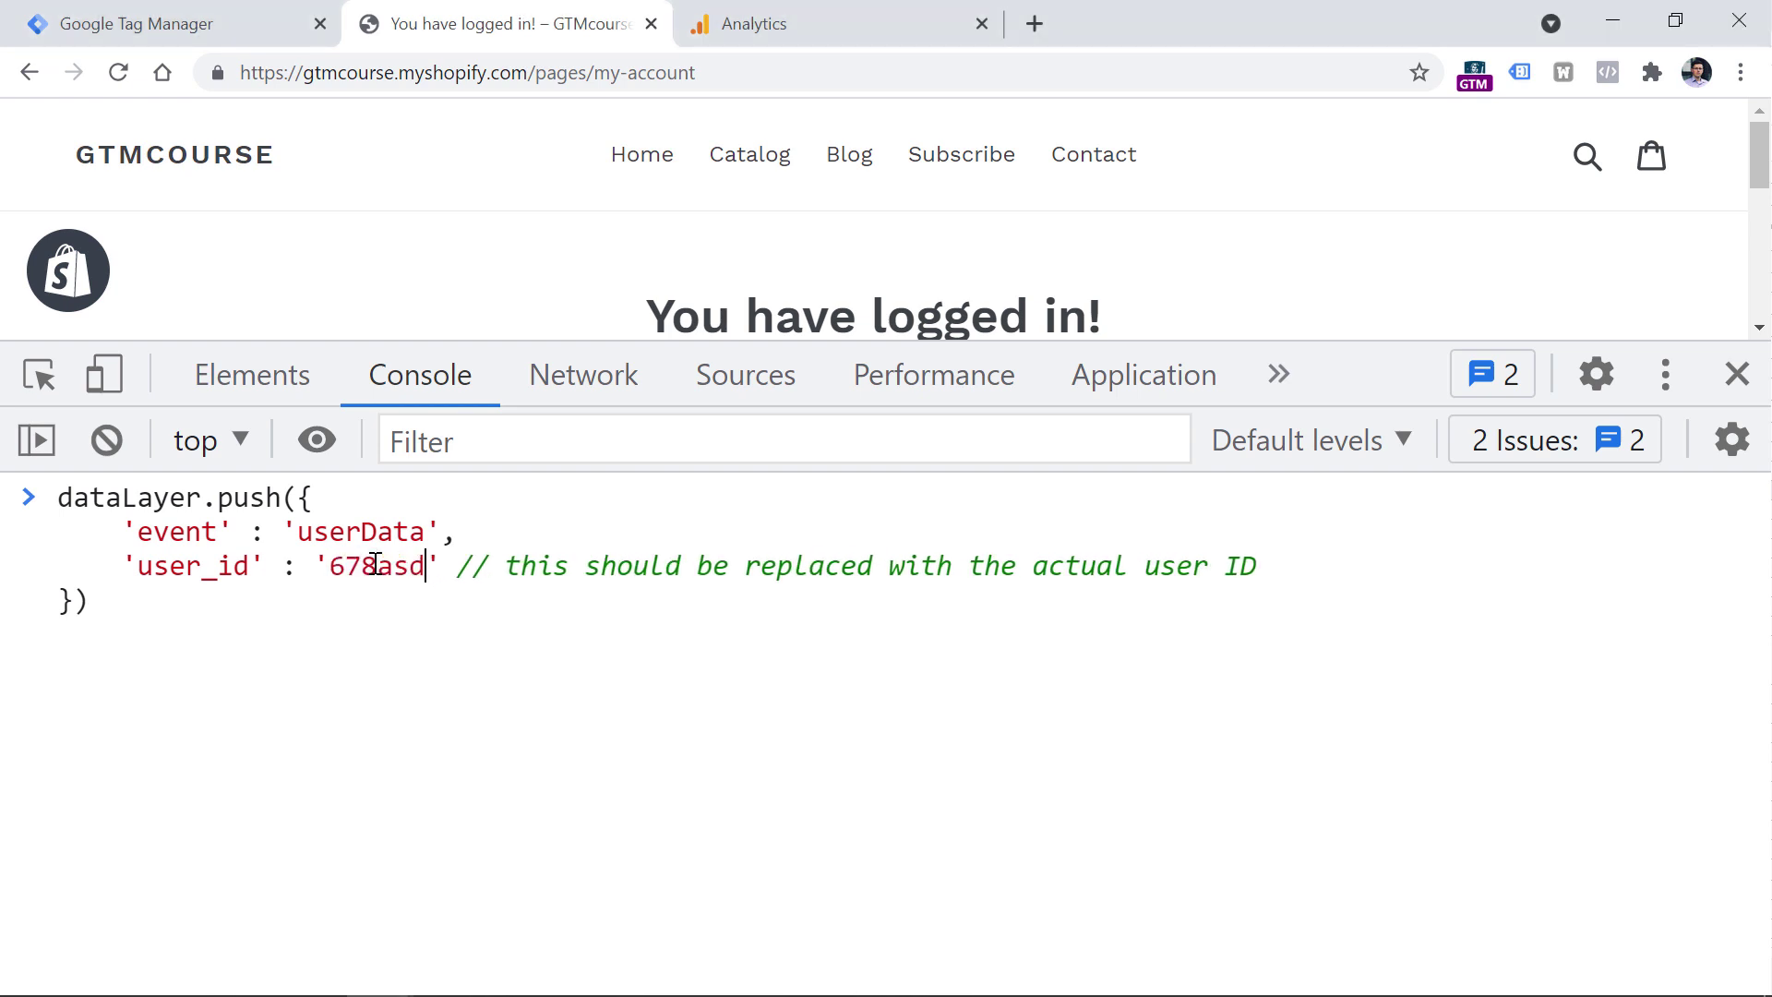
double_click(376, 565)
text(23123hiasd)
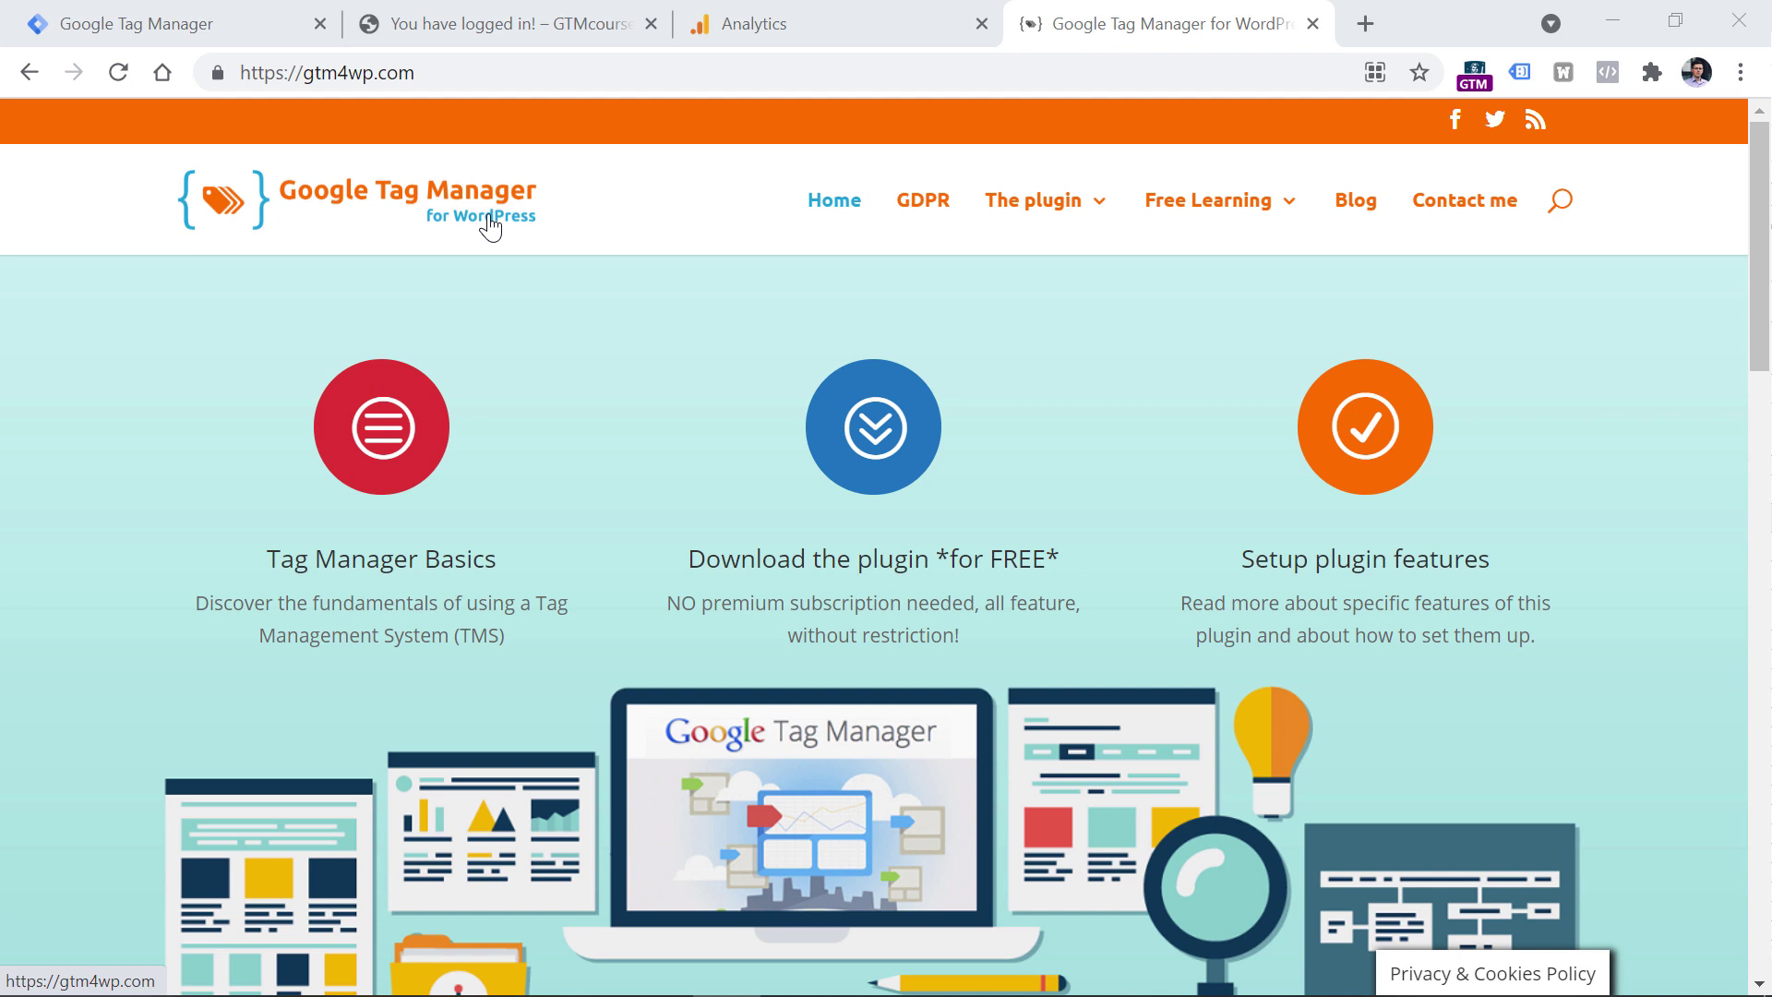
click(728, 372)
click(558, 42)
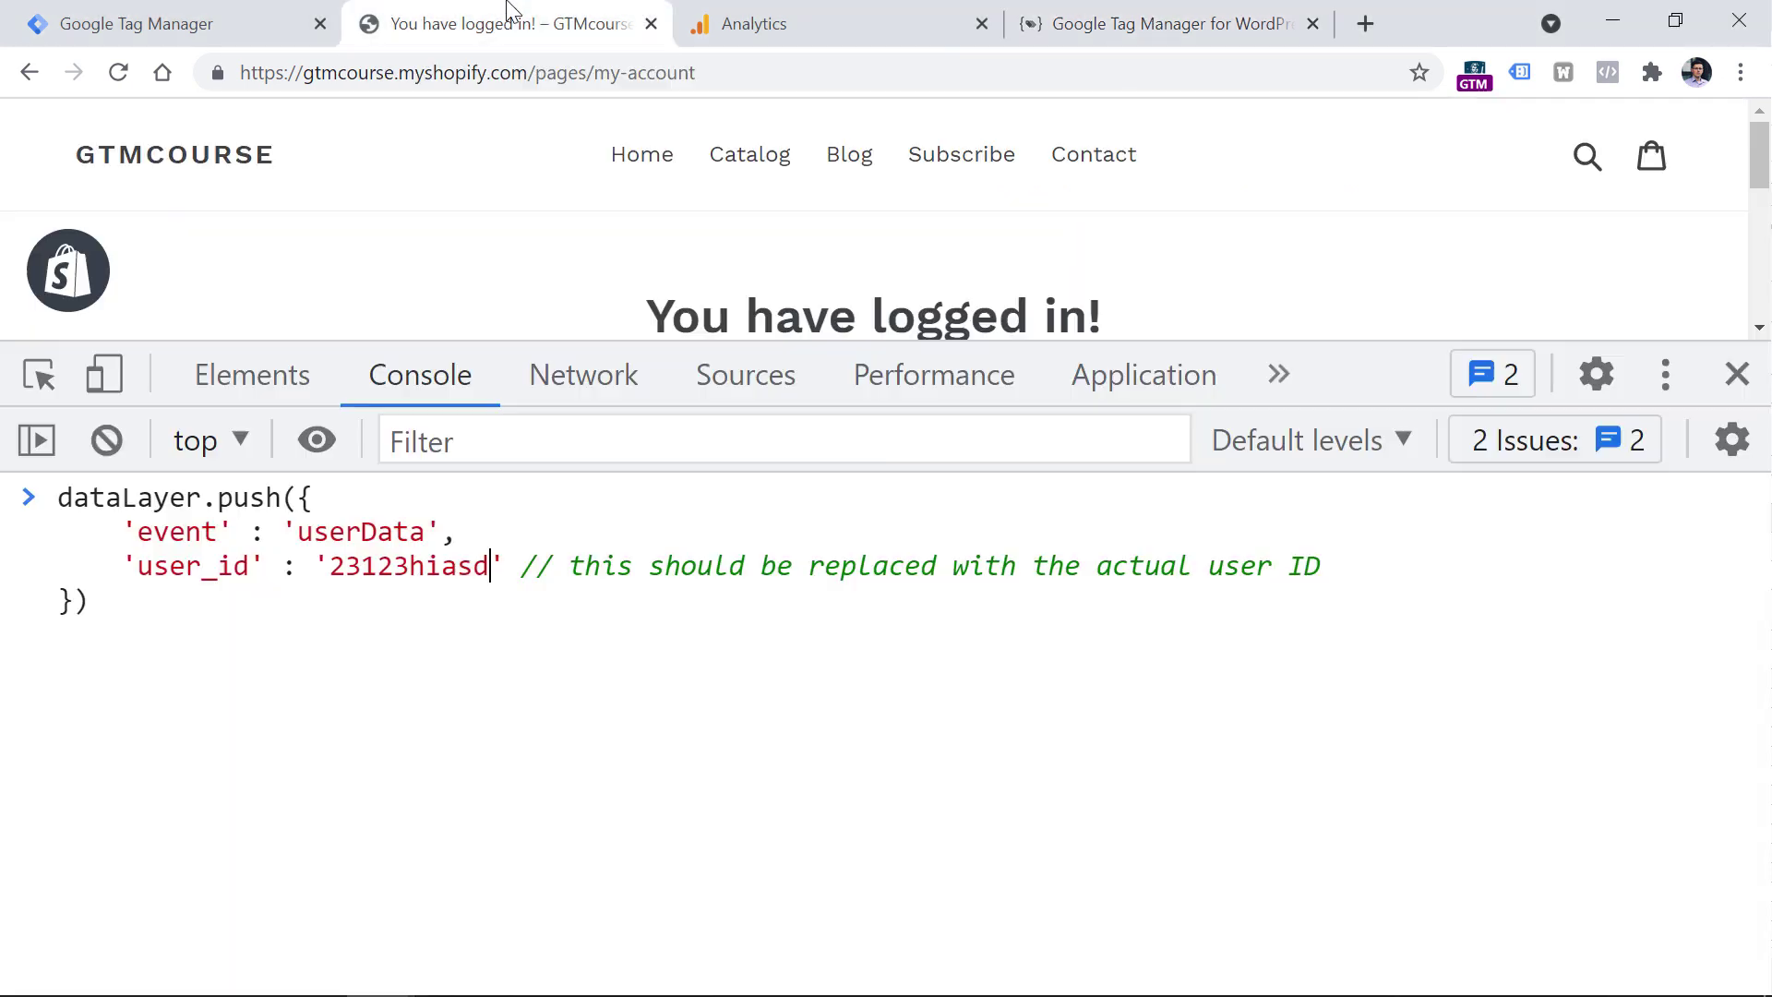
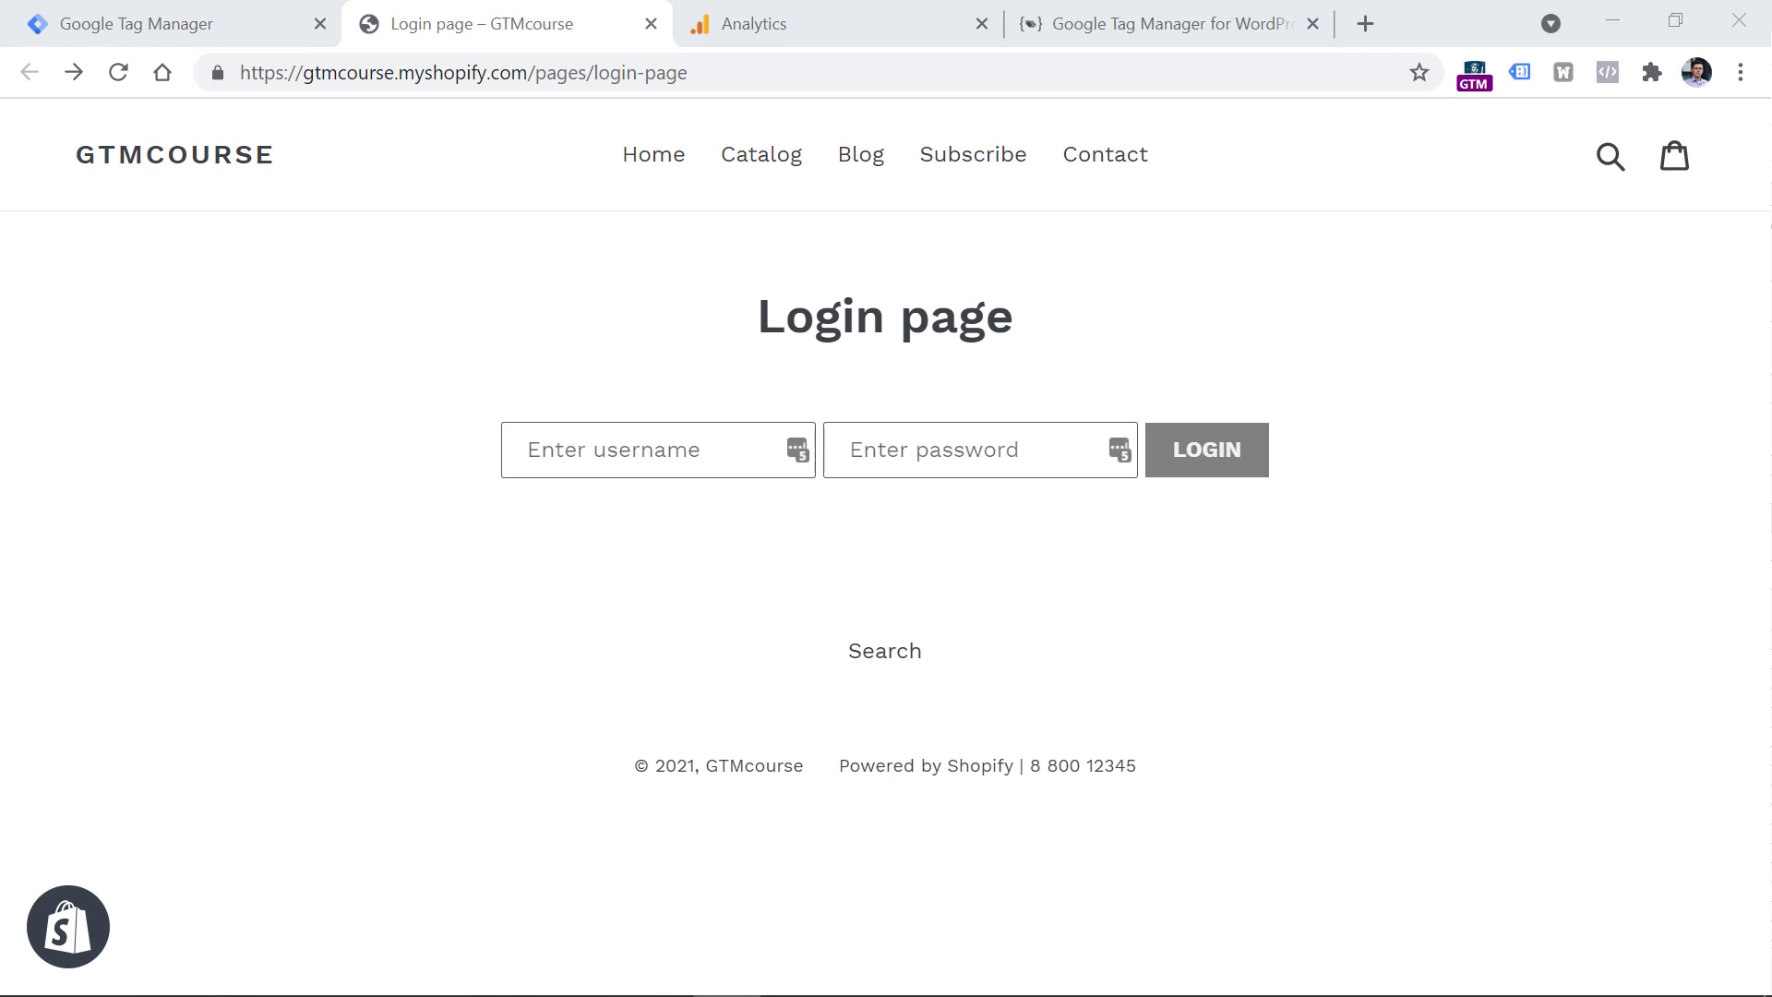
Return to the Demo 5 workspace's Tags list in Google Tag Manager
click(185, 35)
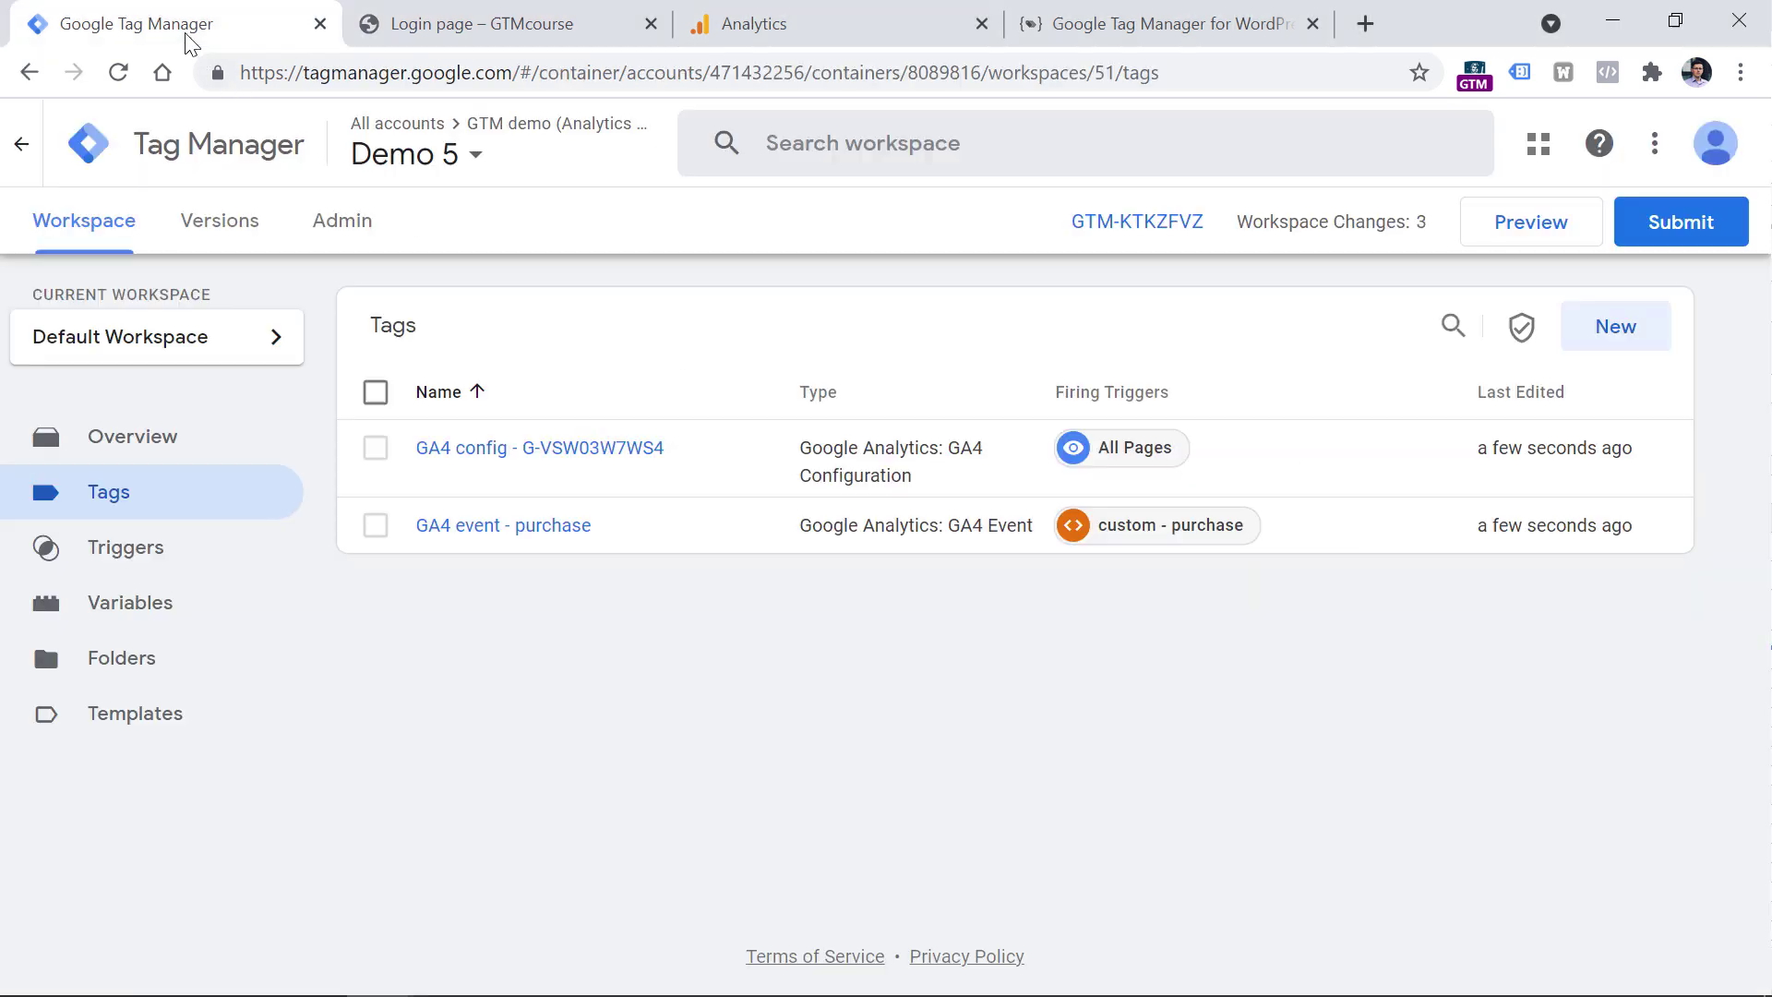
Start Preview mode and connect Tag Assistant to the copied store login page URL
click(1537, 223)
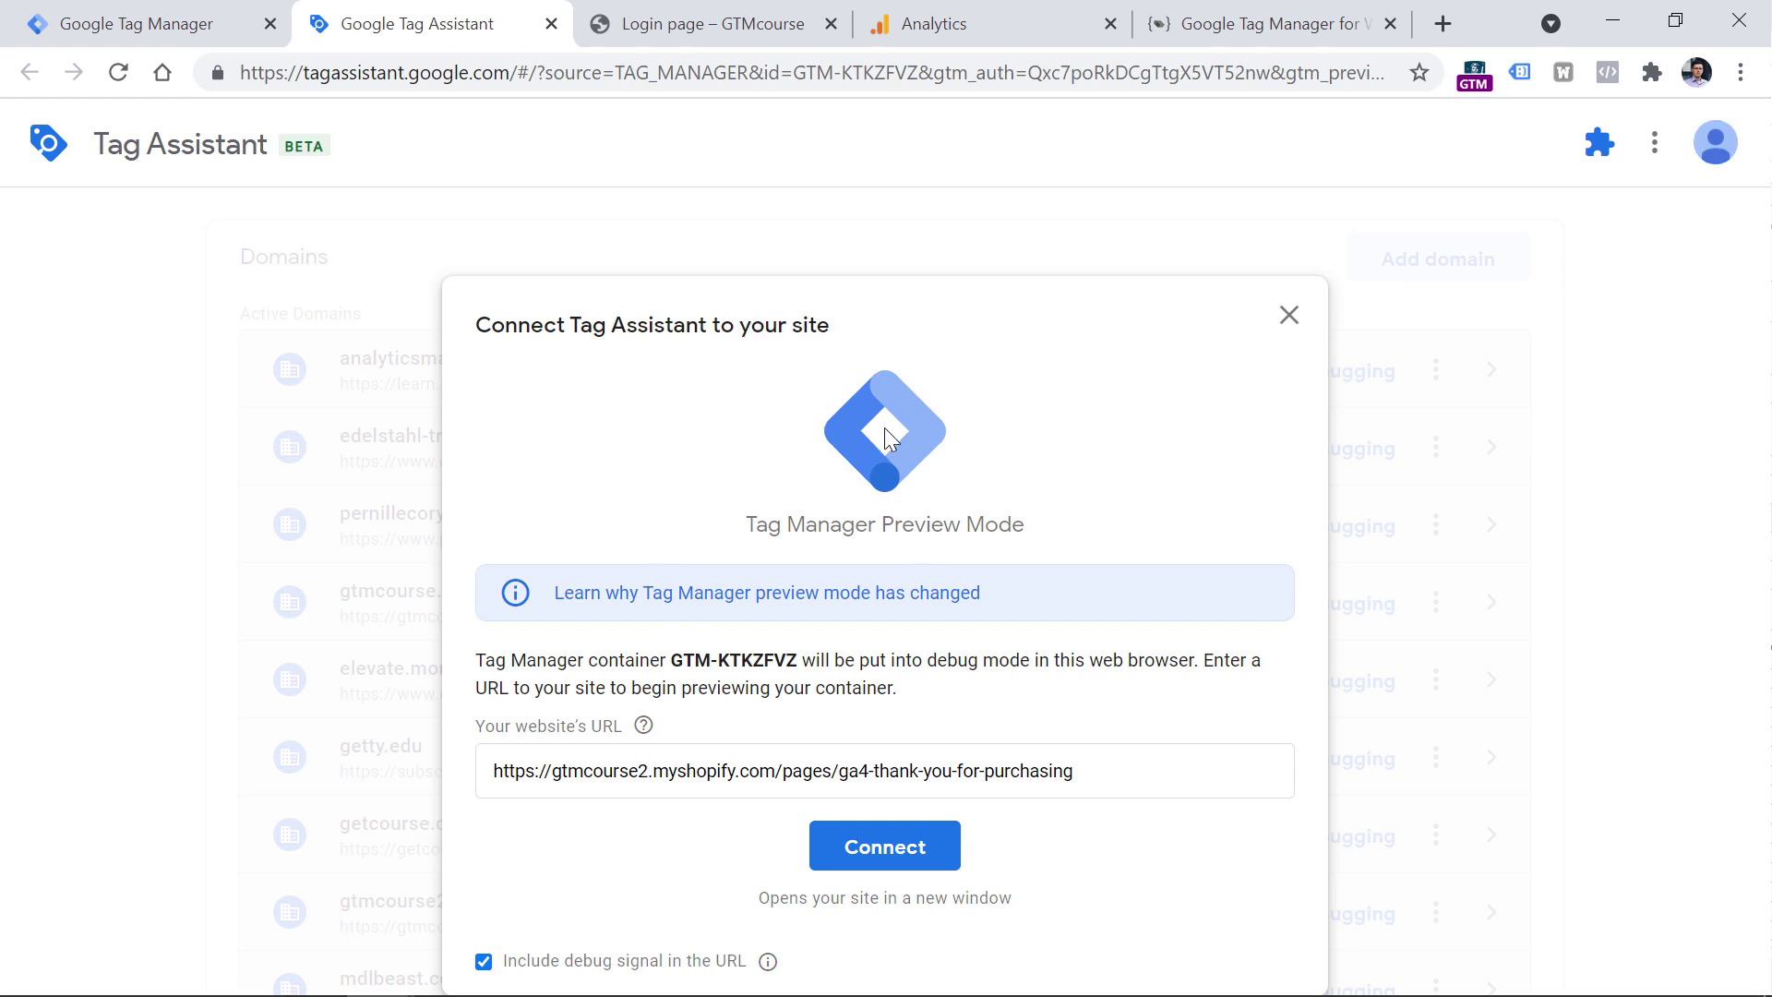
click(710, 24)
click(688, 65)
key(ctrl+c)
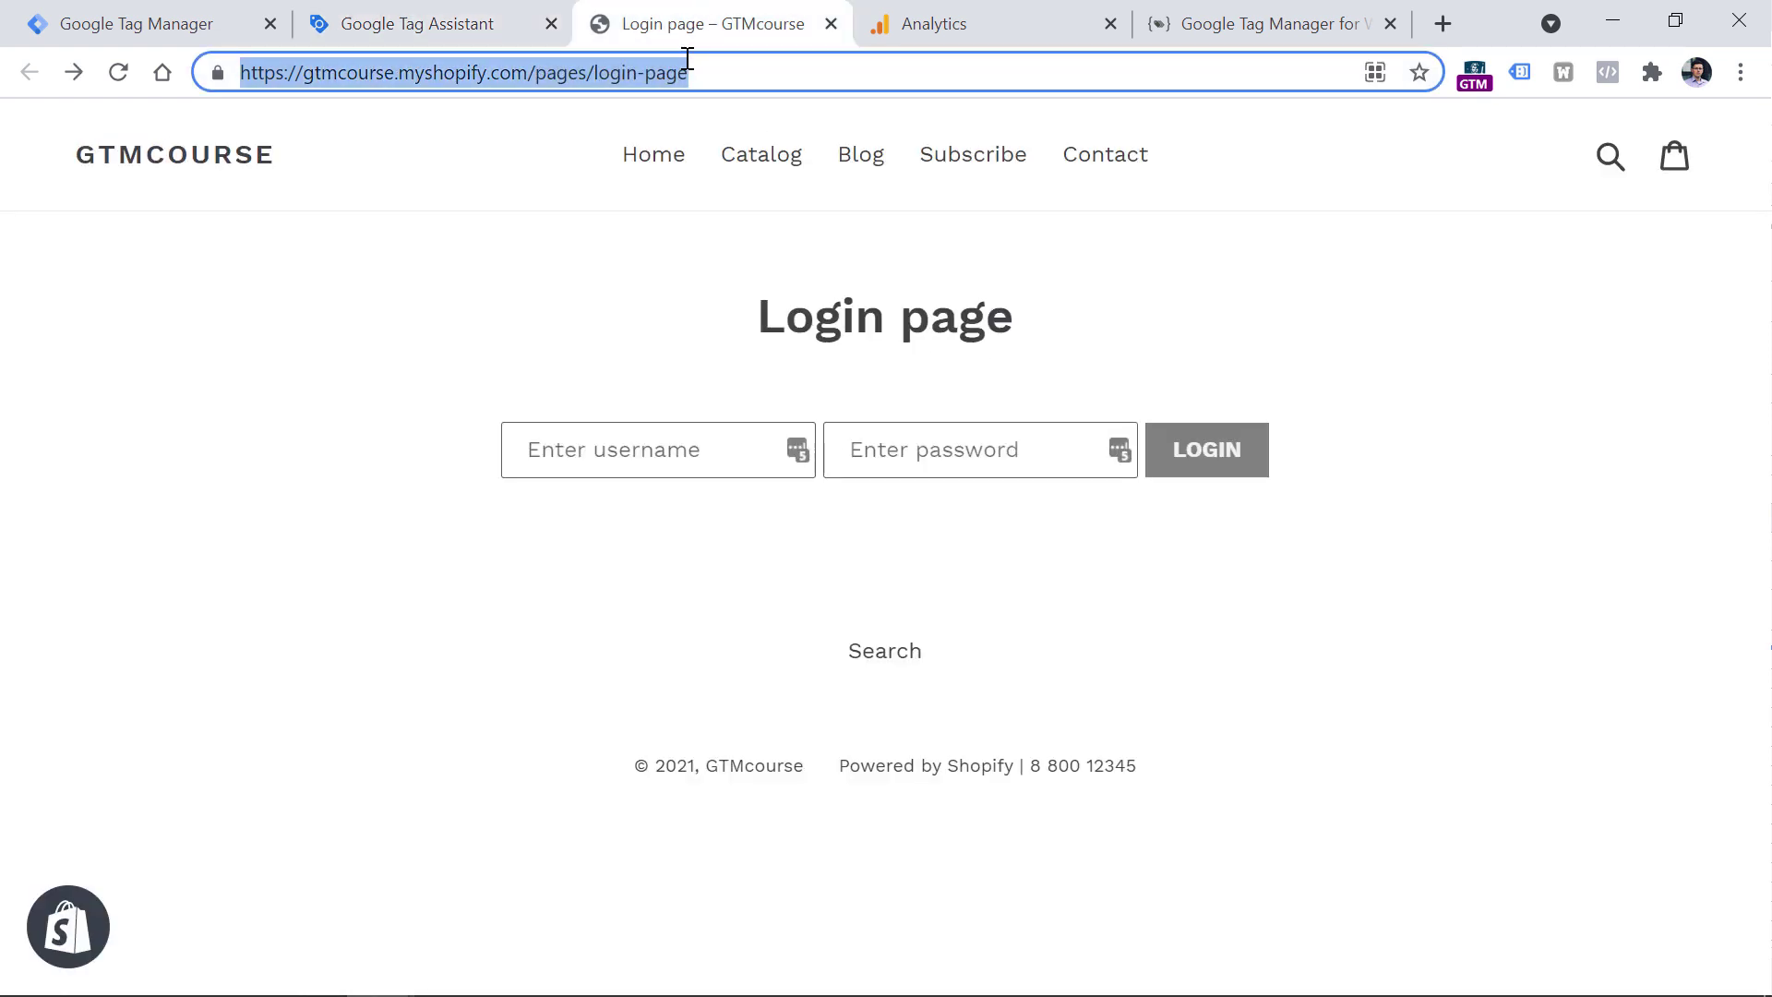
click(452, 25)
triple_click(779, 771)
key(ctrl+v)
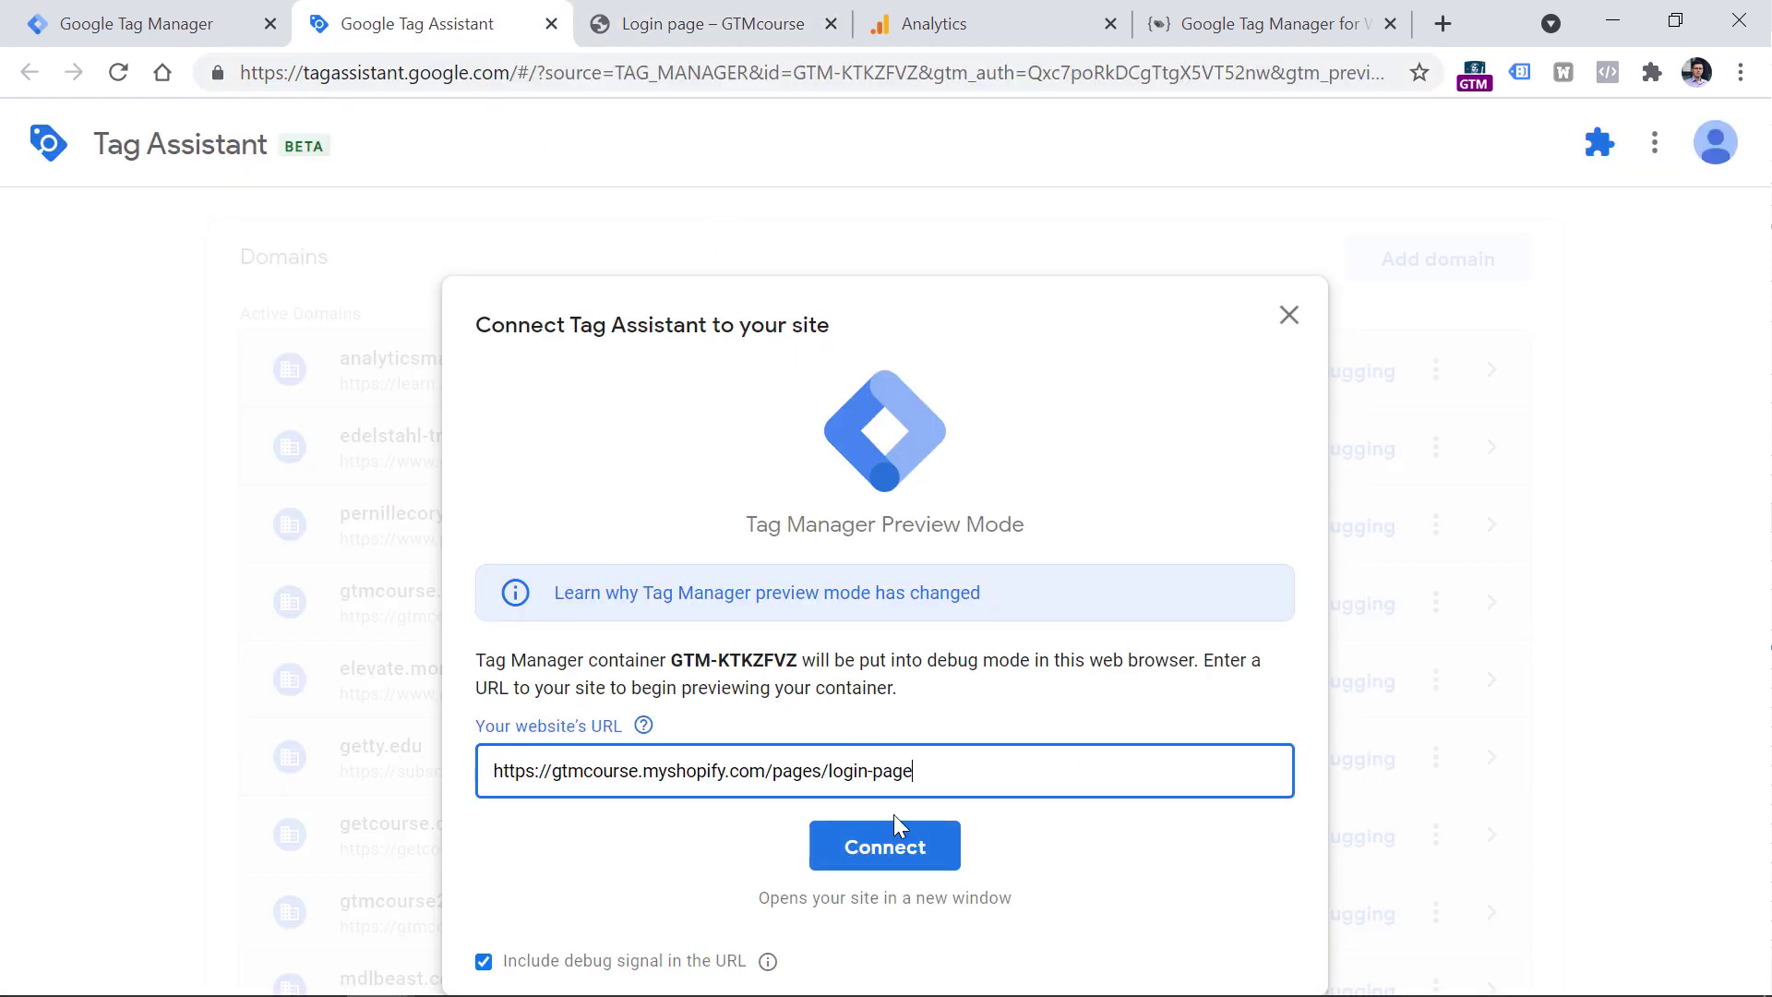
click(891, 851)
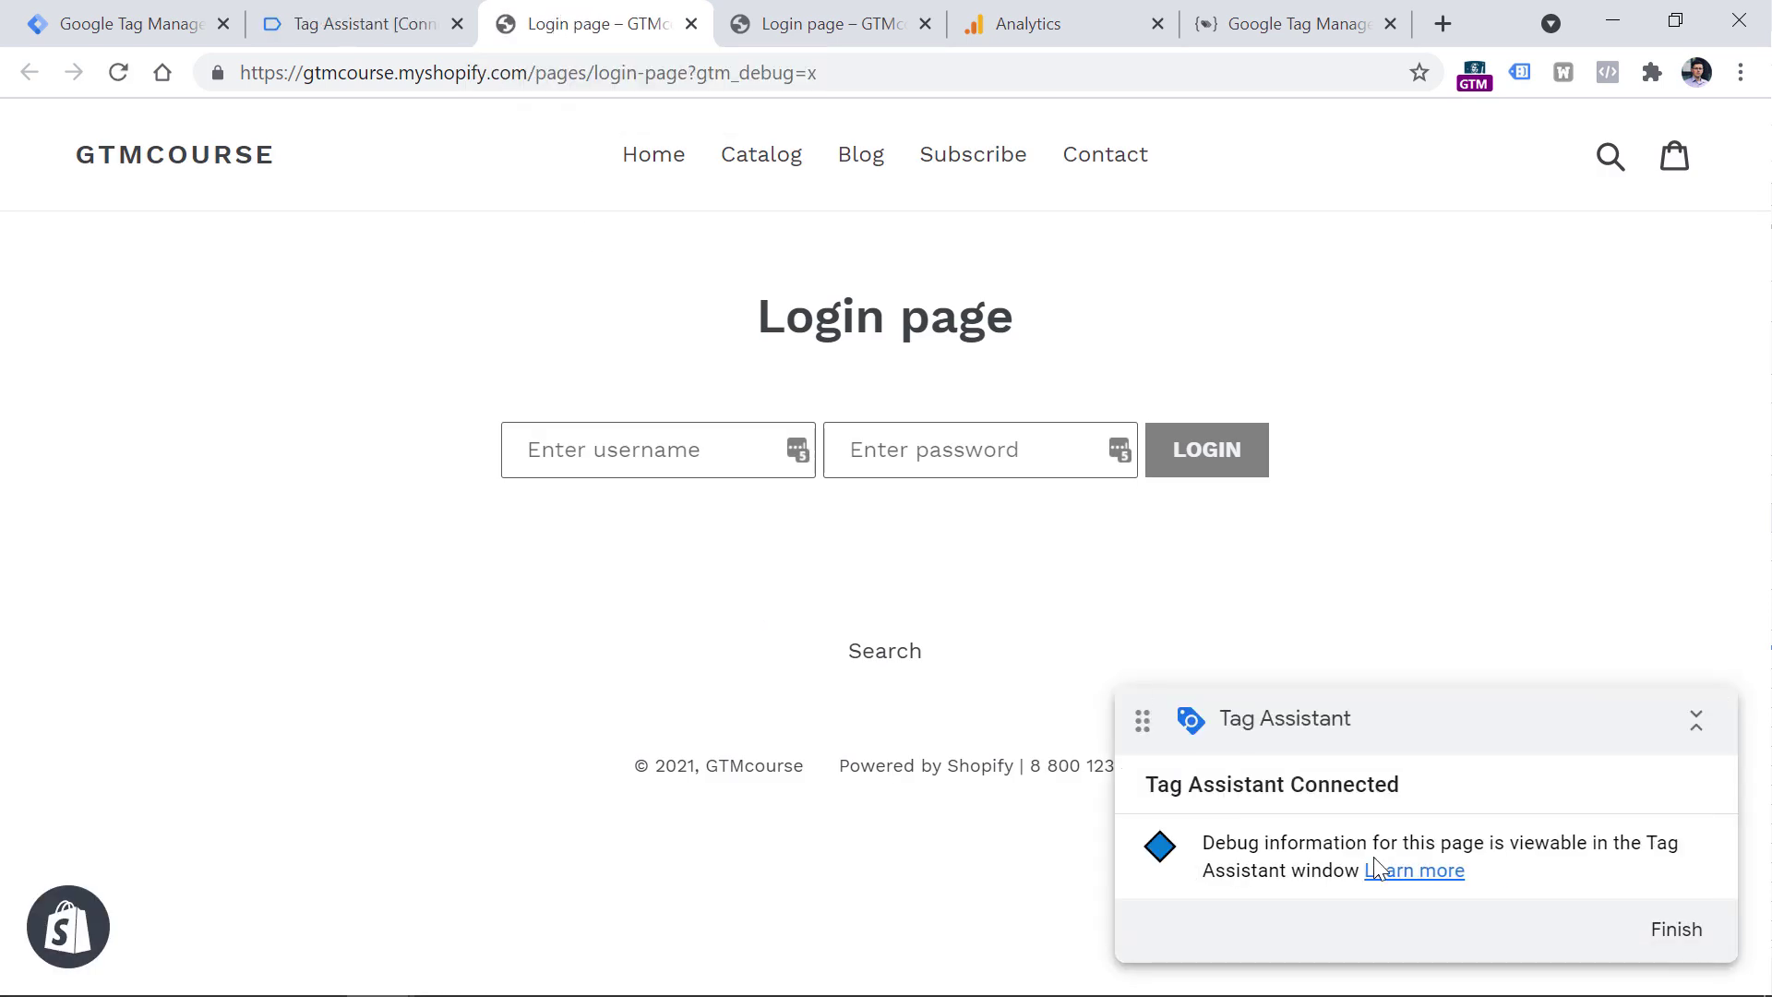
Log in to the GTMcourse store with the test account's credentials, then check Tag Assistant
click(668, 450)
text(test)
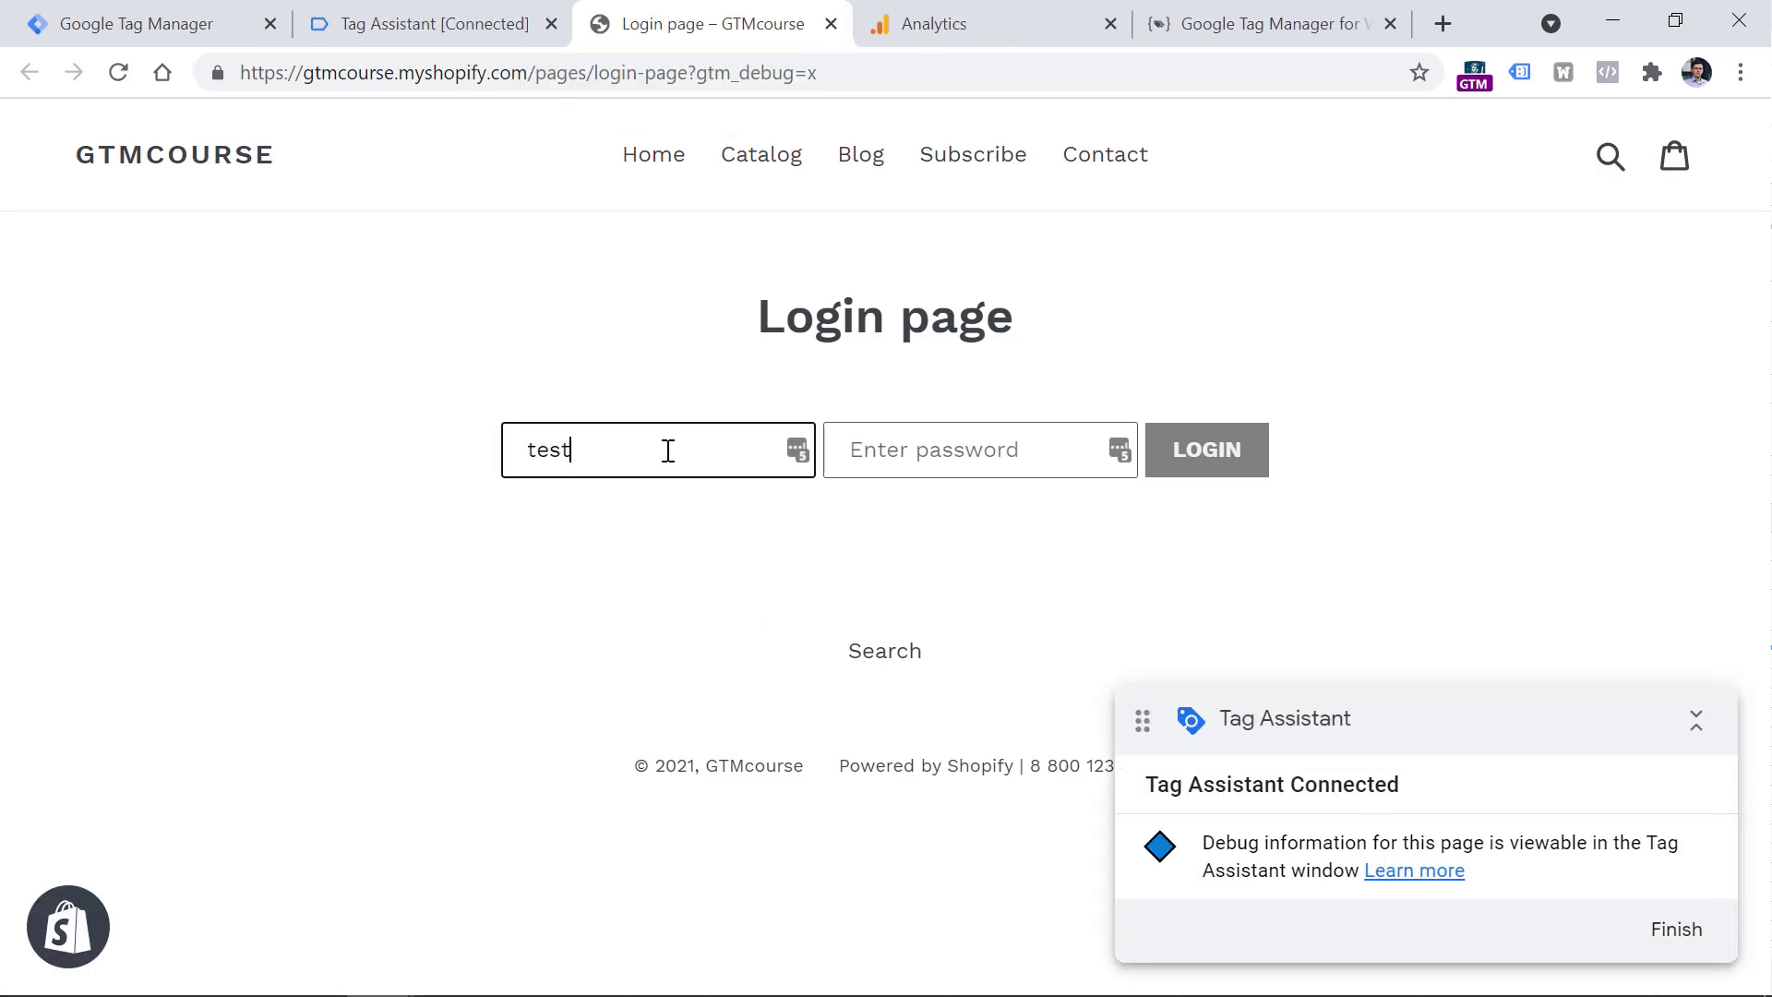
key(Tab)
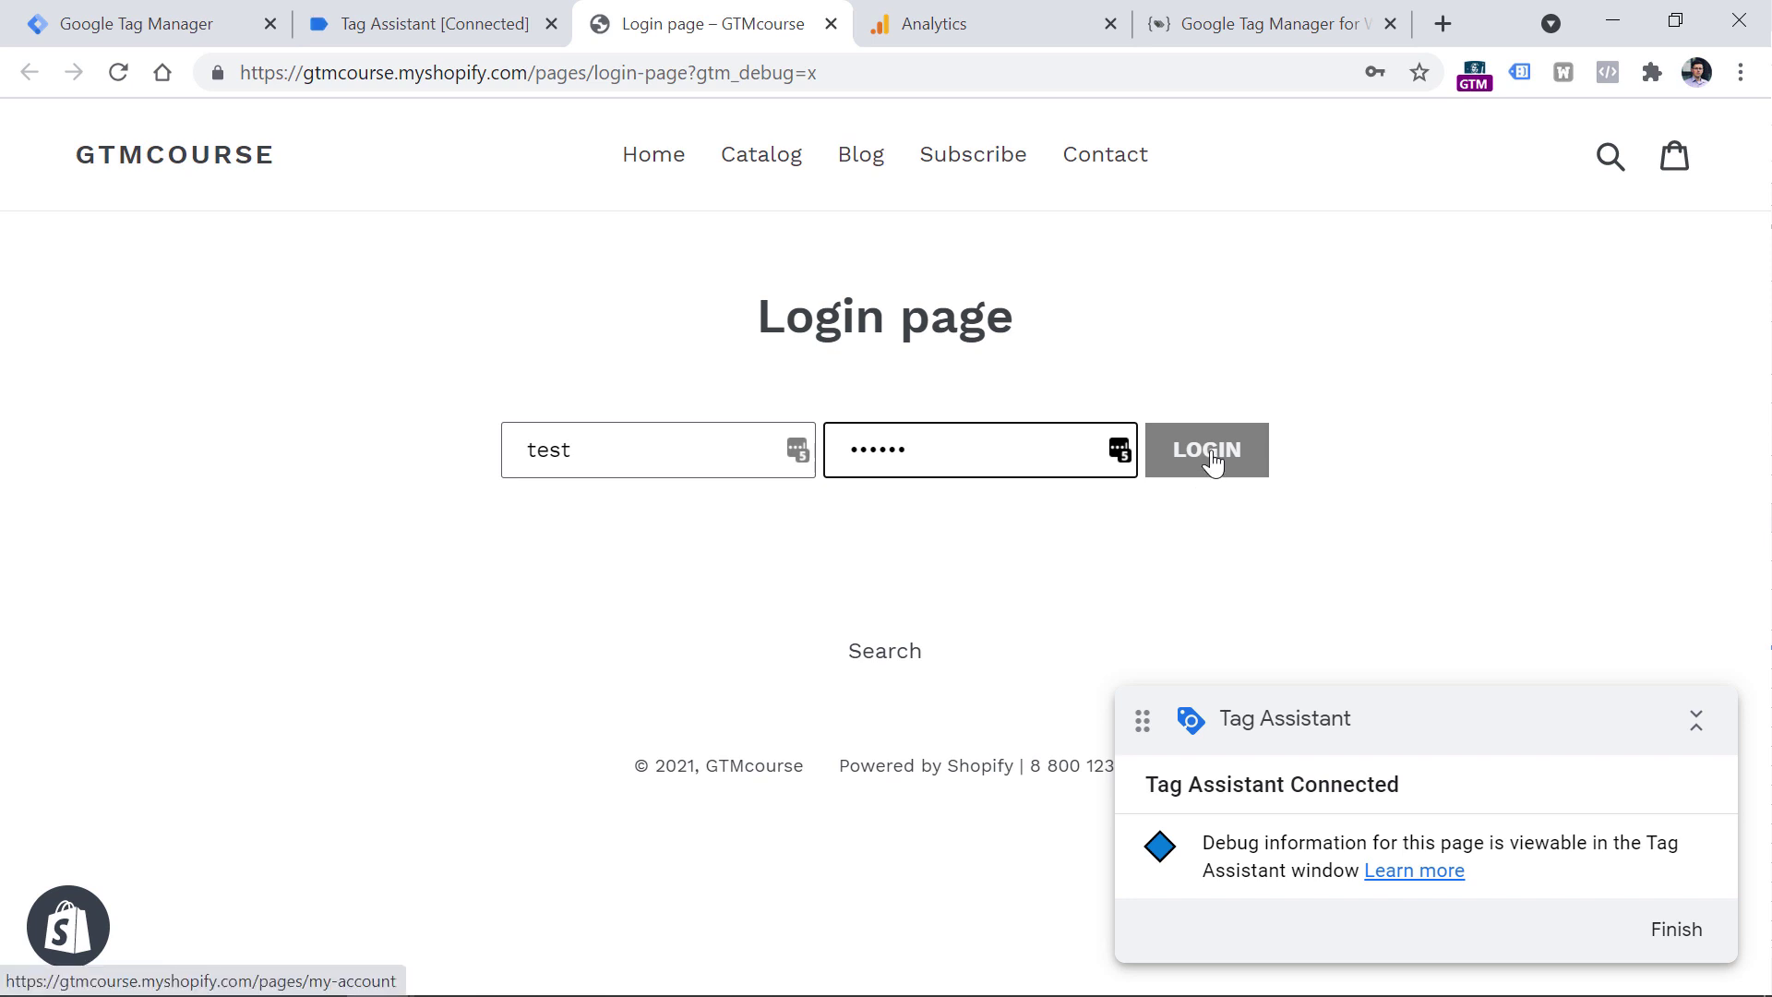
click(1208, 450)
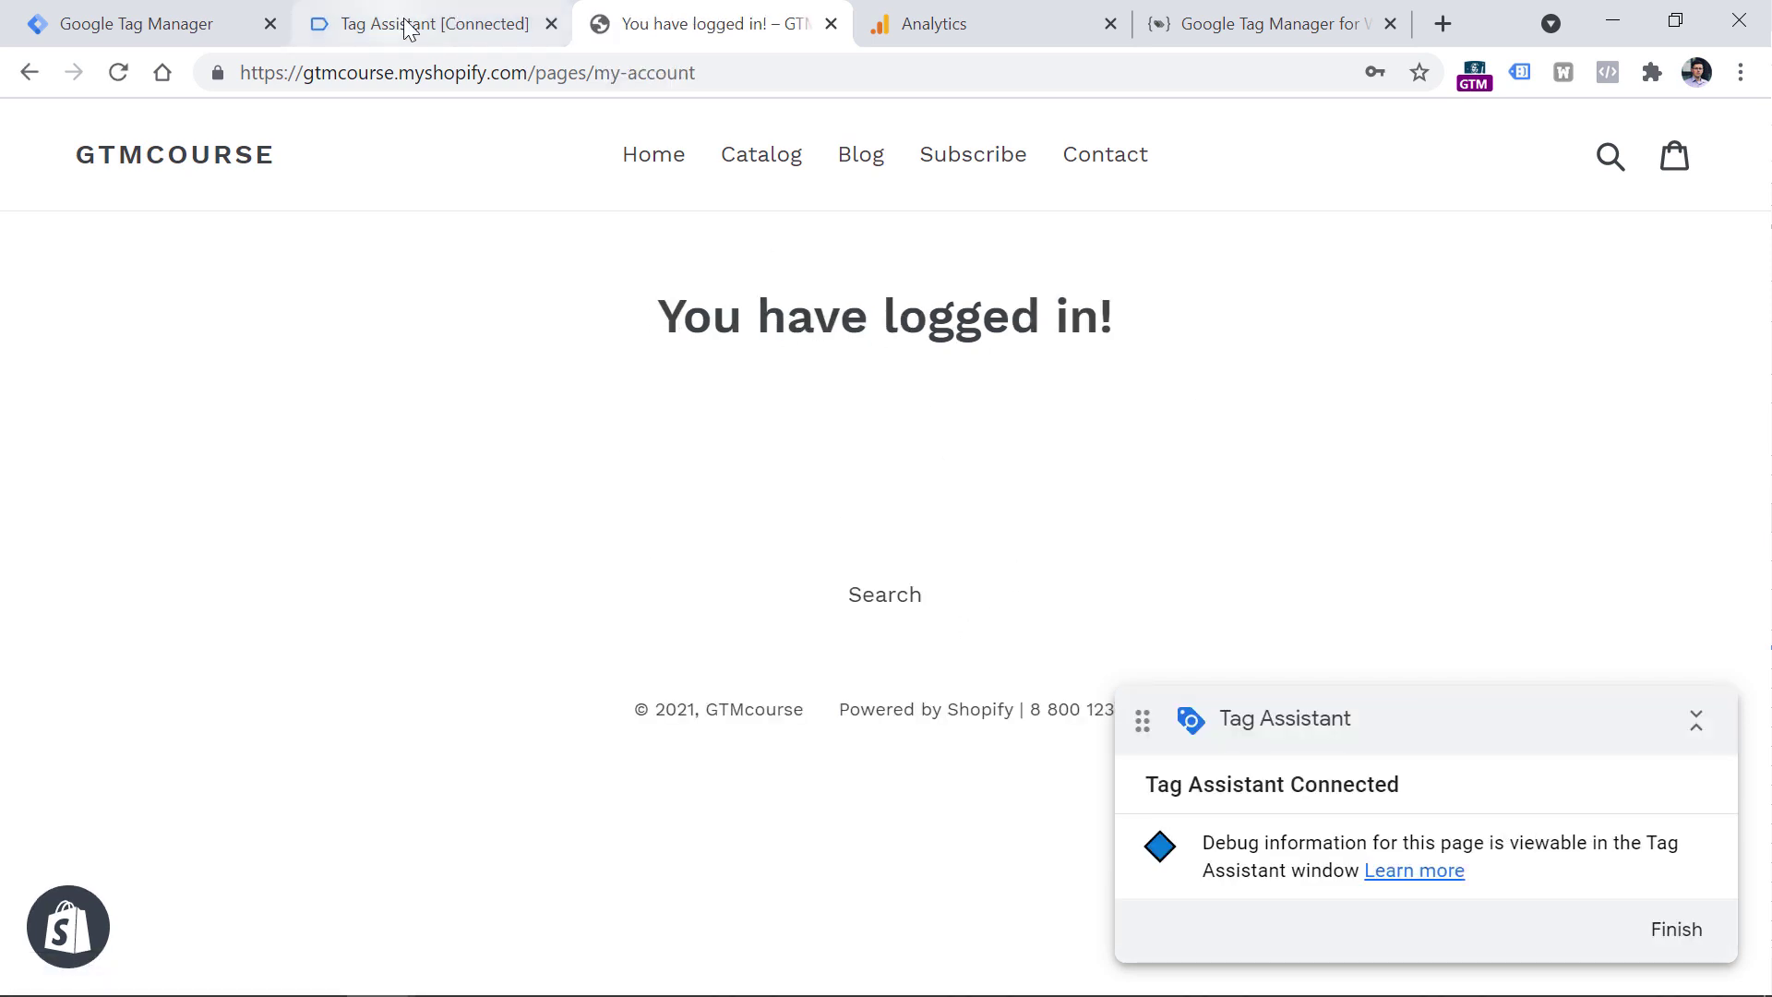
click(441, 20)
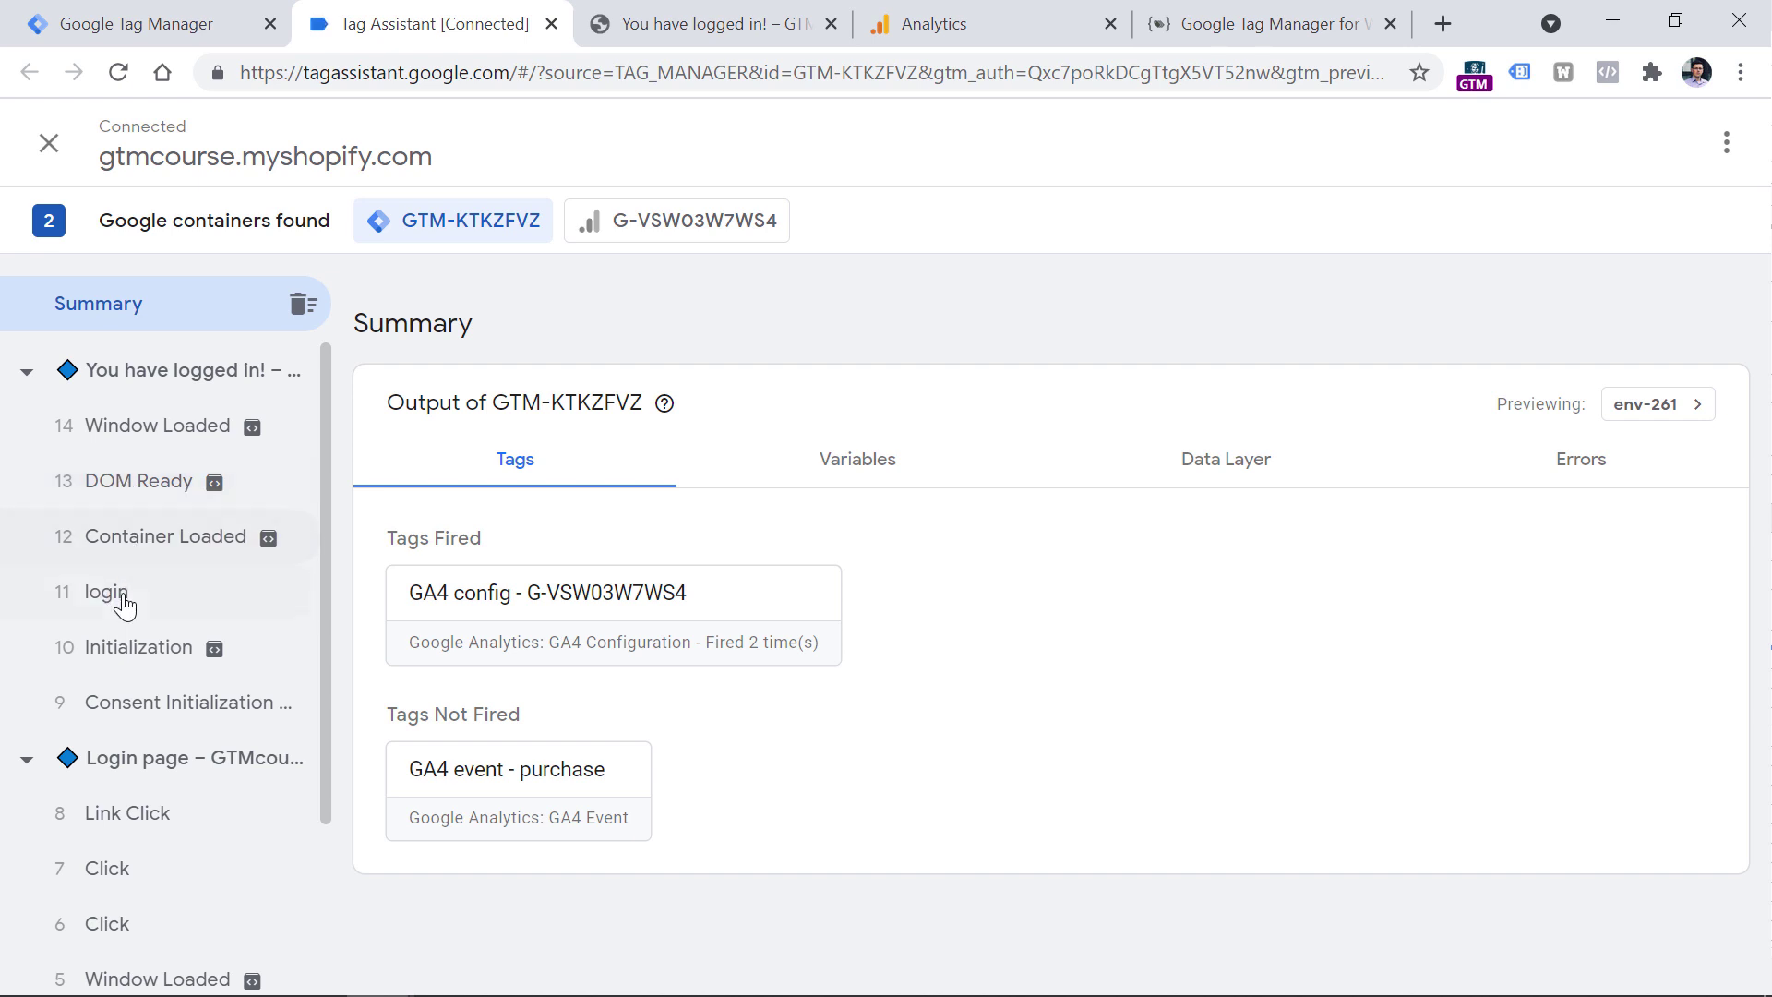
Inspect the login event's data layer push to find the userId key, then return to Tag Manager
click(107, 600)
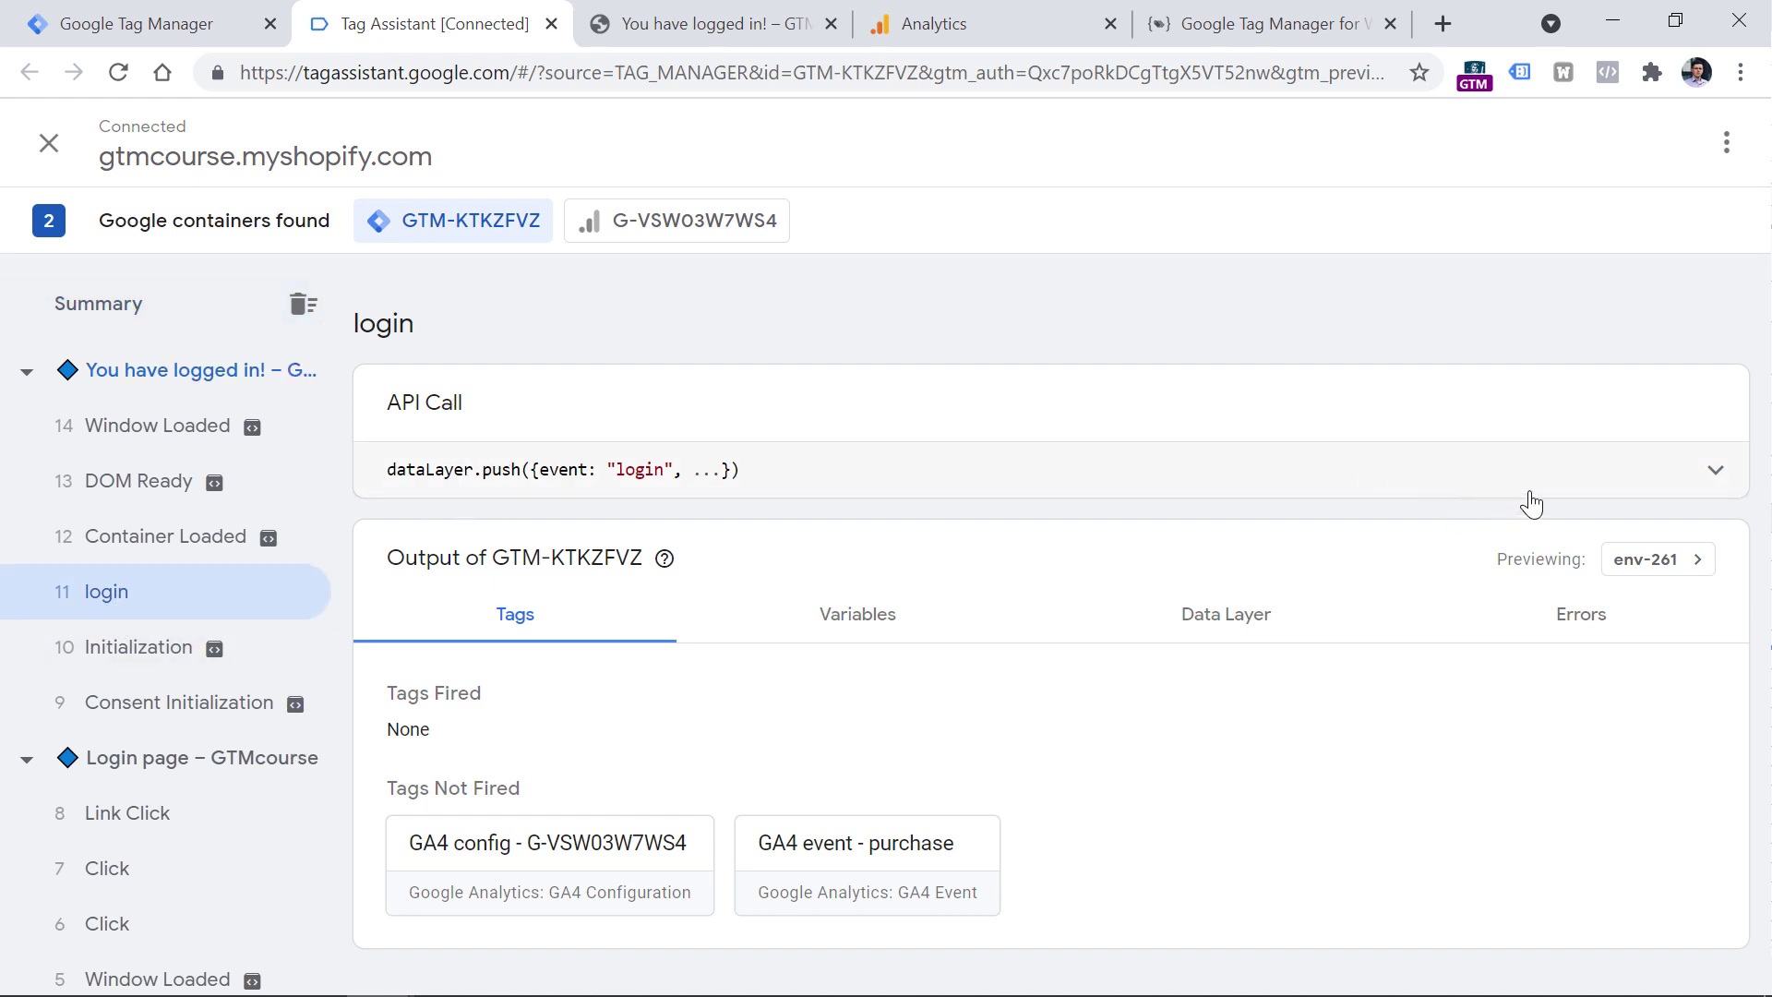
click(1706, 473)
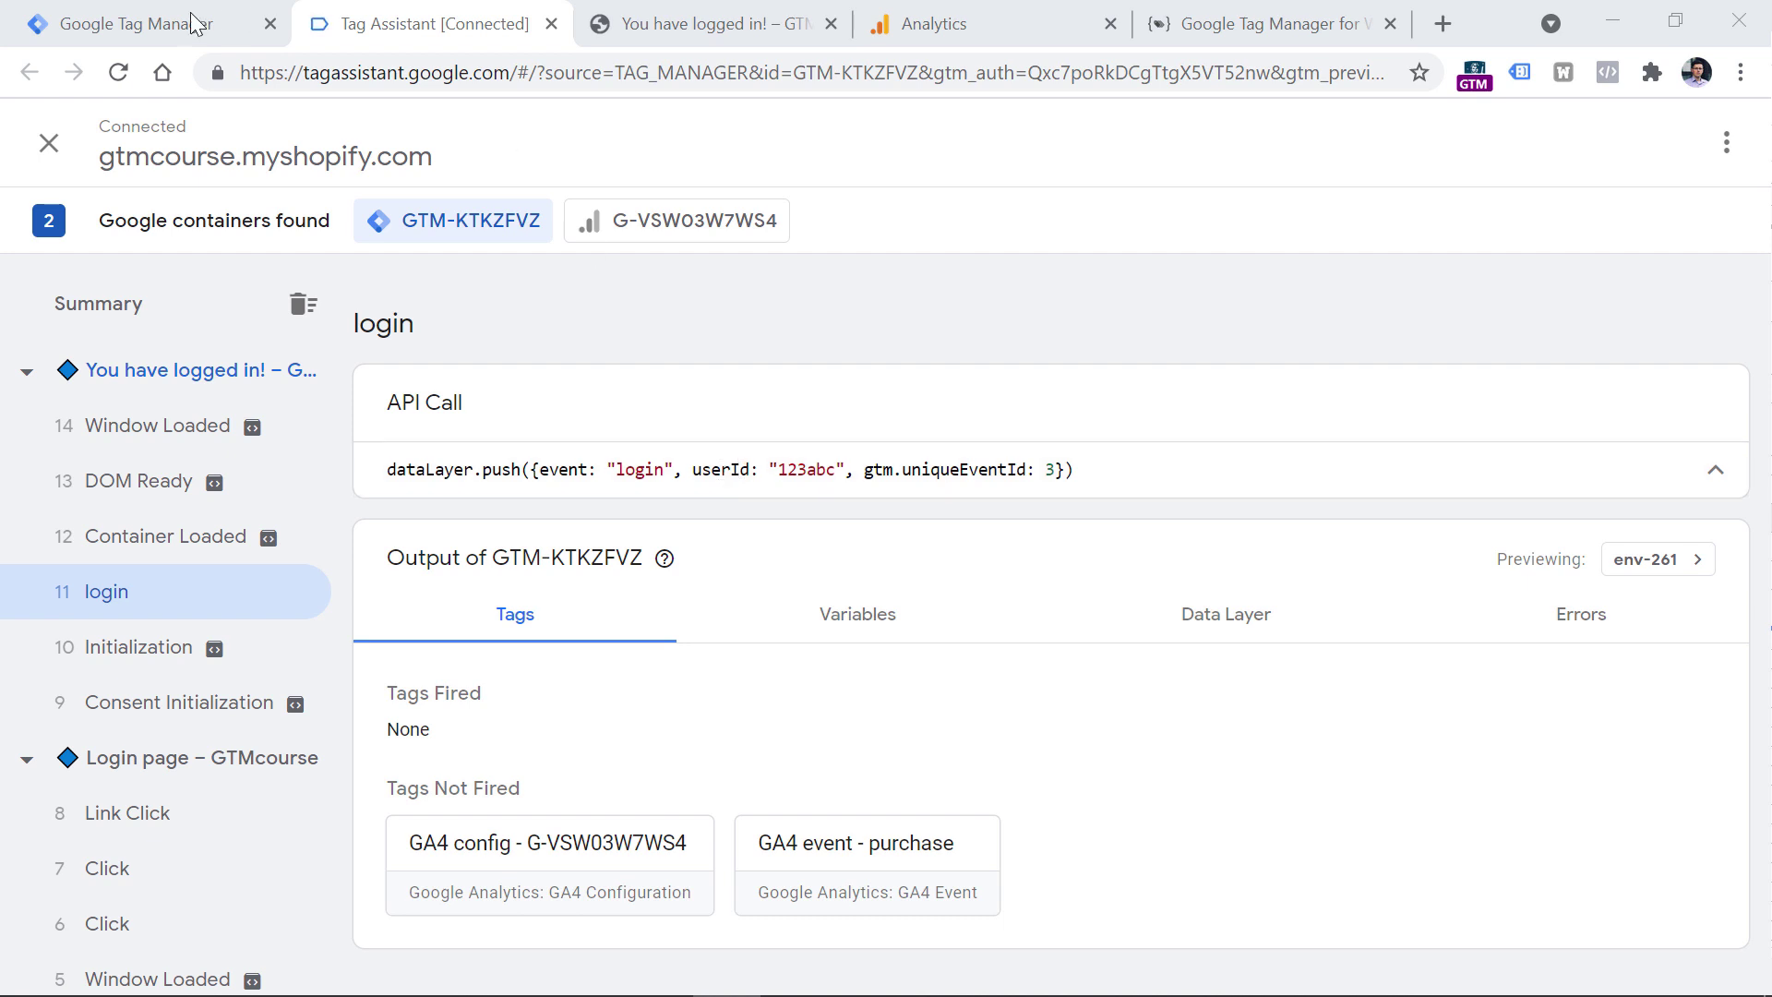
click(152, 28)
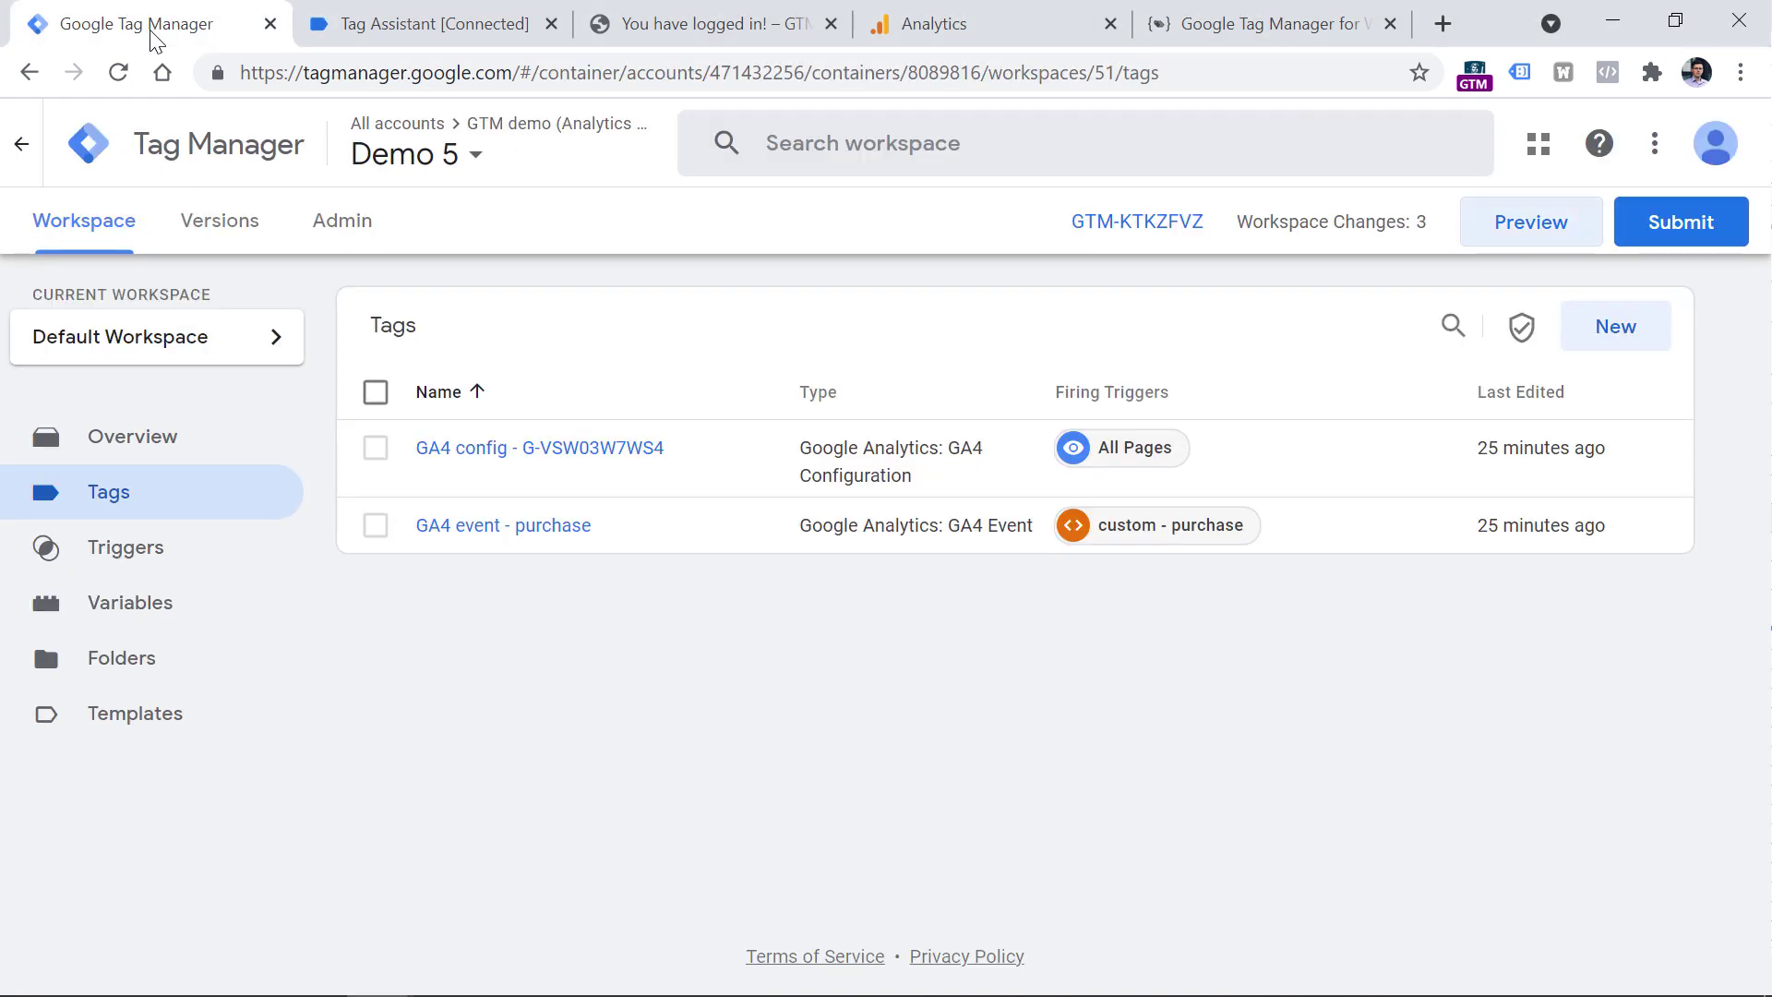
Create a new user-defined variable of type Data Layer Variable
click(130, 605)
scroll(706, 451, down, 4)
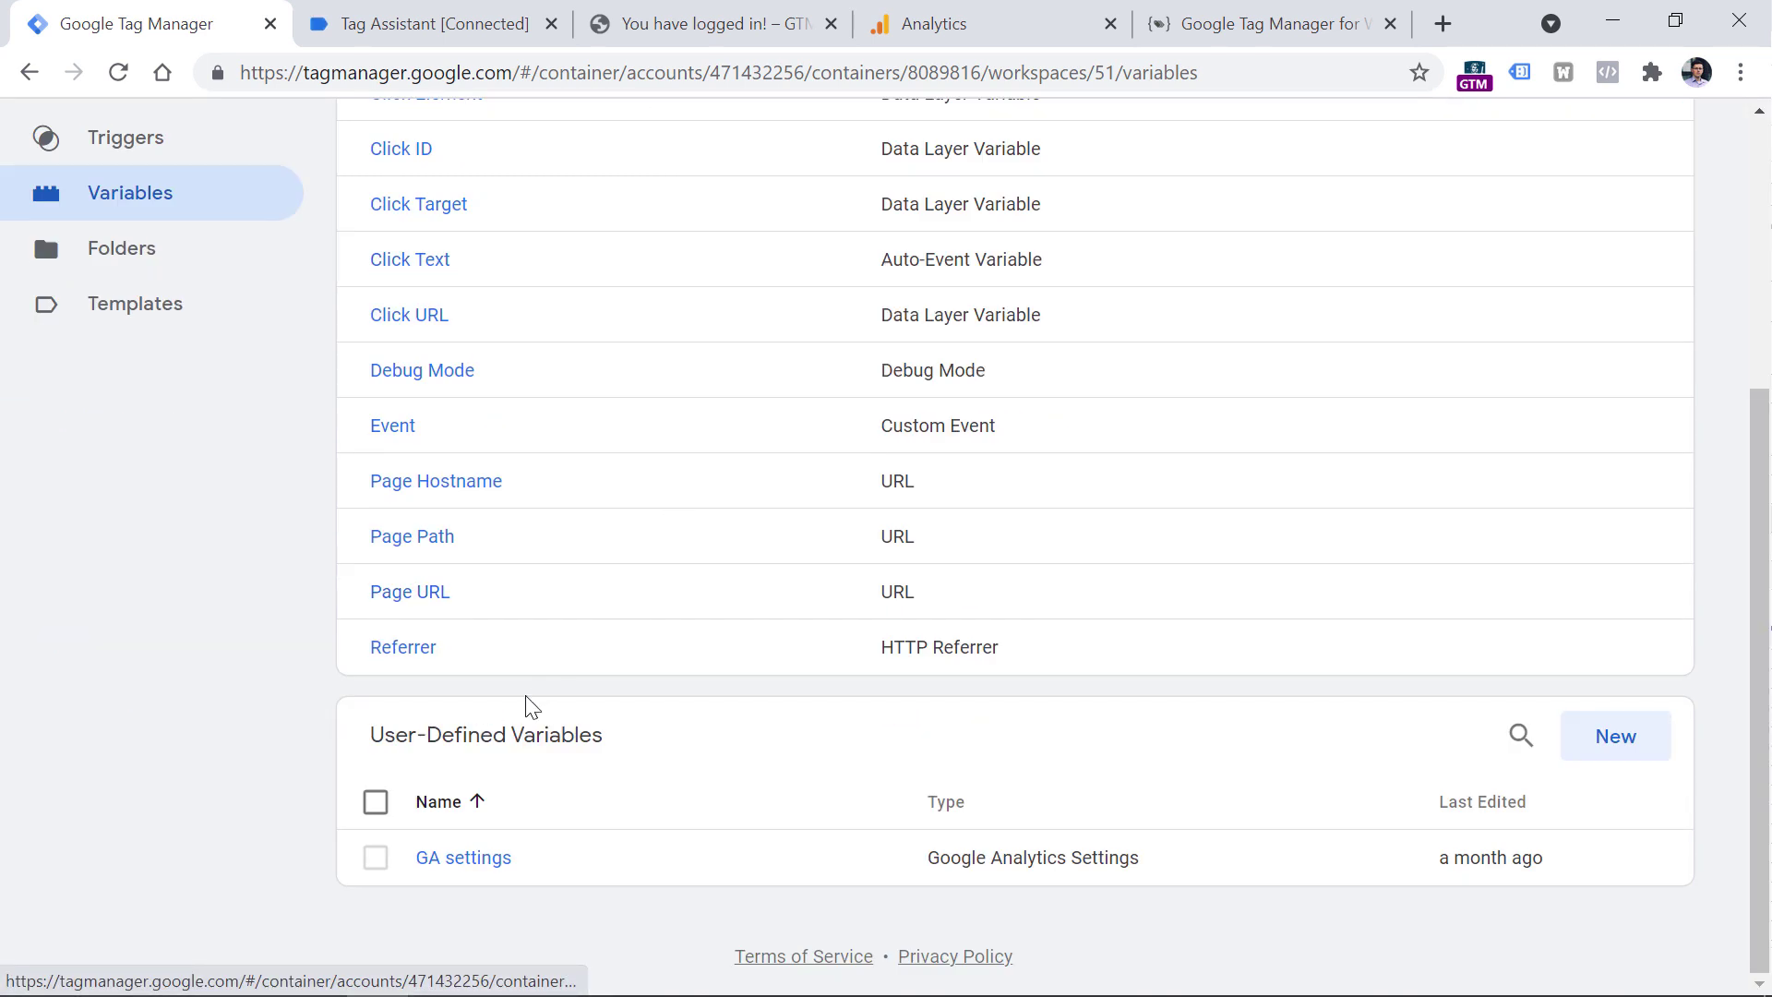
click(1617, 751)
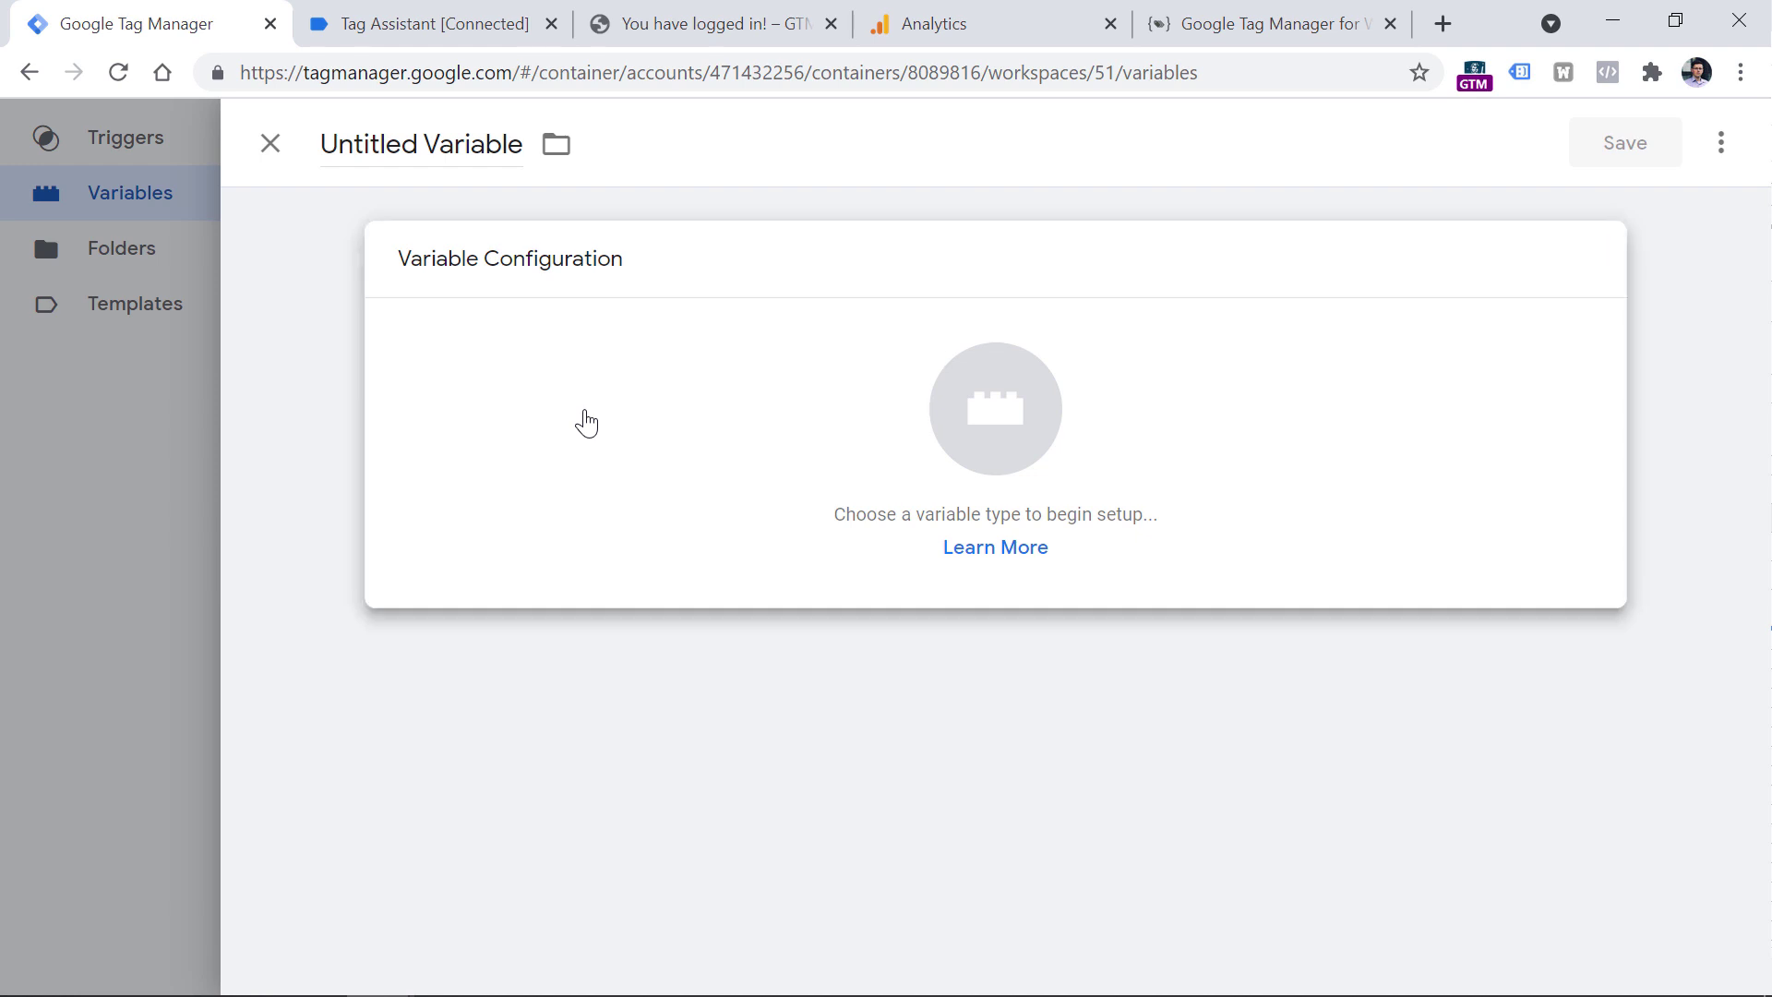
click(584, 420)
click(1062, 810)
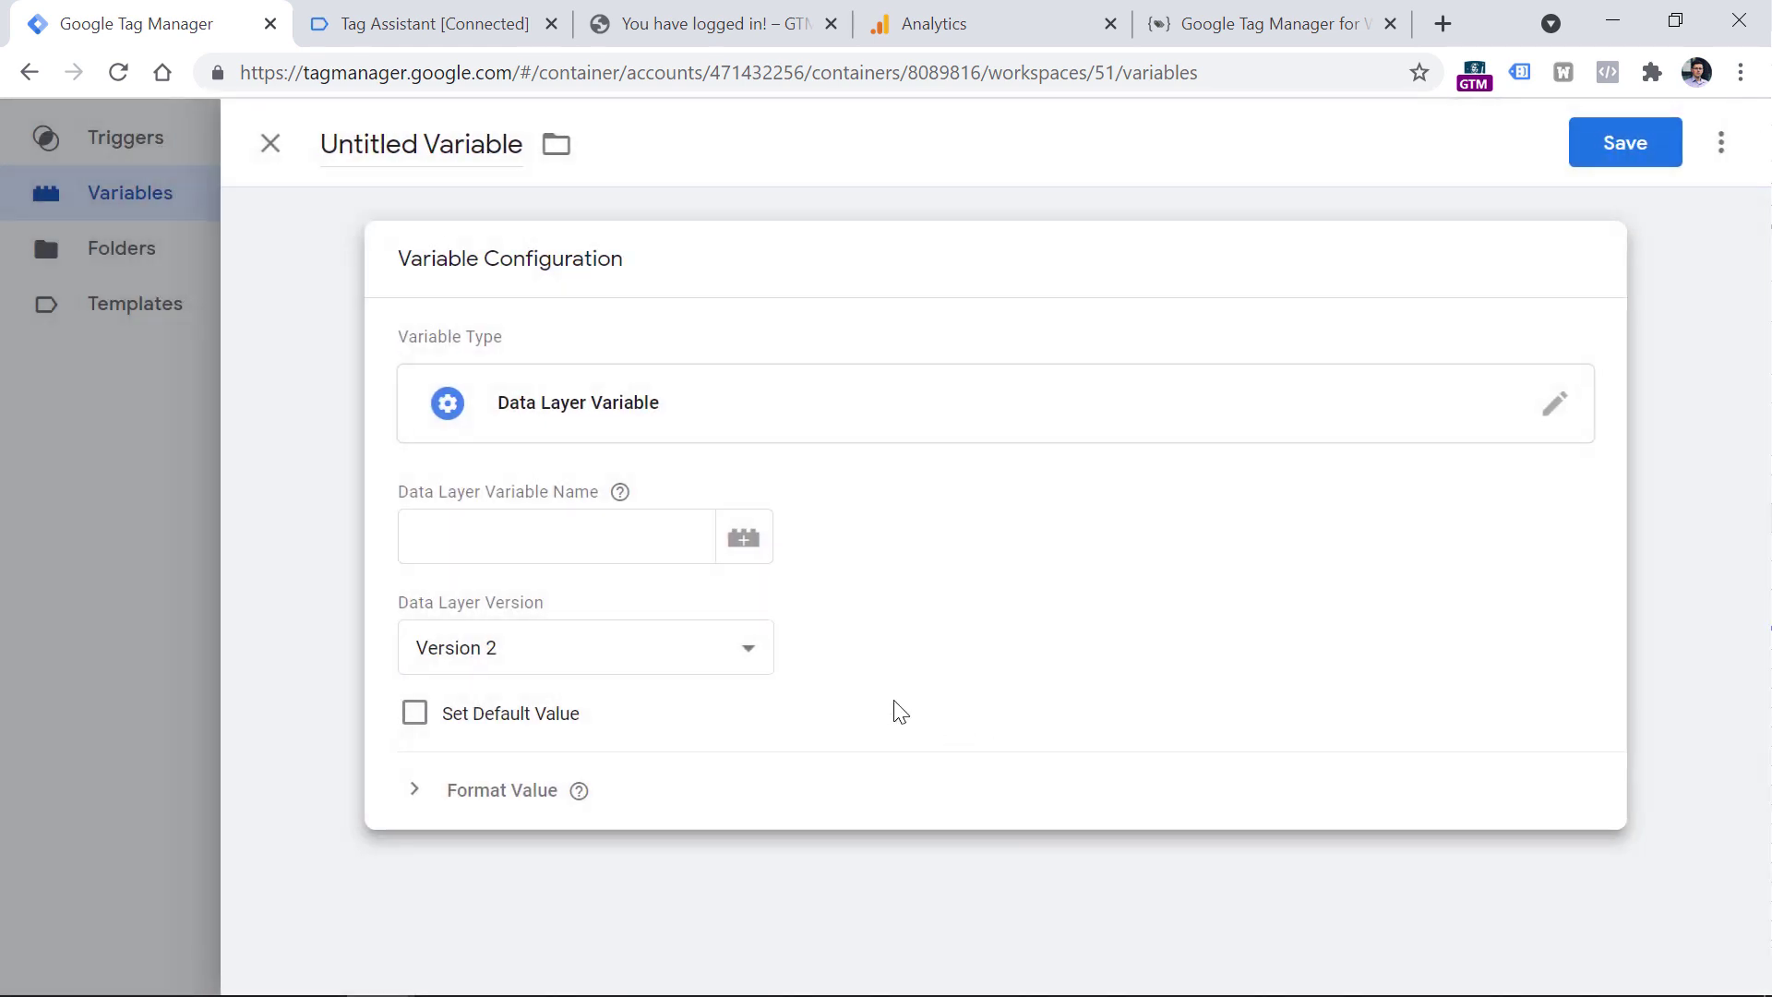
Set the Data Layer Variable Name to userId, copied from the login event
click(544, 537)
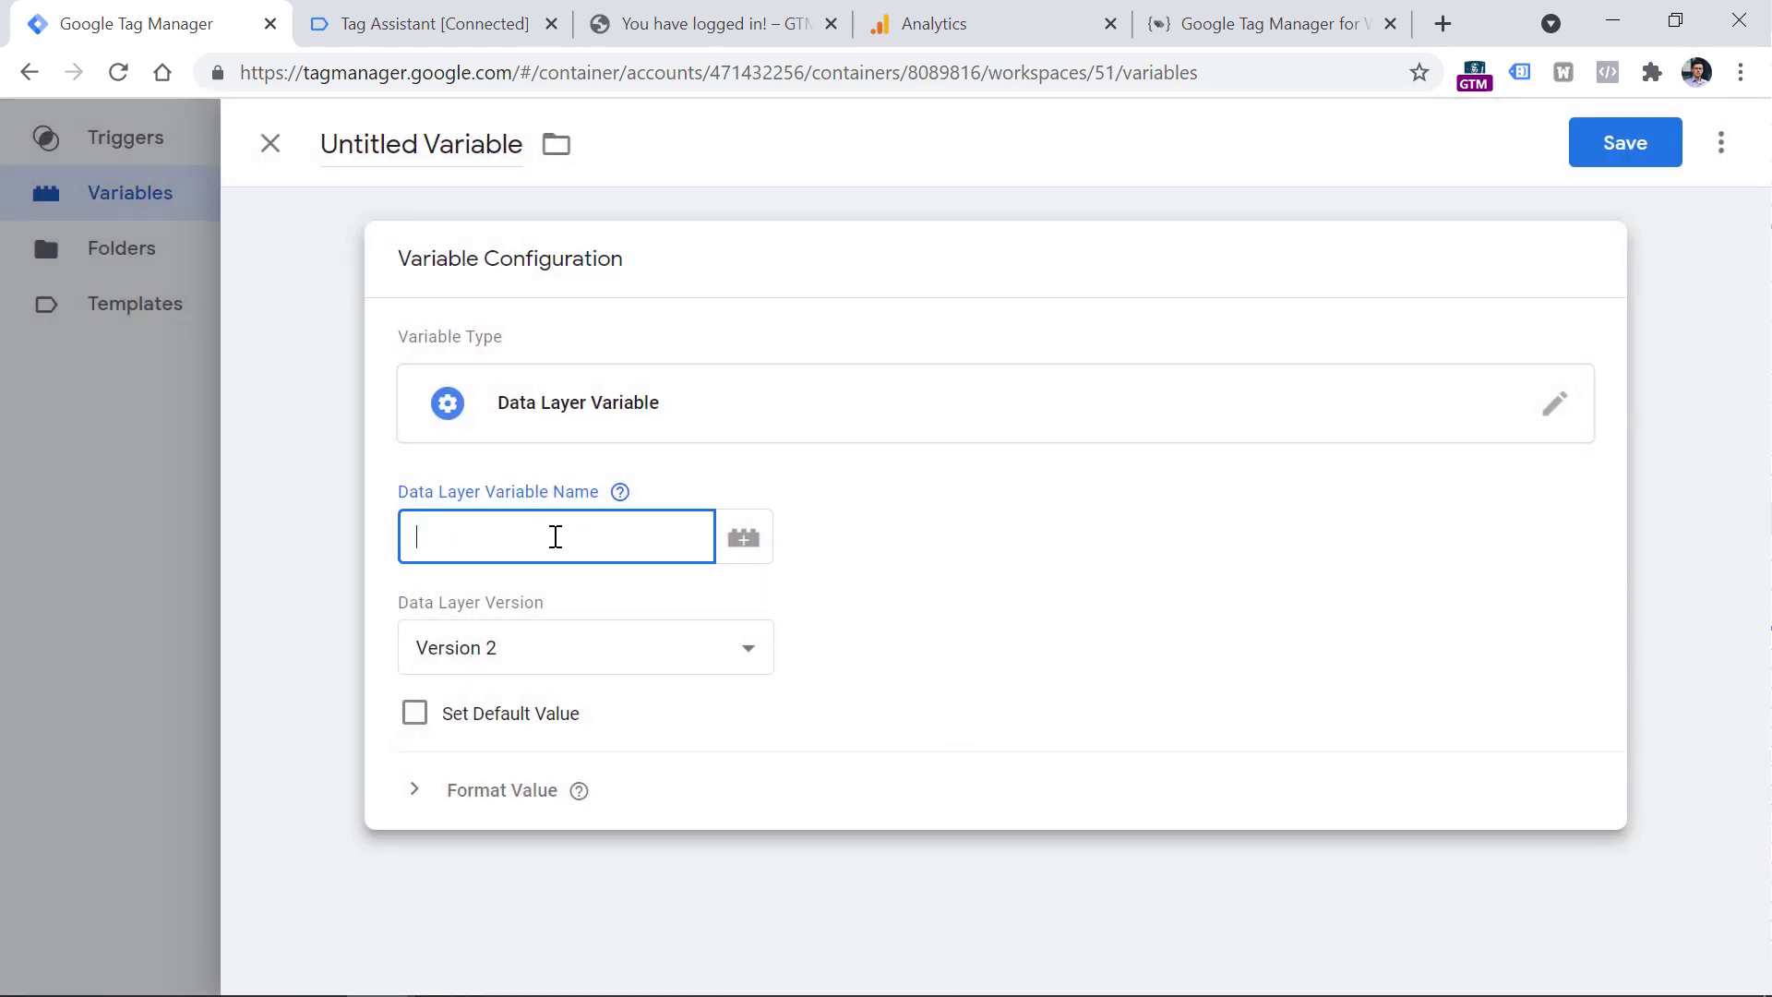
click(440, 30)
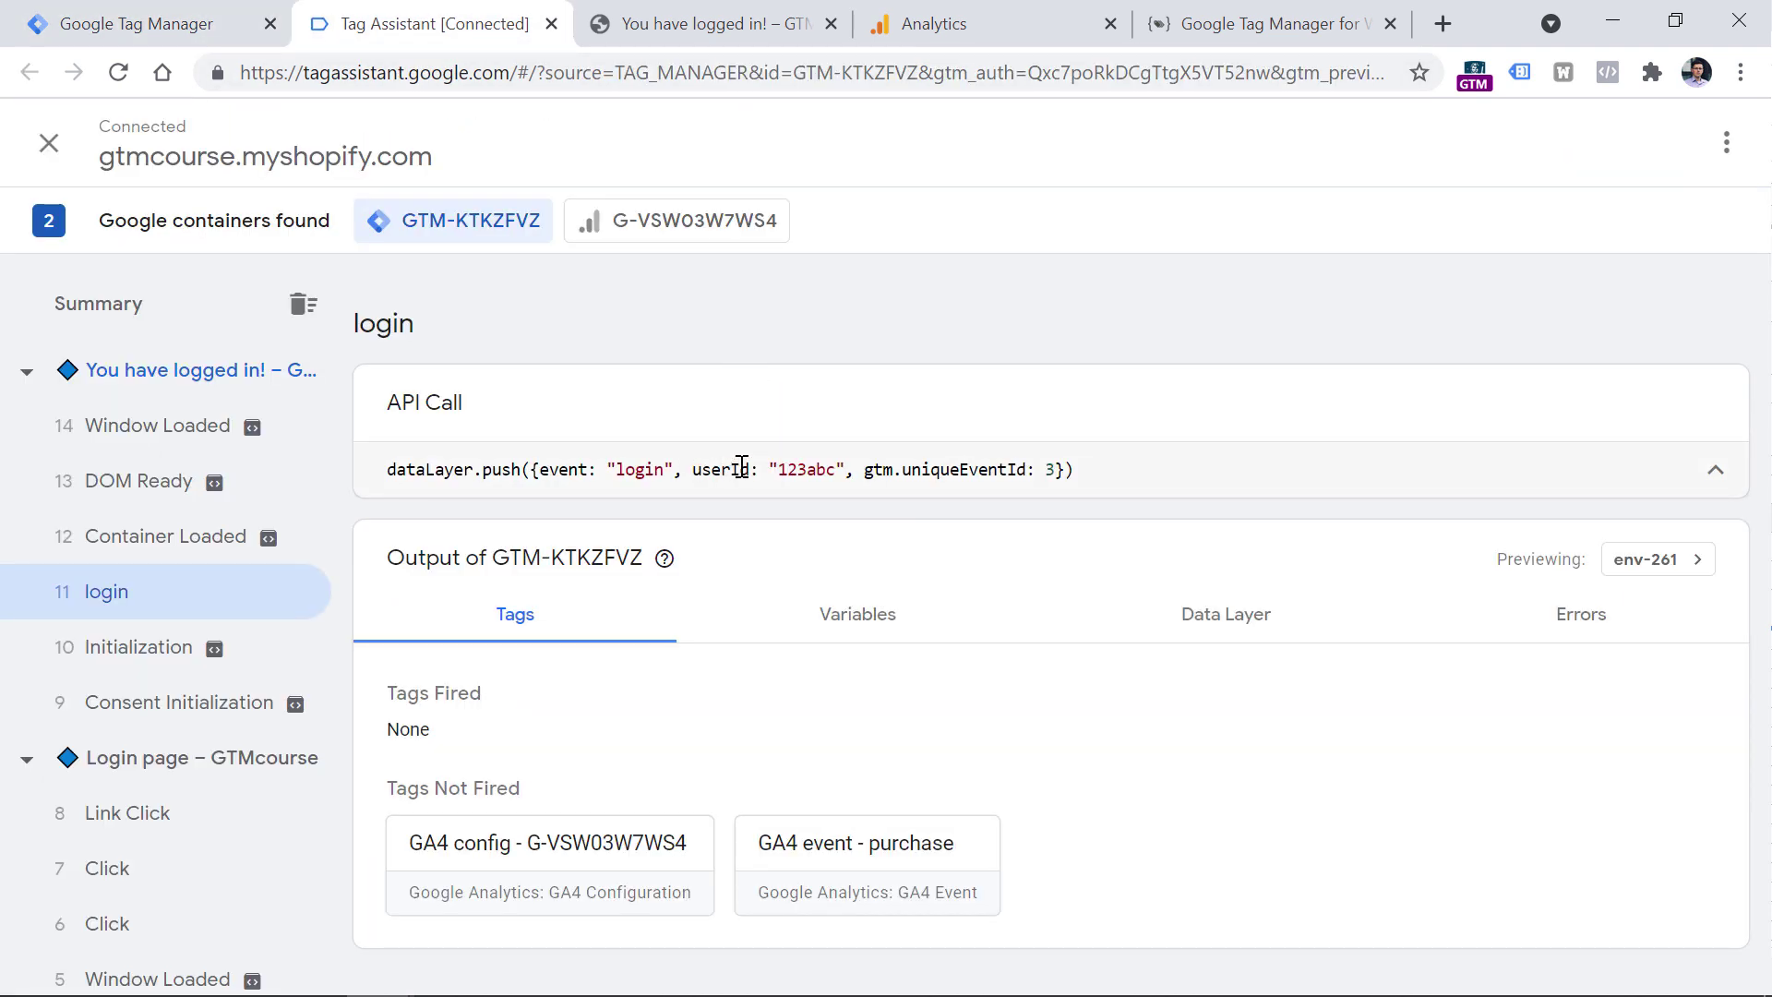
double_click(721, 466)
right_click(723, 474)
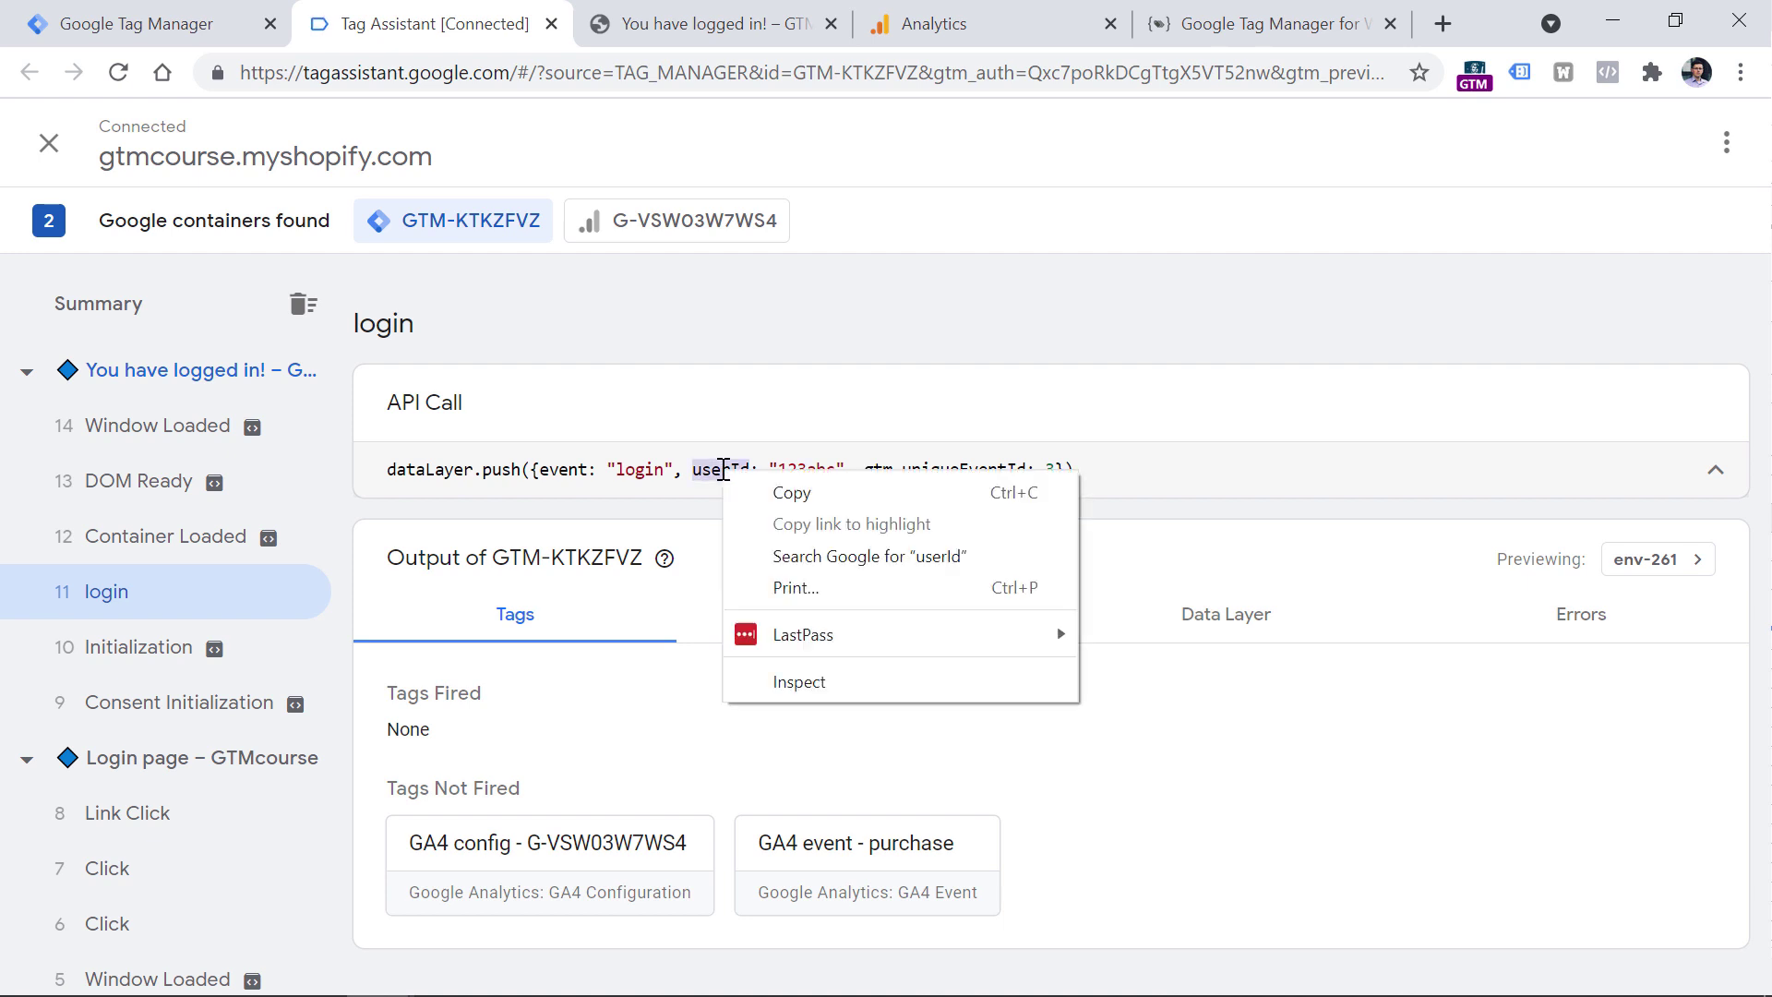
click(791, 495)
click(139, 13)
key(ctrl+v)
Name the variable 'dlv - userId', verify the key spelling, and save it
click(471, 143)
text(d)
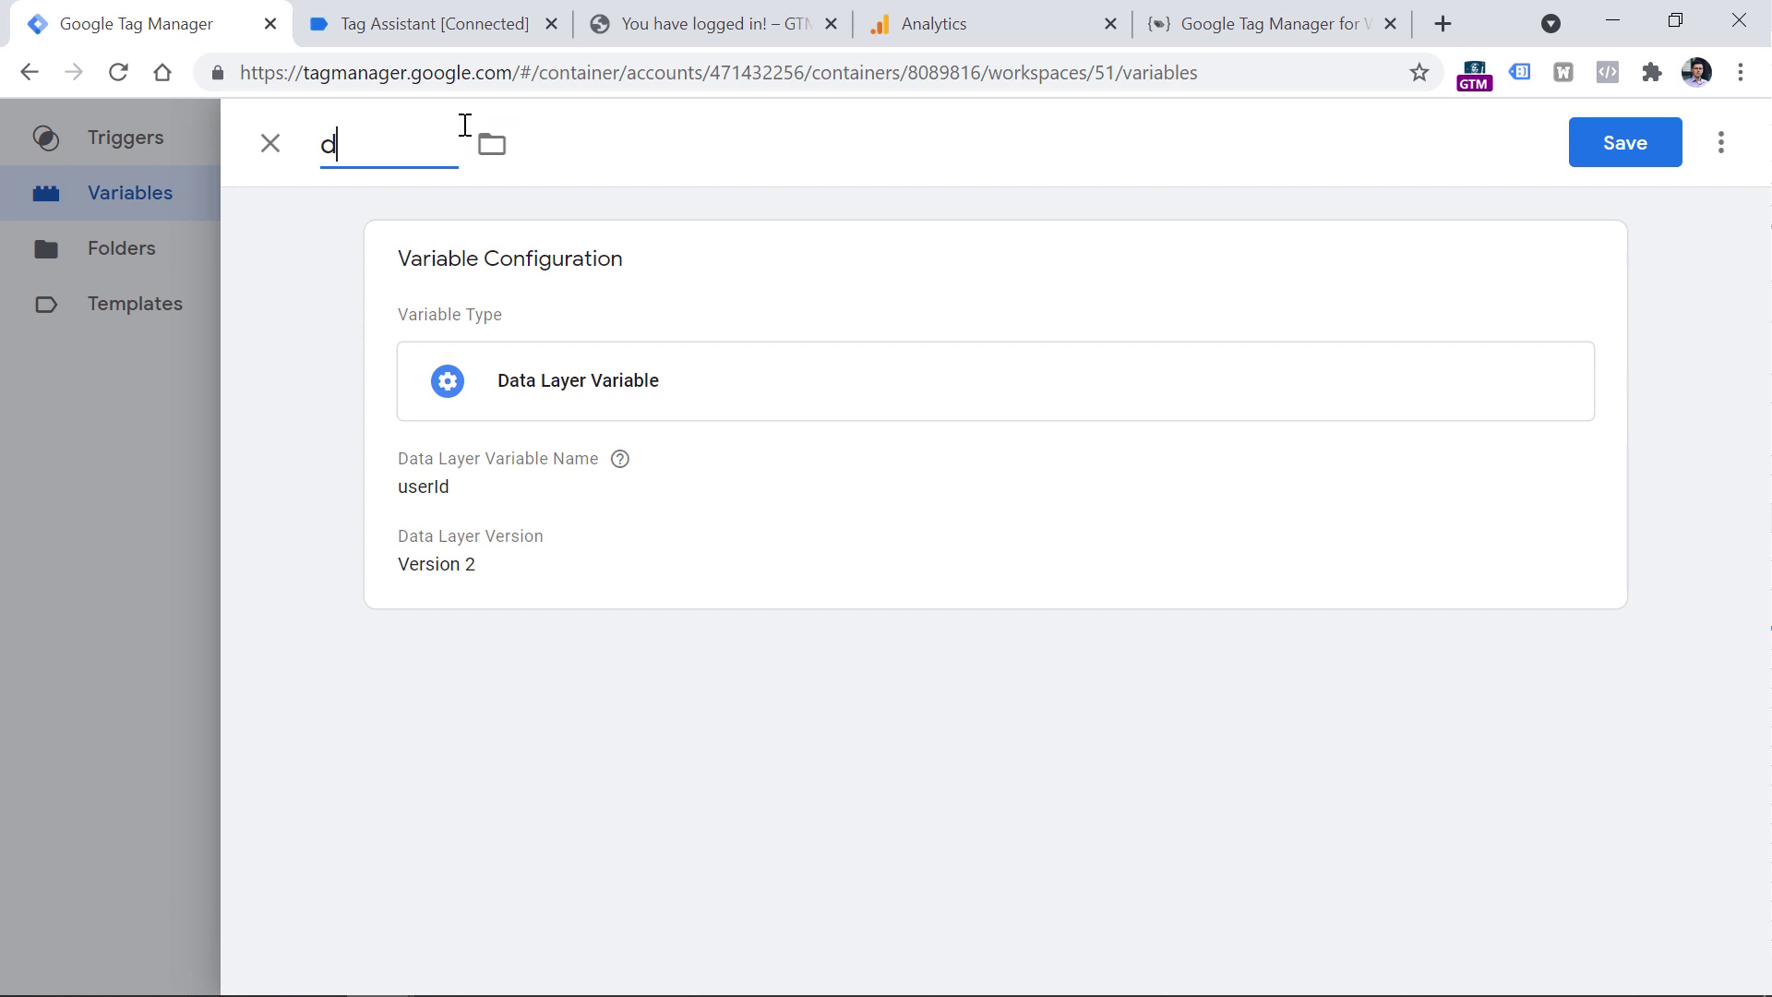
text(lv -)
key(ctrl+v)
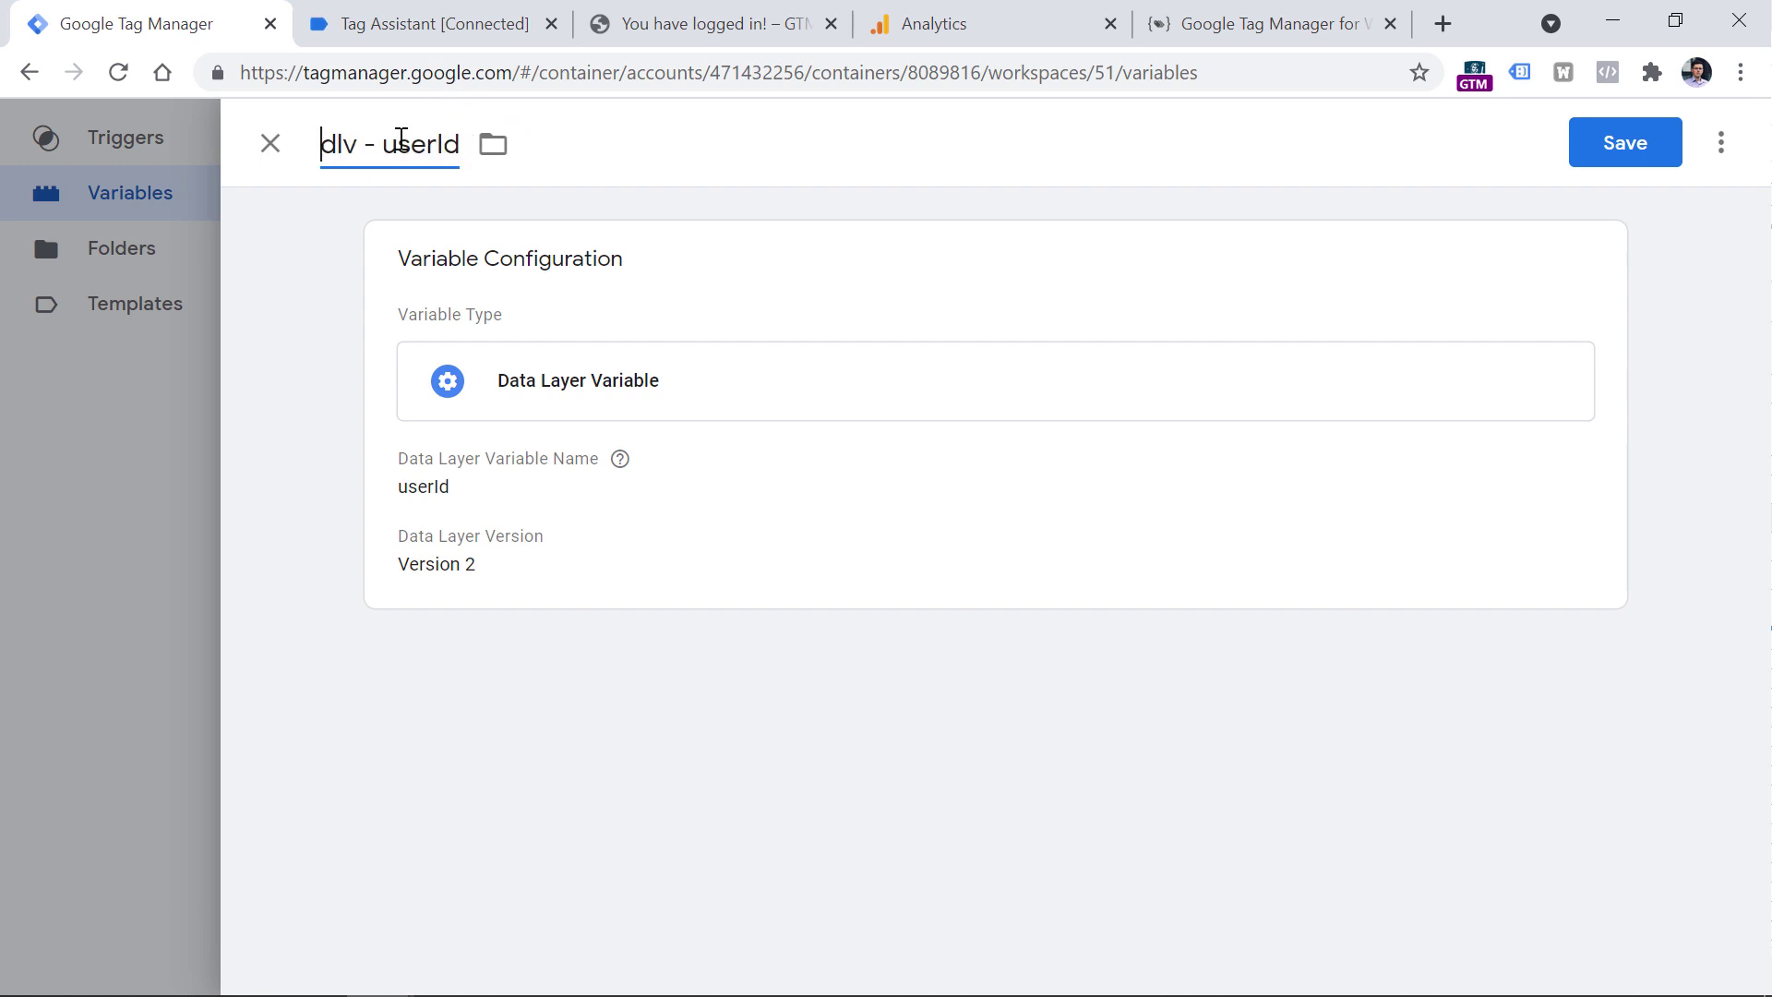
click(646, 567)
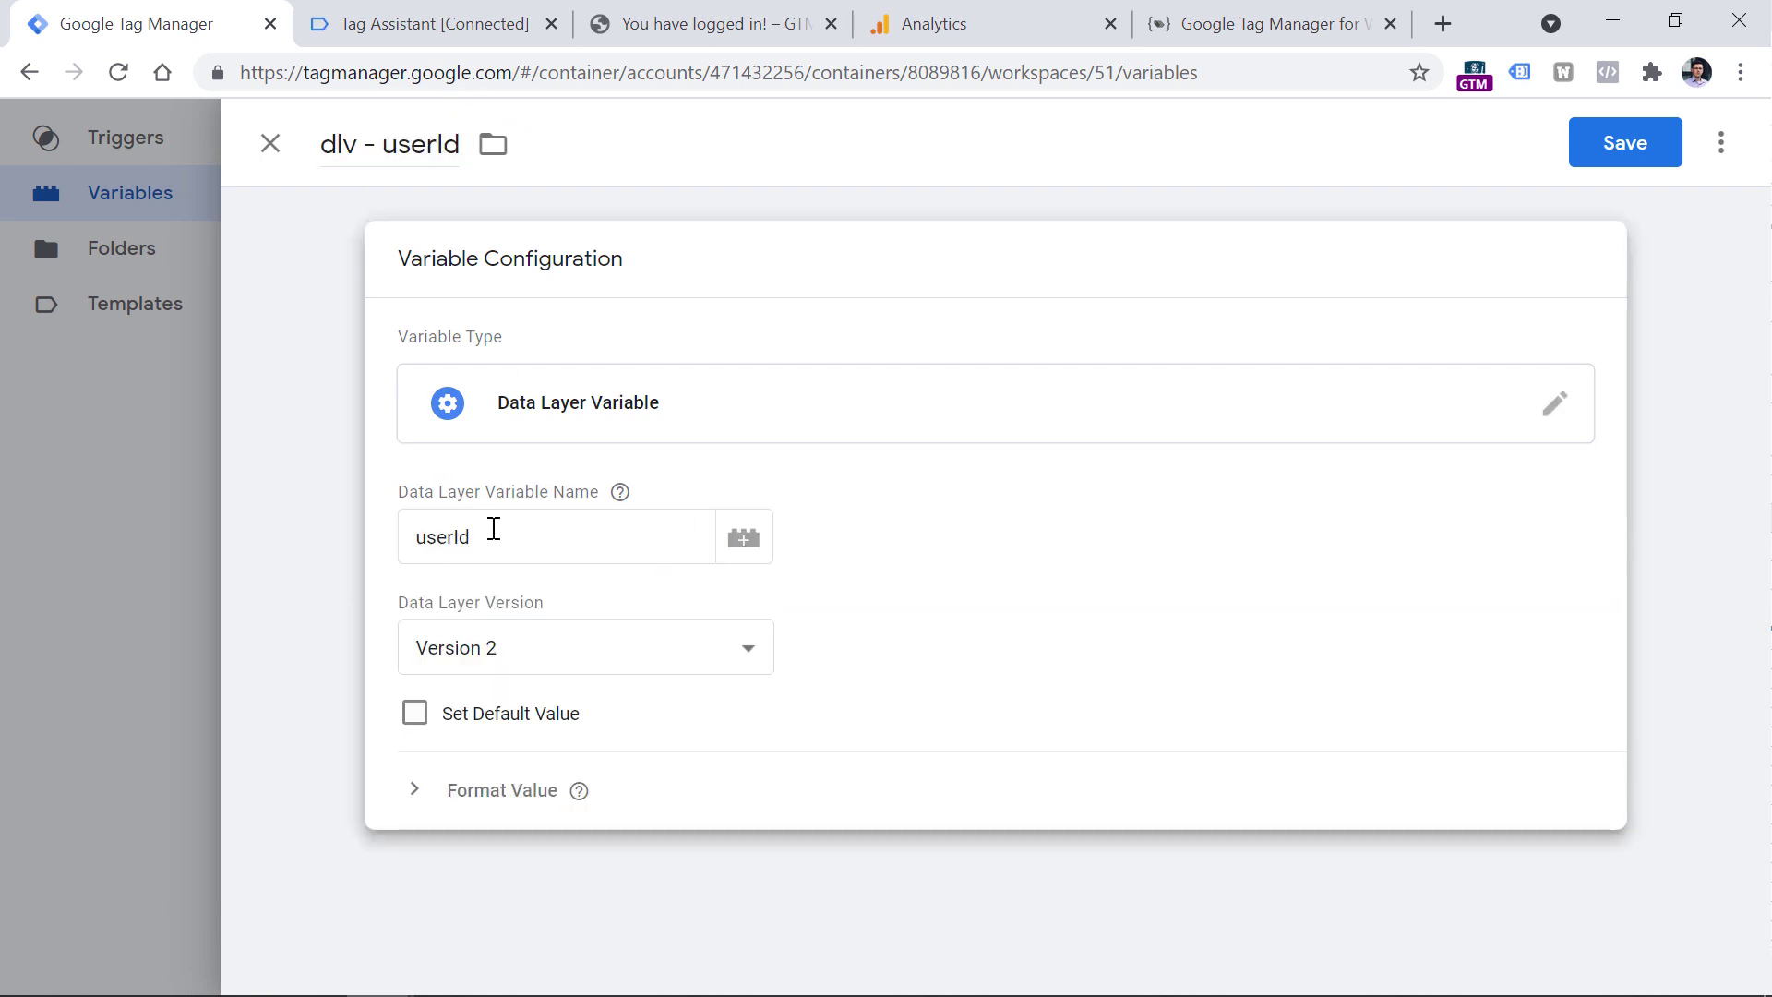
click(434, 25)
double_click(720, 470)
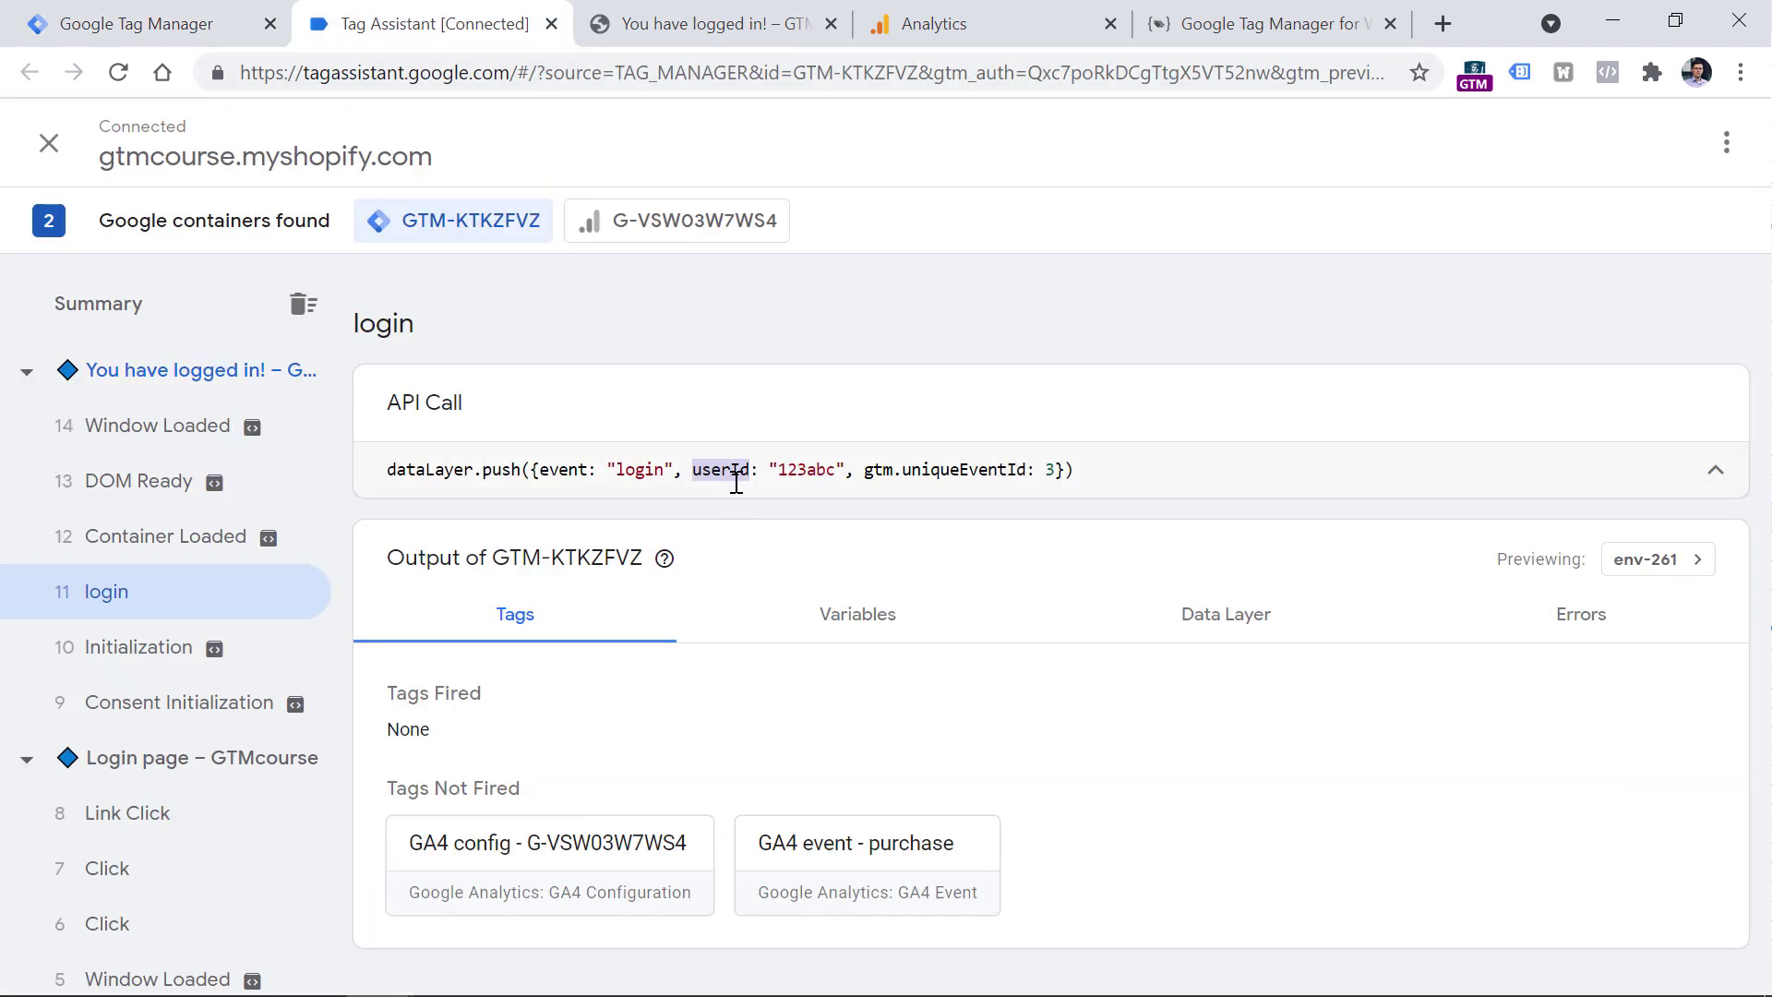
click(148, 25)
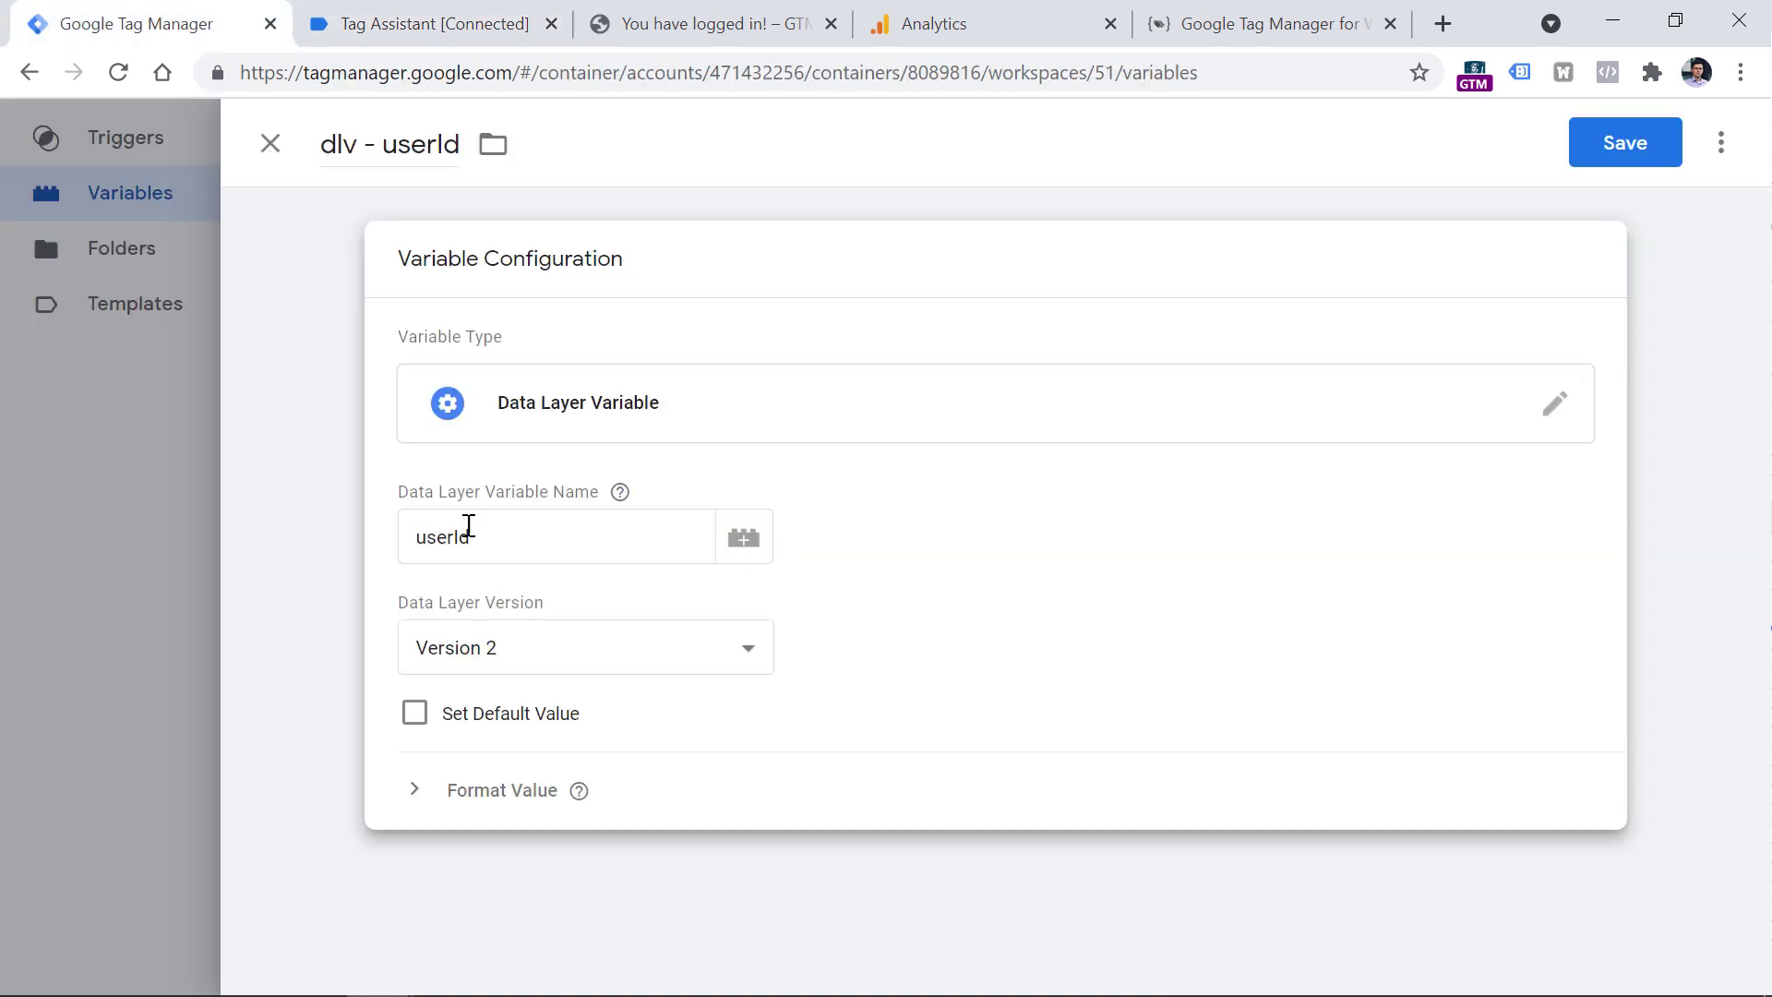
click(1624, 147)
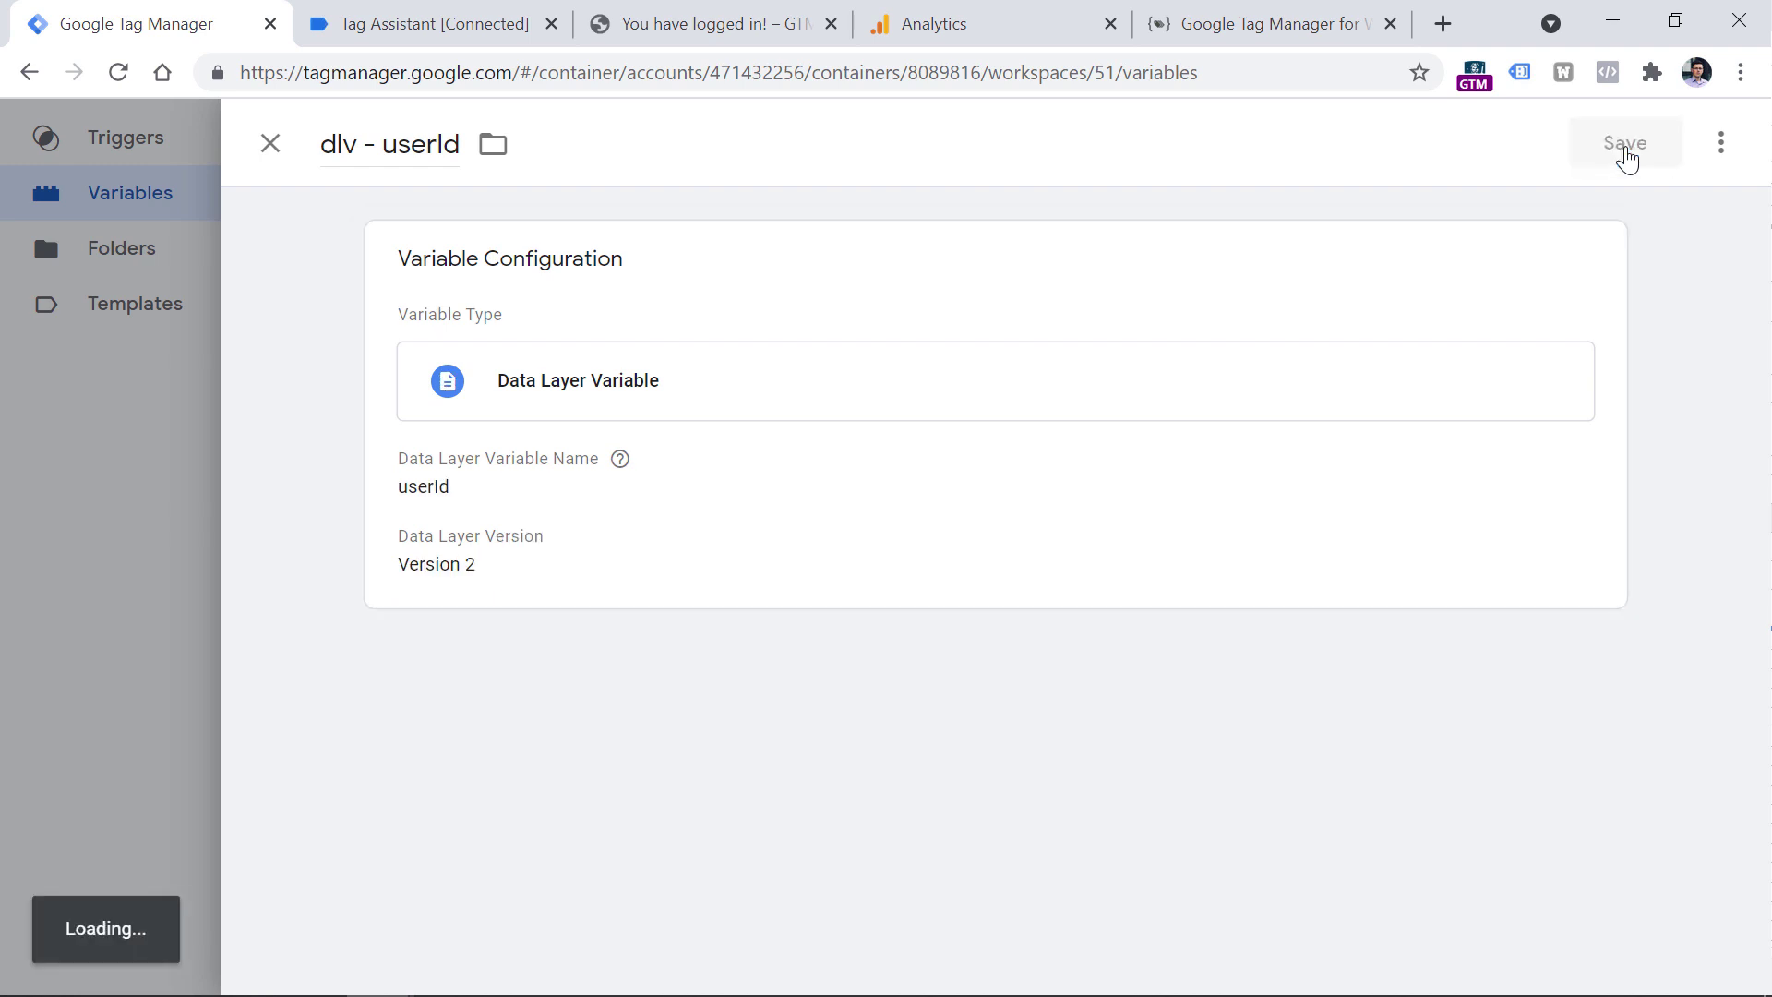
Edit the GA4 config - G-VSW03W7WS4 tag and expand its Fields to Set section
click(110, 494)
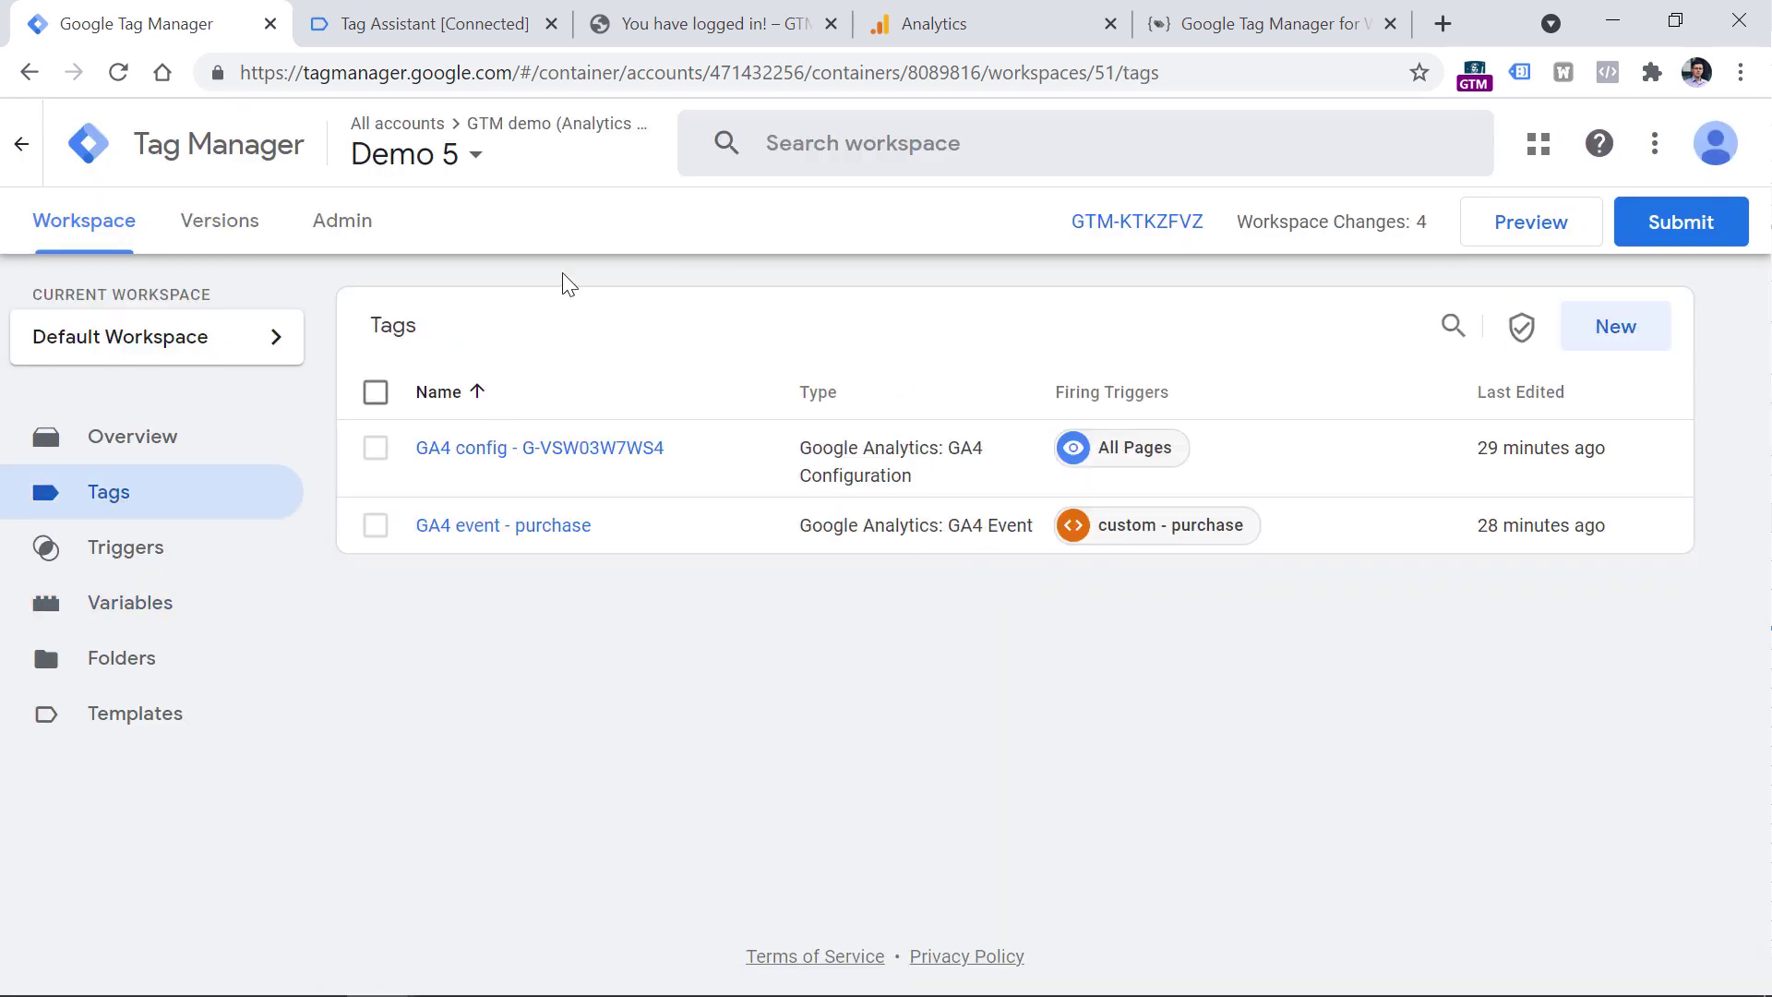
click(527, 458)
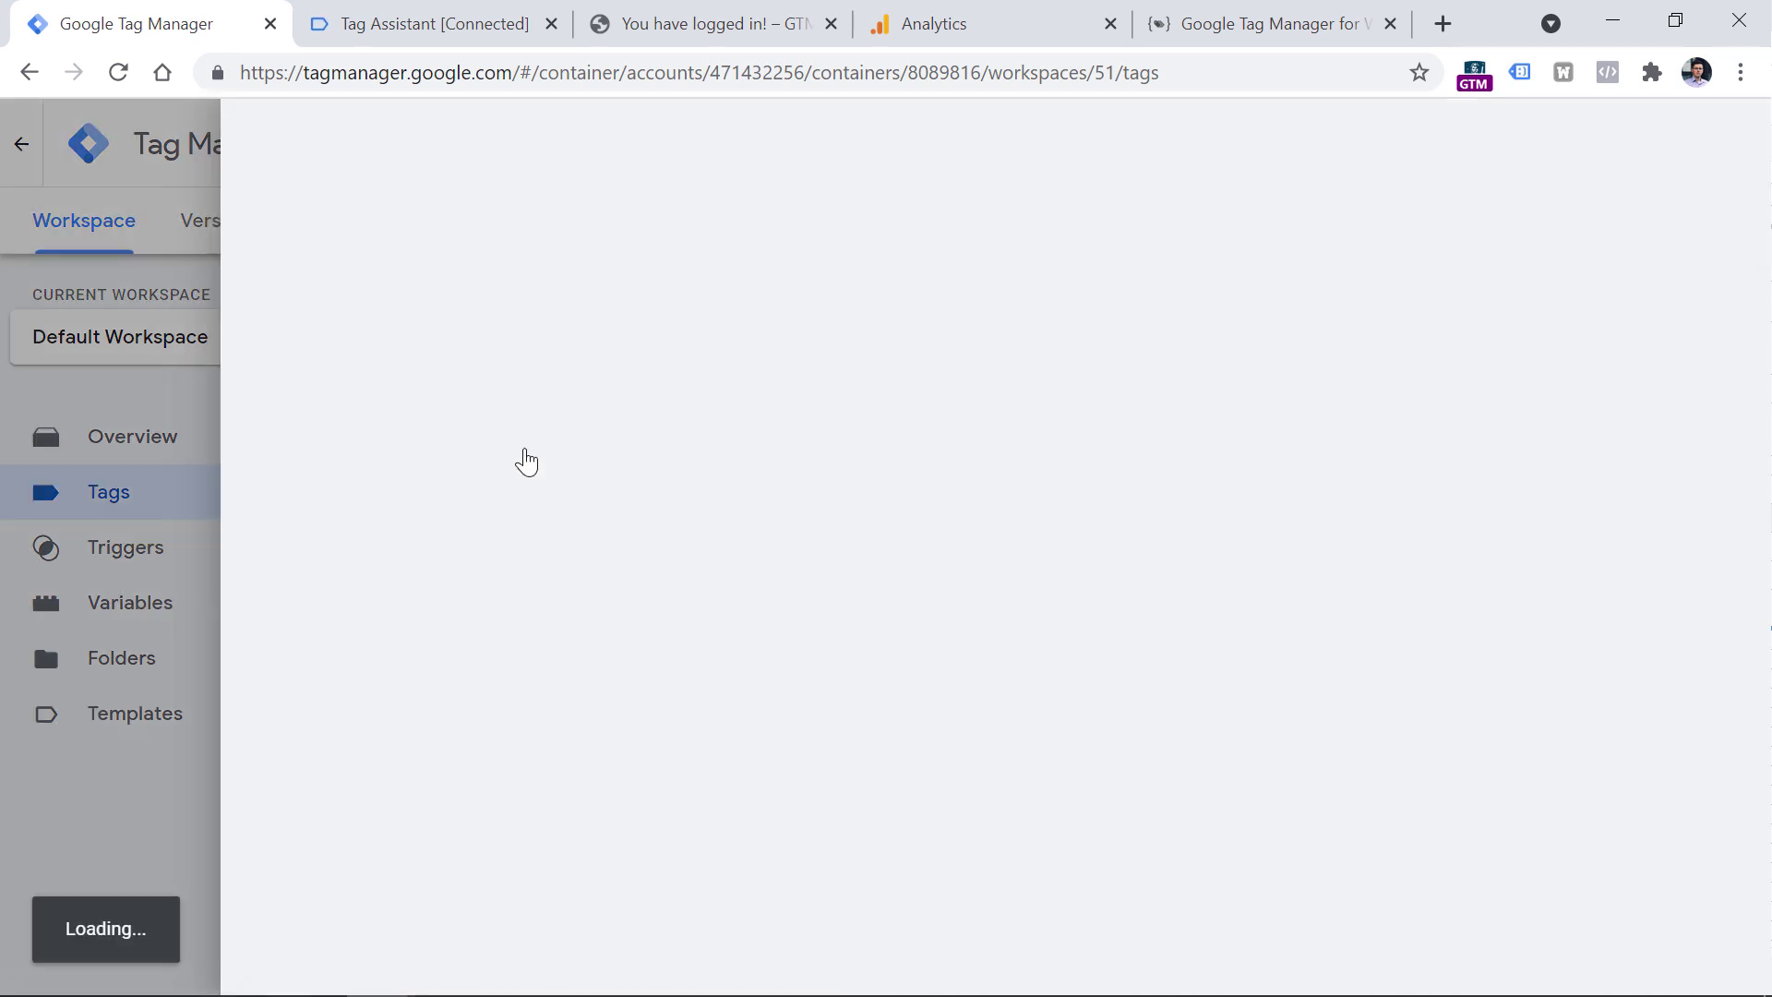
click(1594, 356)
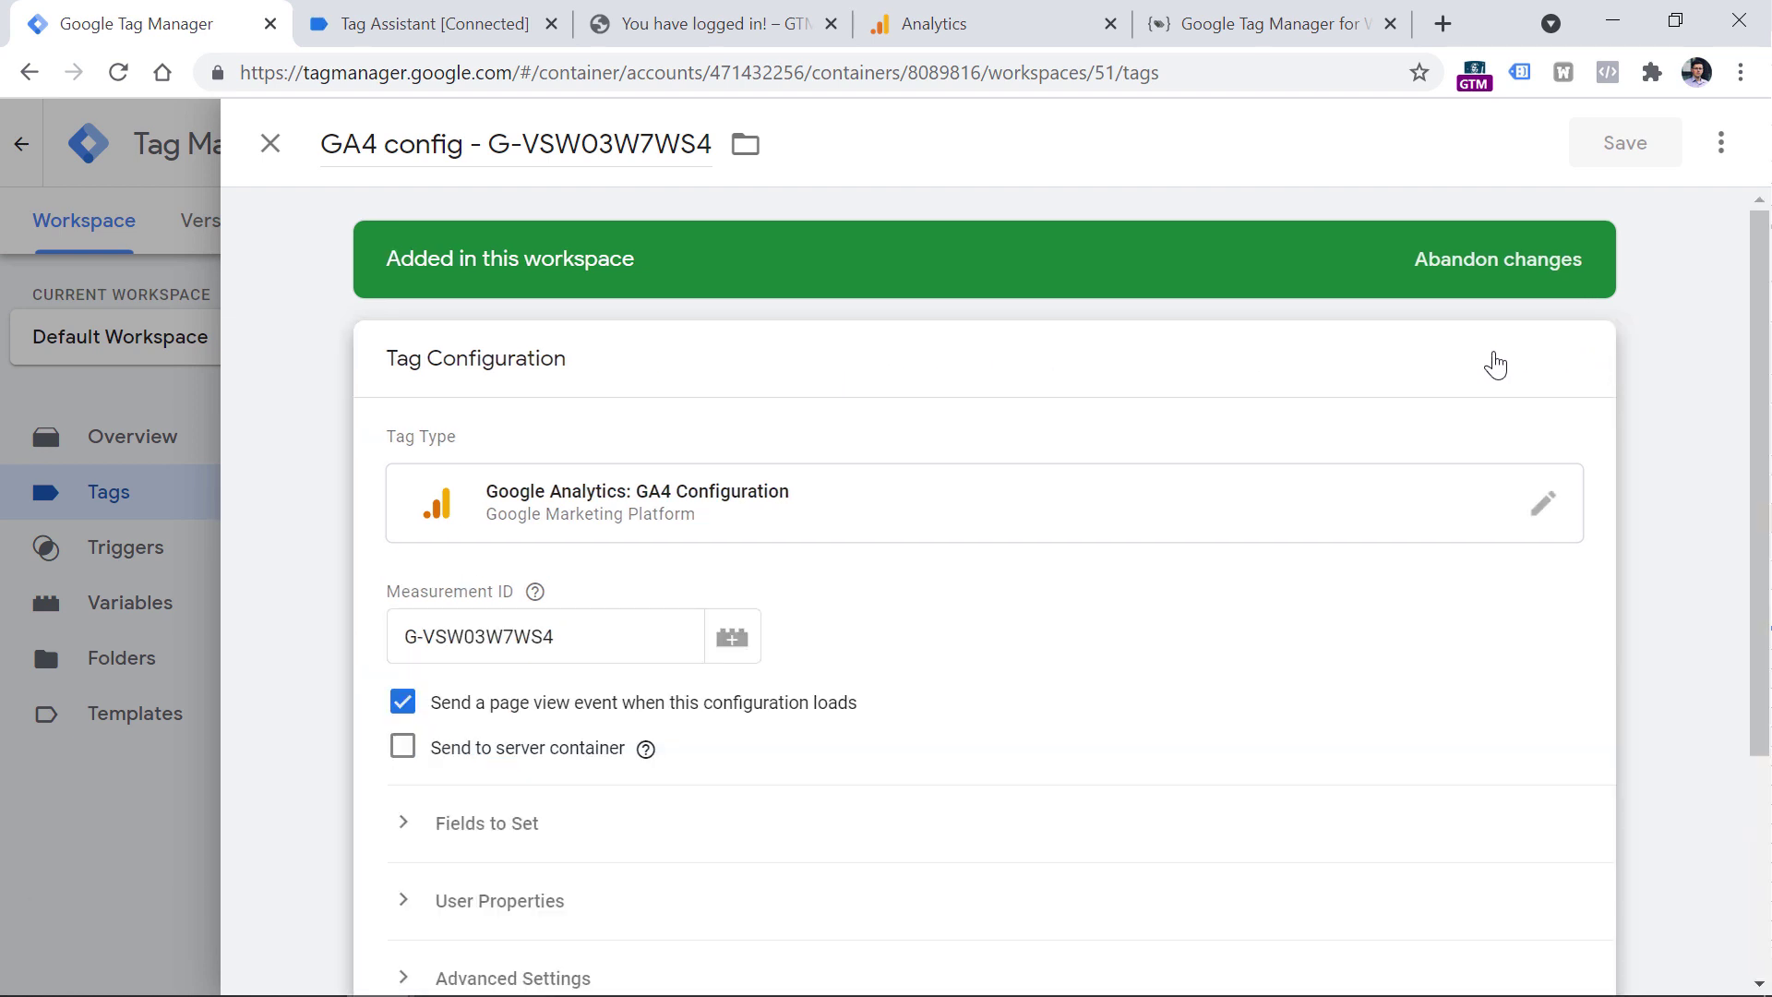
scroll(651, 406, down, 3)
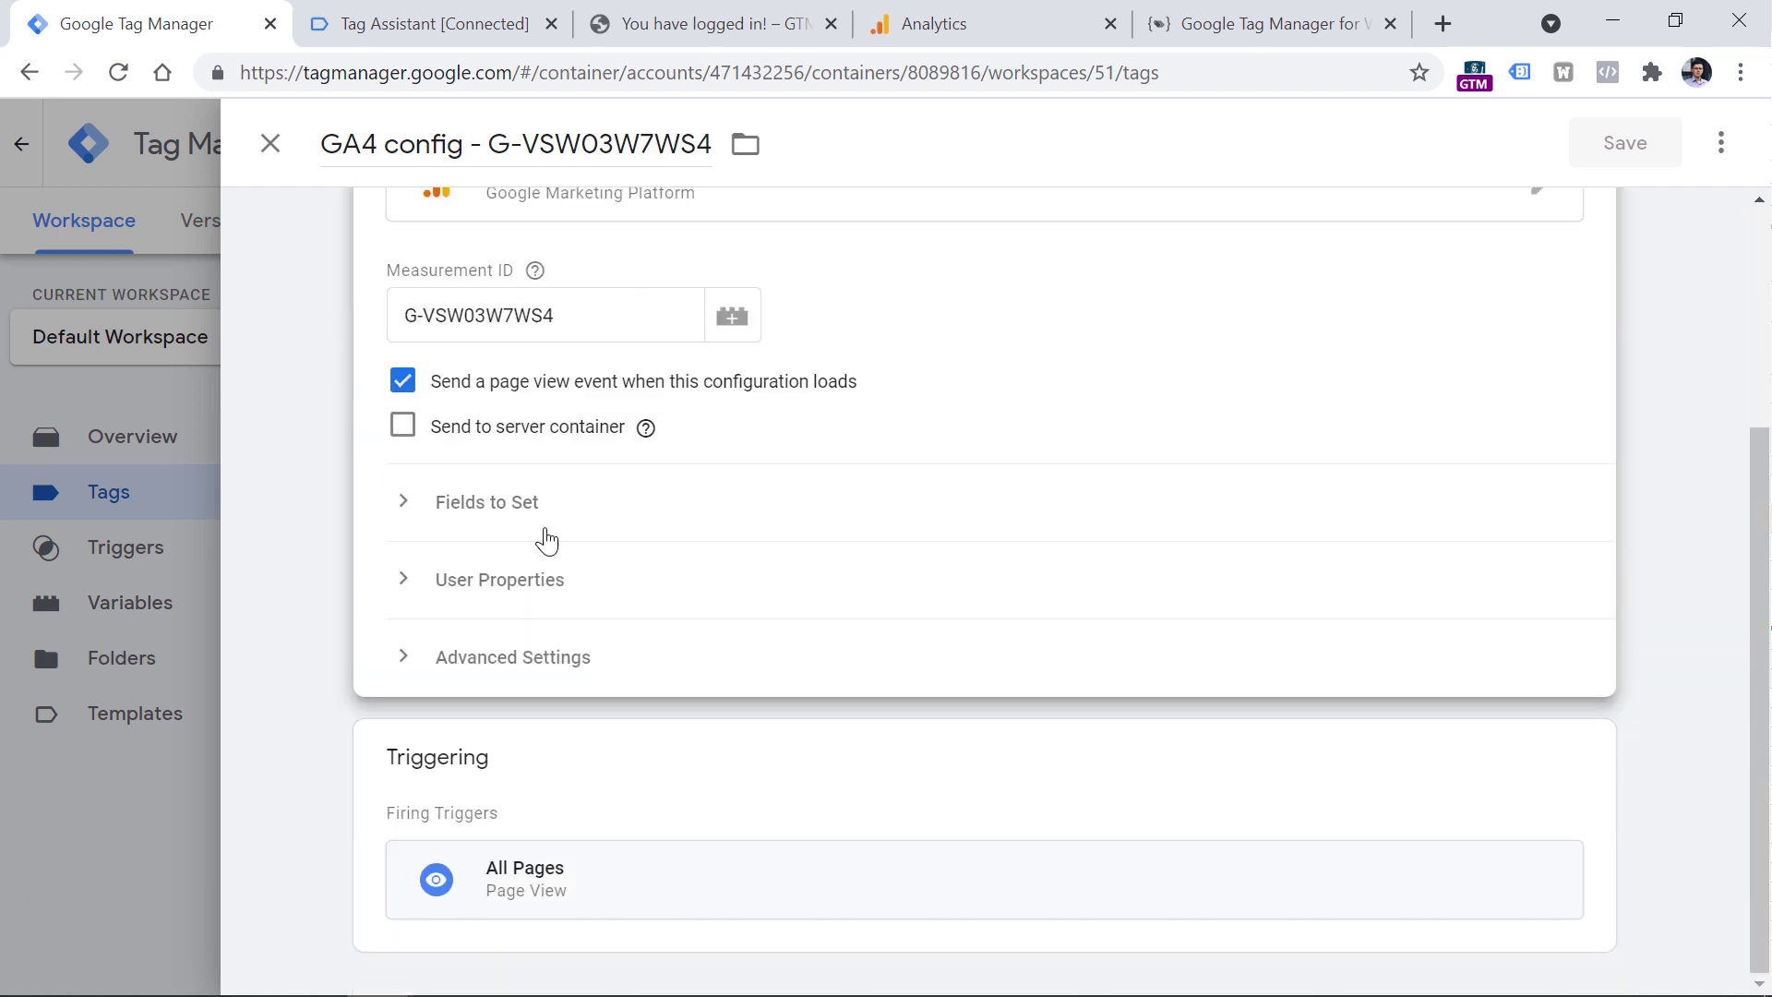
click(466, 508)
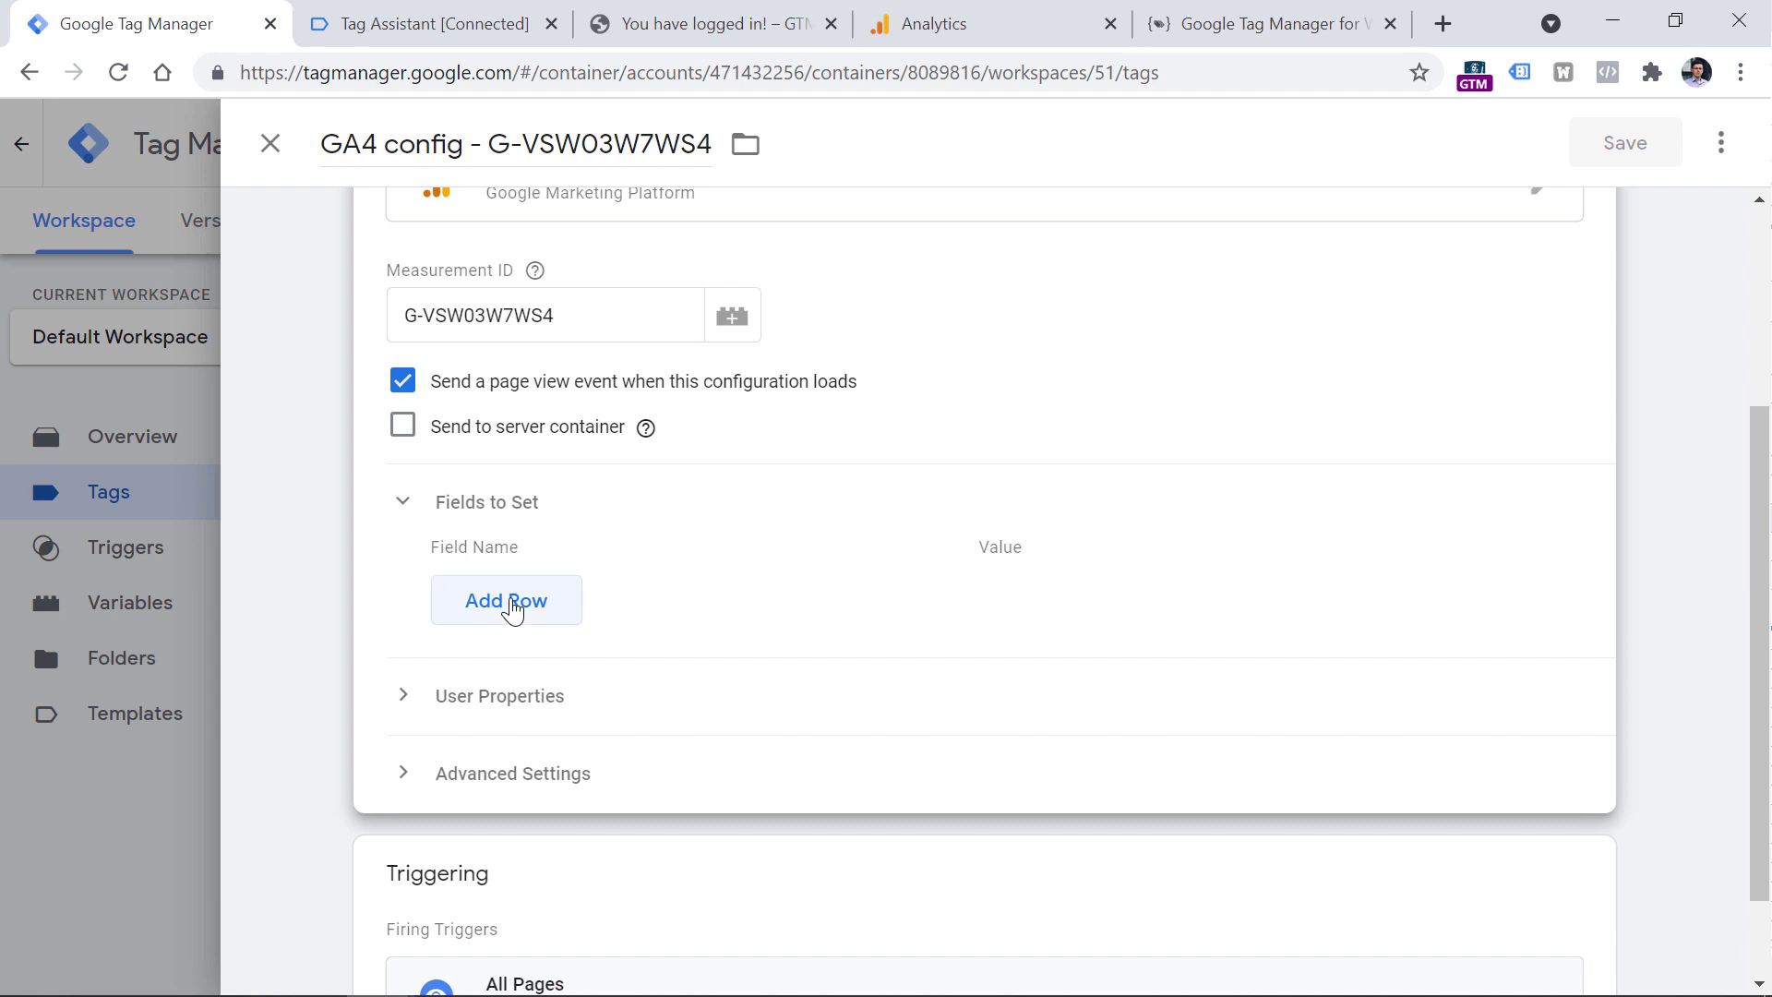
Add a user_id field with value {{dlv - userId}}, save the tag, and reopen it
click(513, 605)
click(521, 591)
text(user_id)
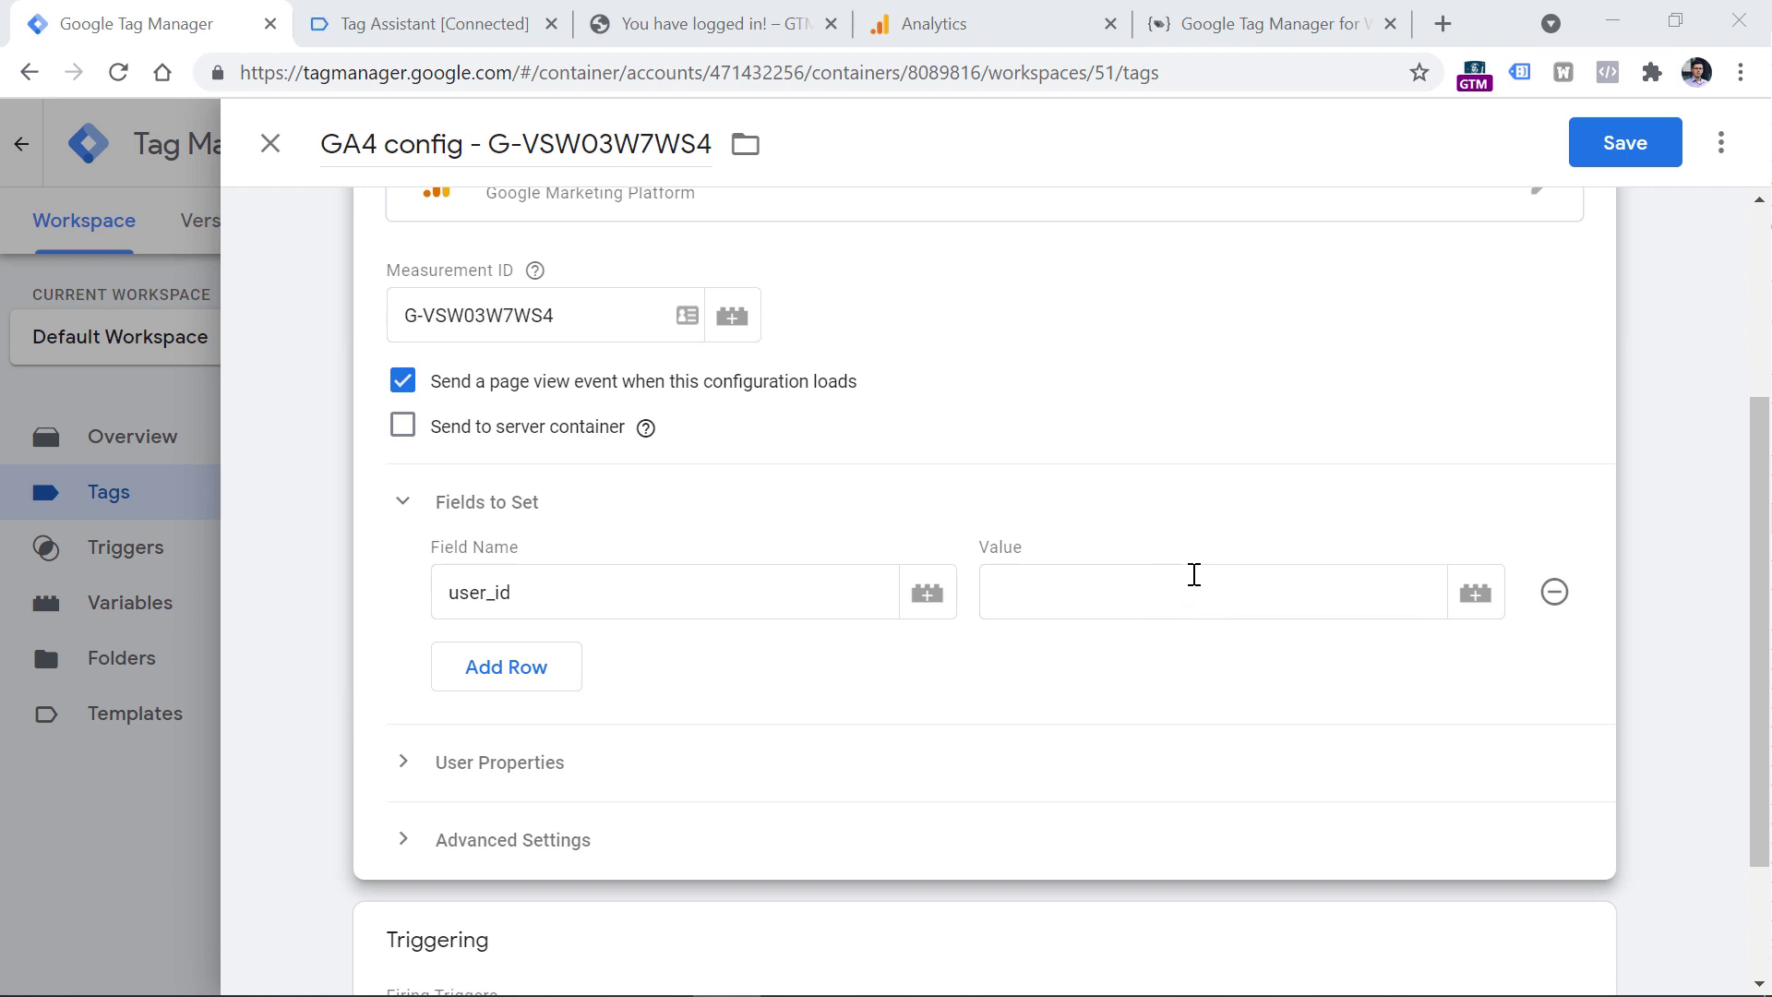
click(1476, 594)
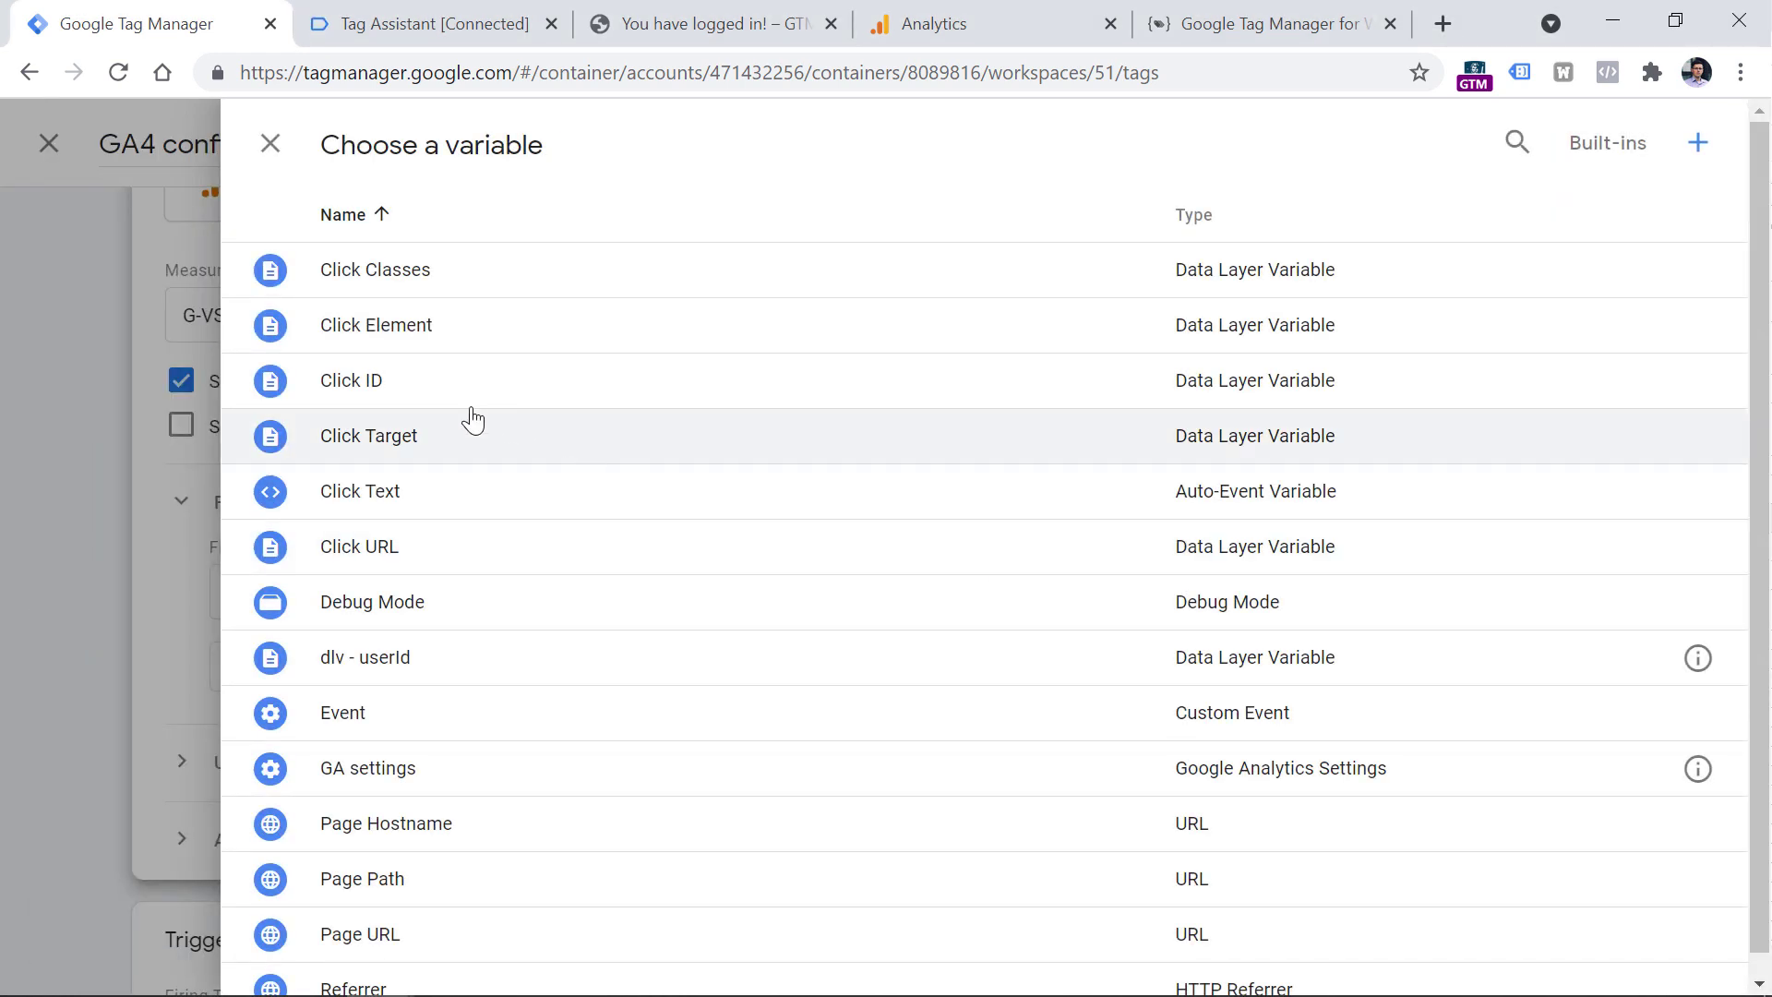
scroll(467, 406, down, 1)
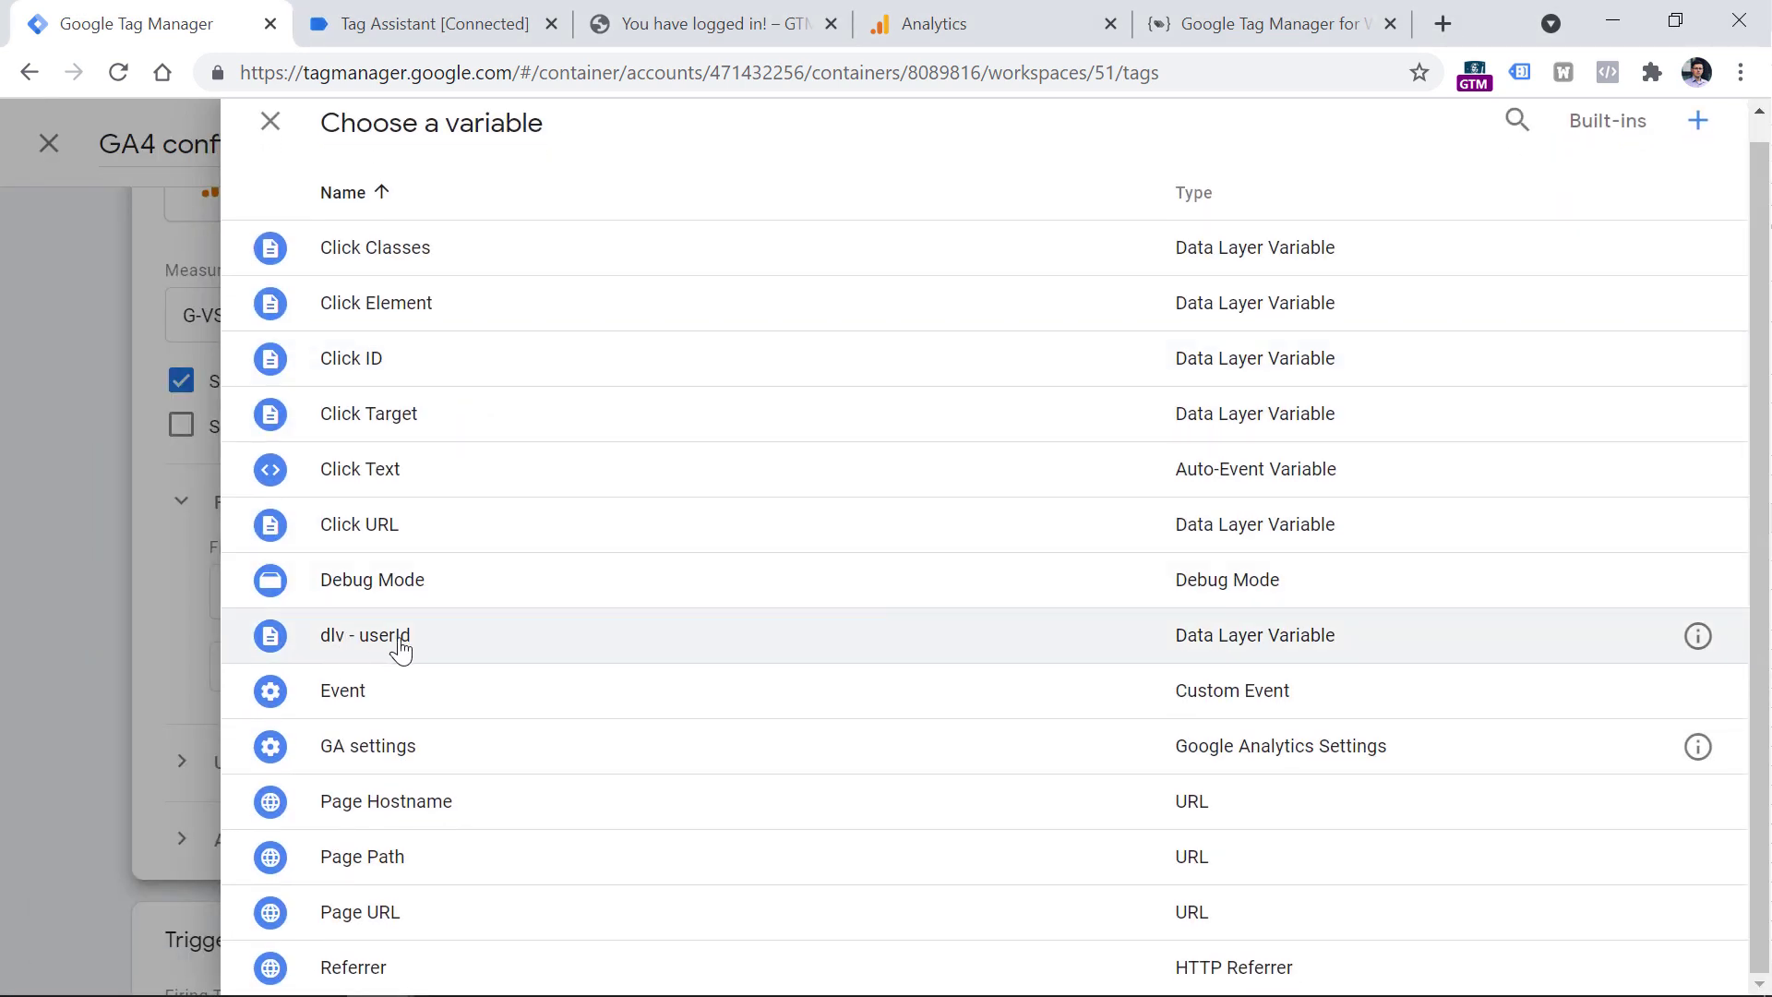
click(383, 646)
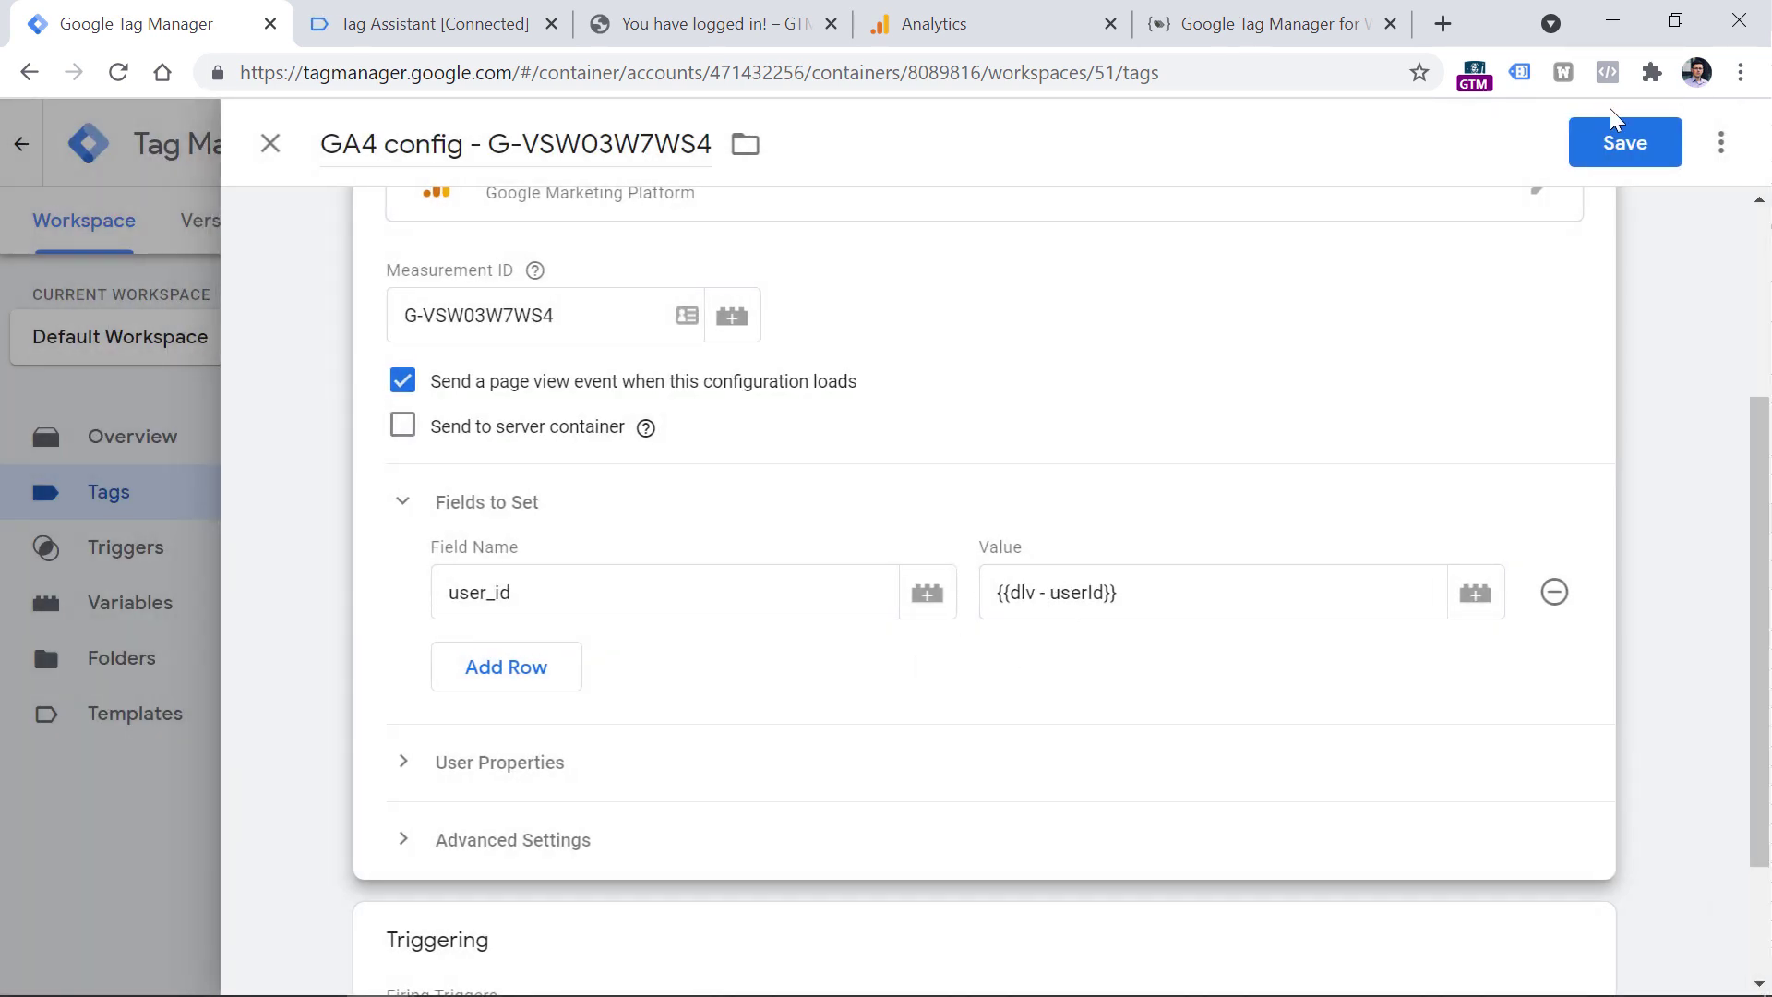
click(1627, 144)
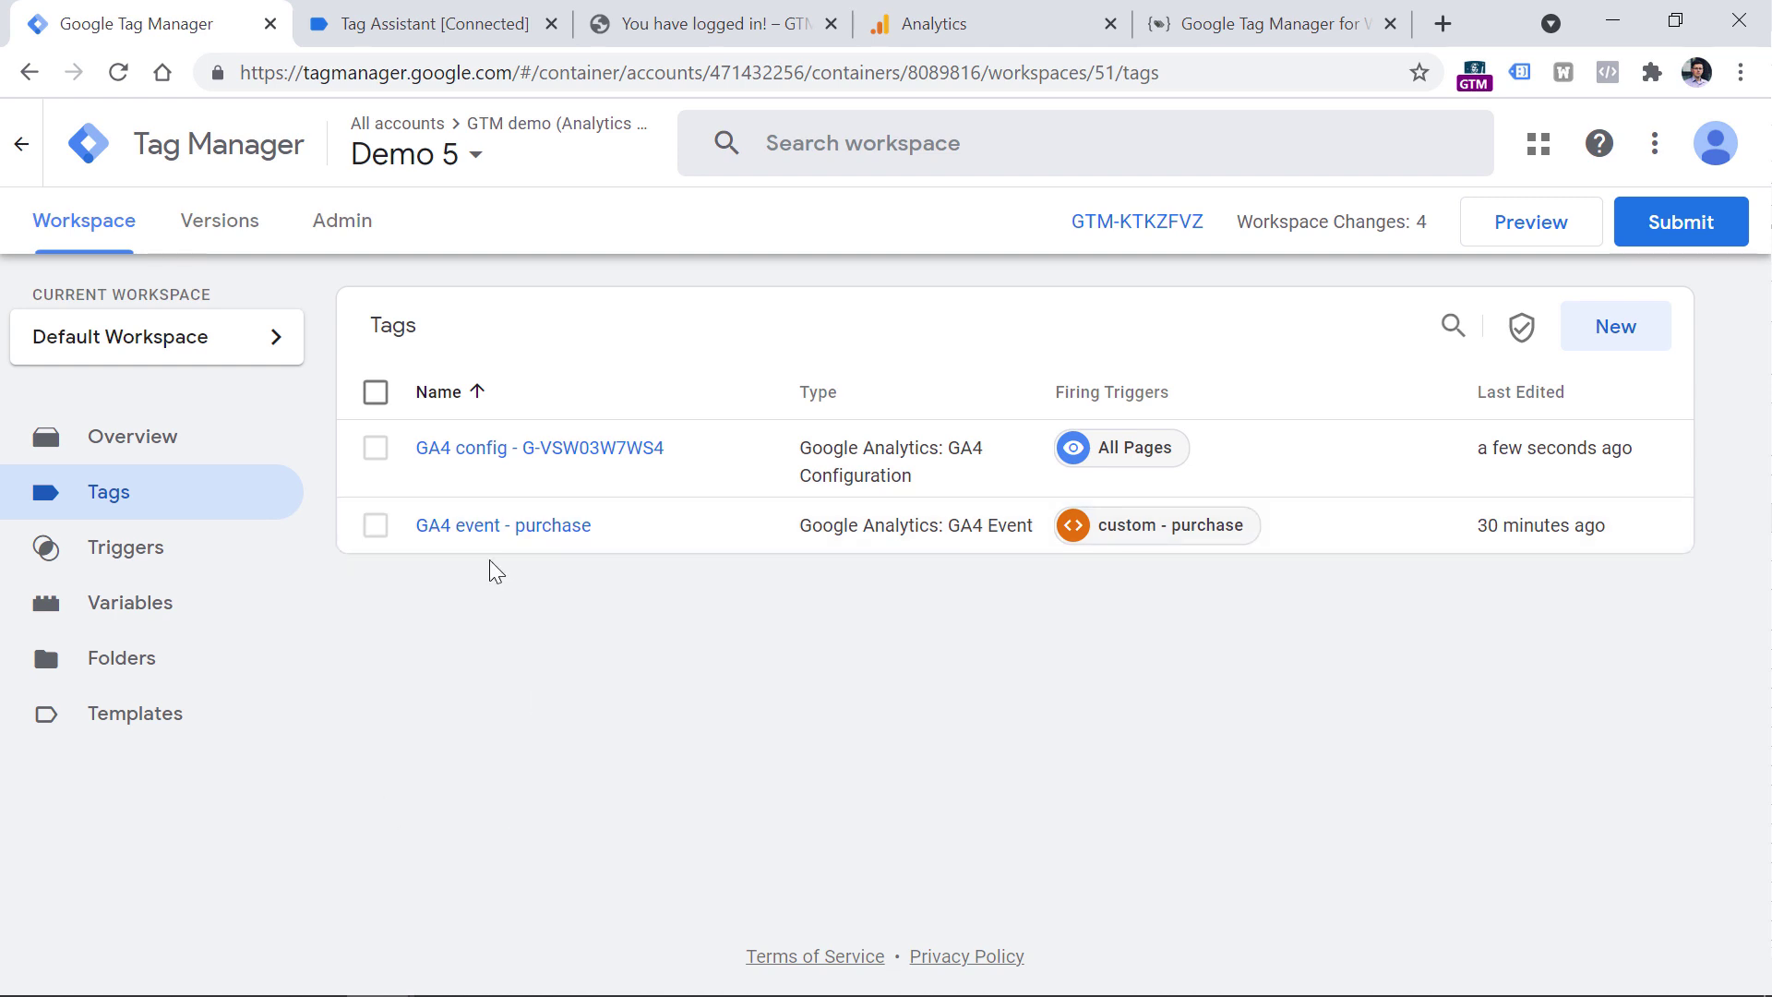
click(537, 451)
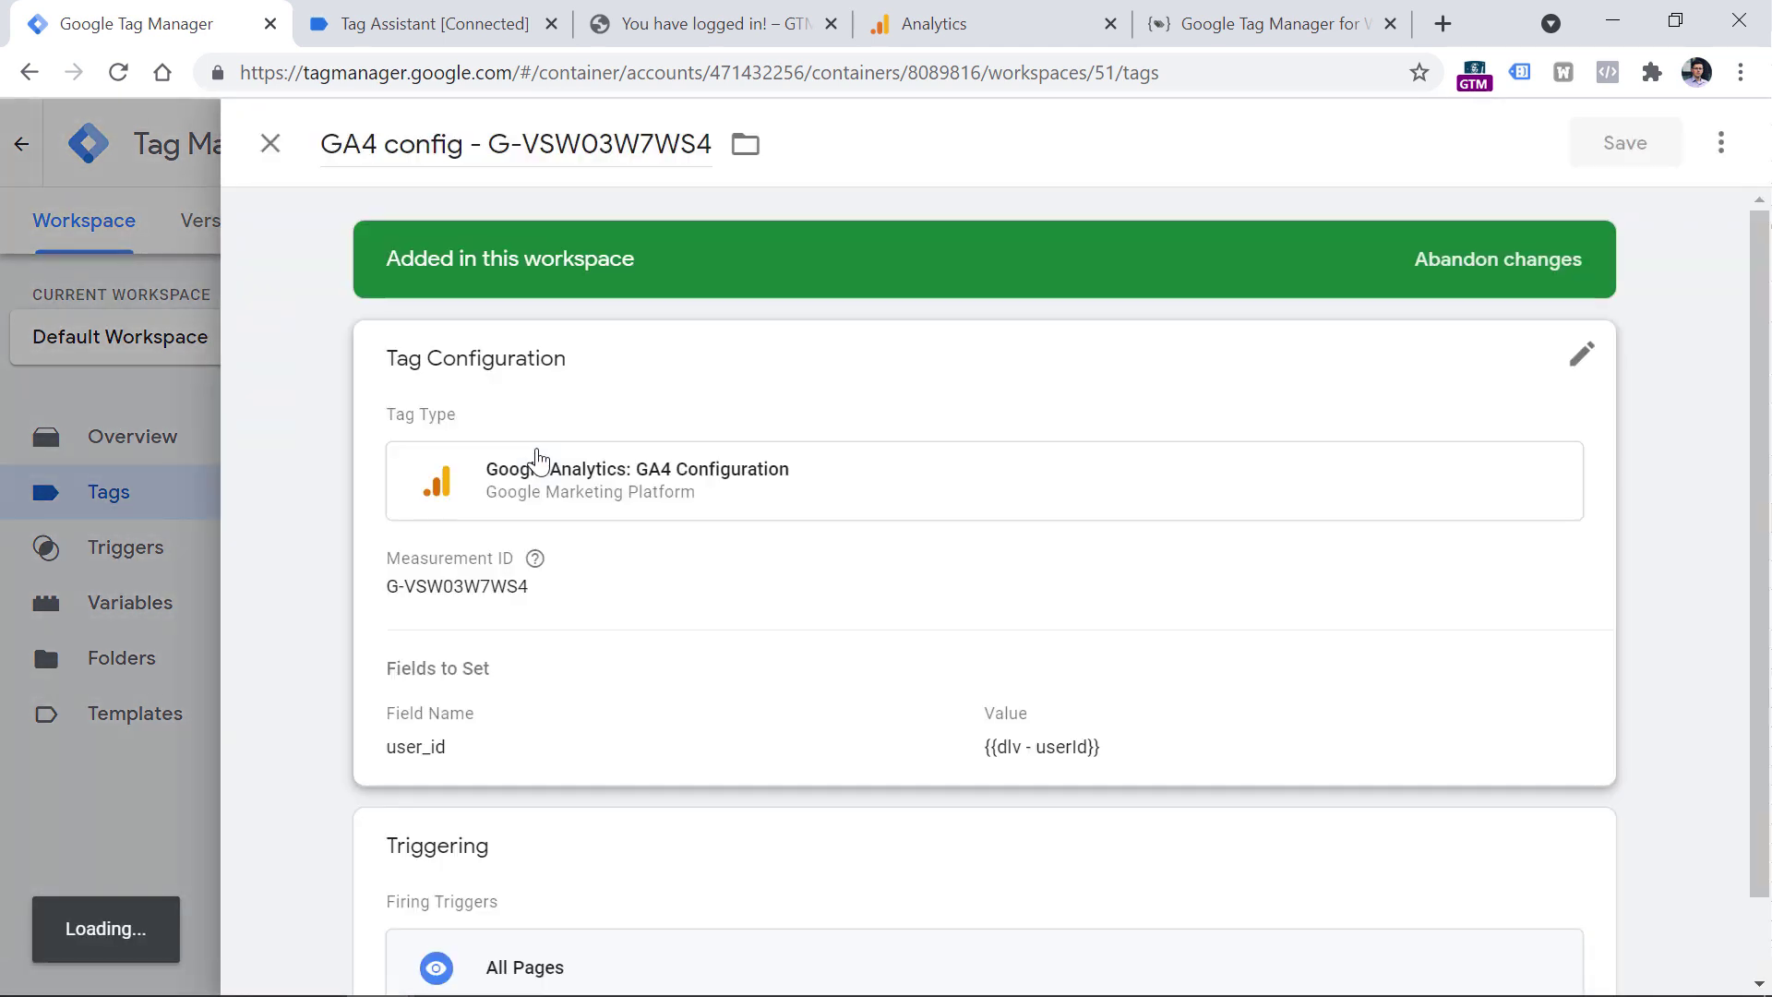
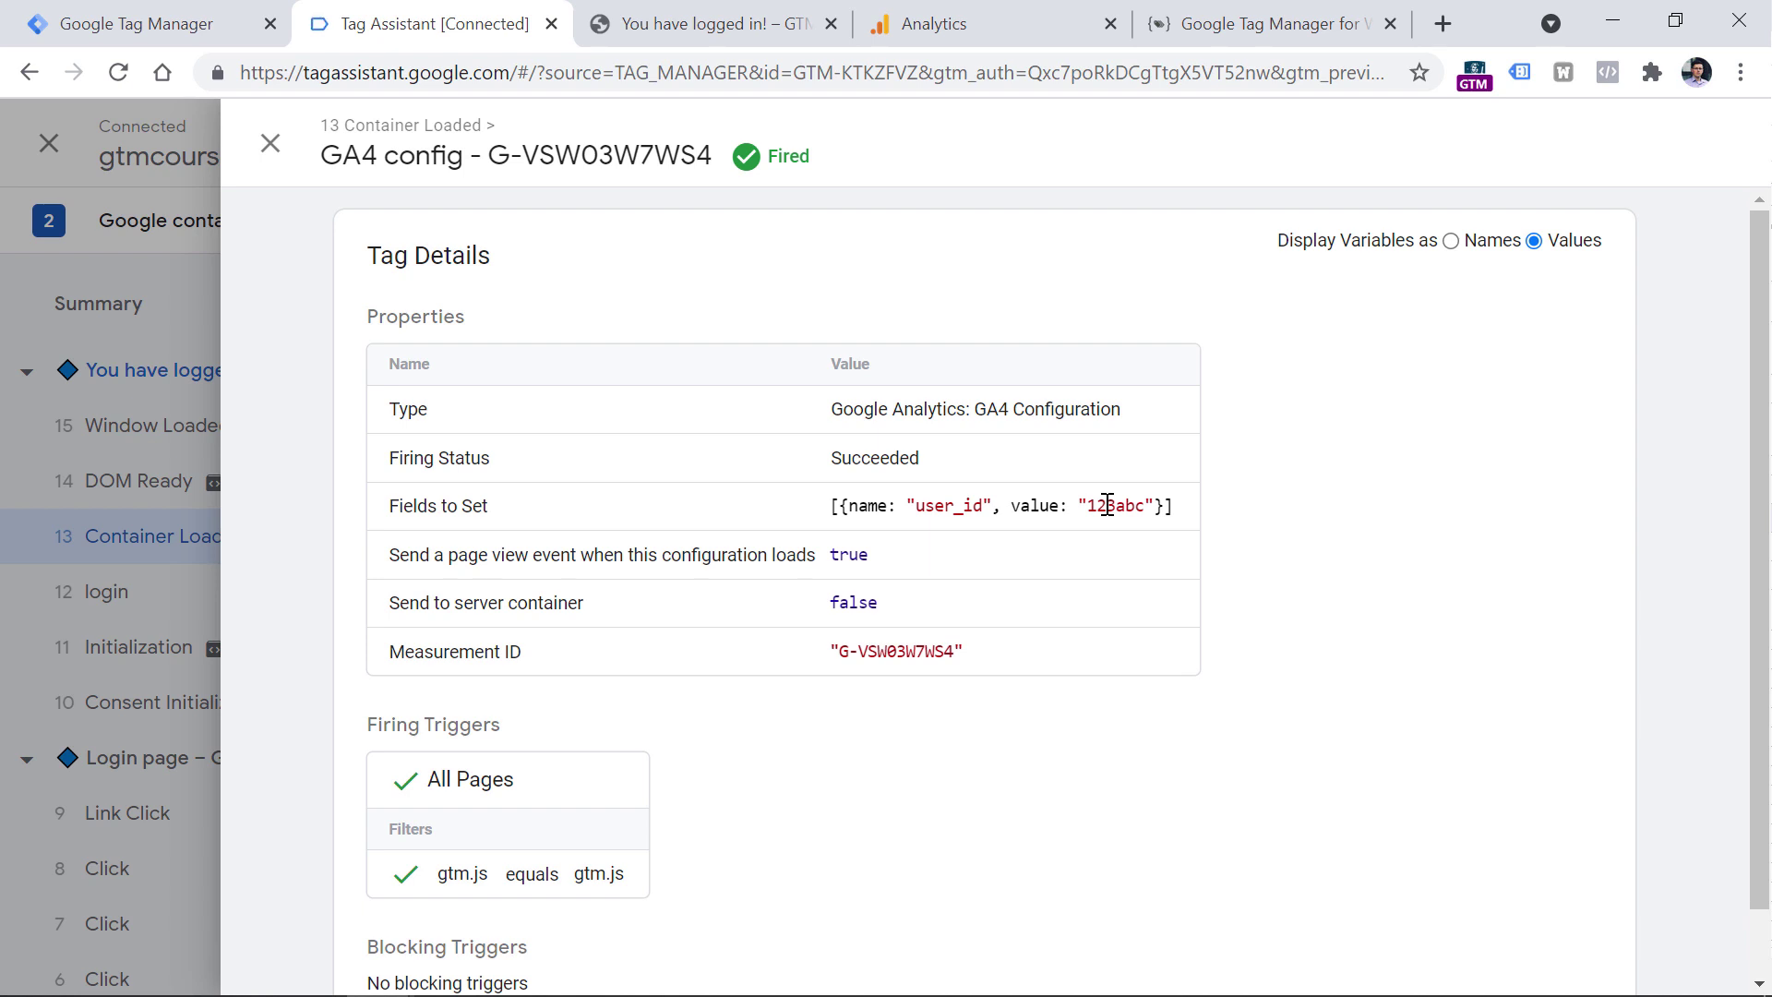
In GA4 DebugView, confirm the page_view event's user_id user property is 123abc
click(985, 22)
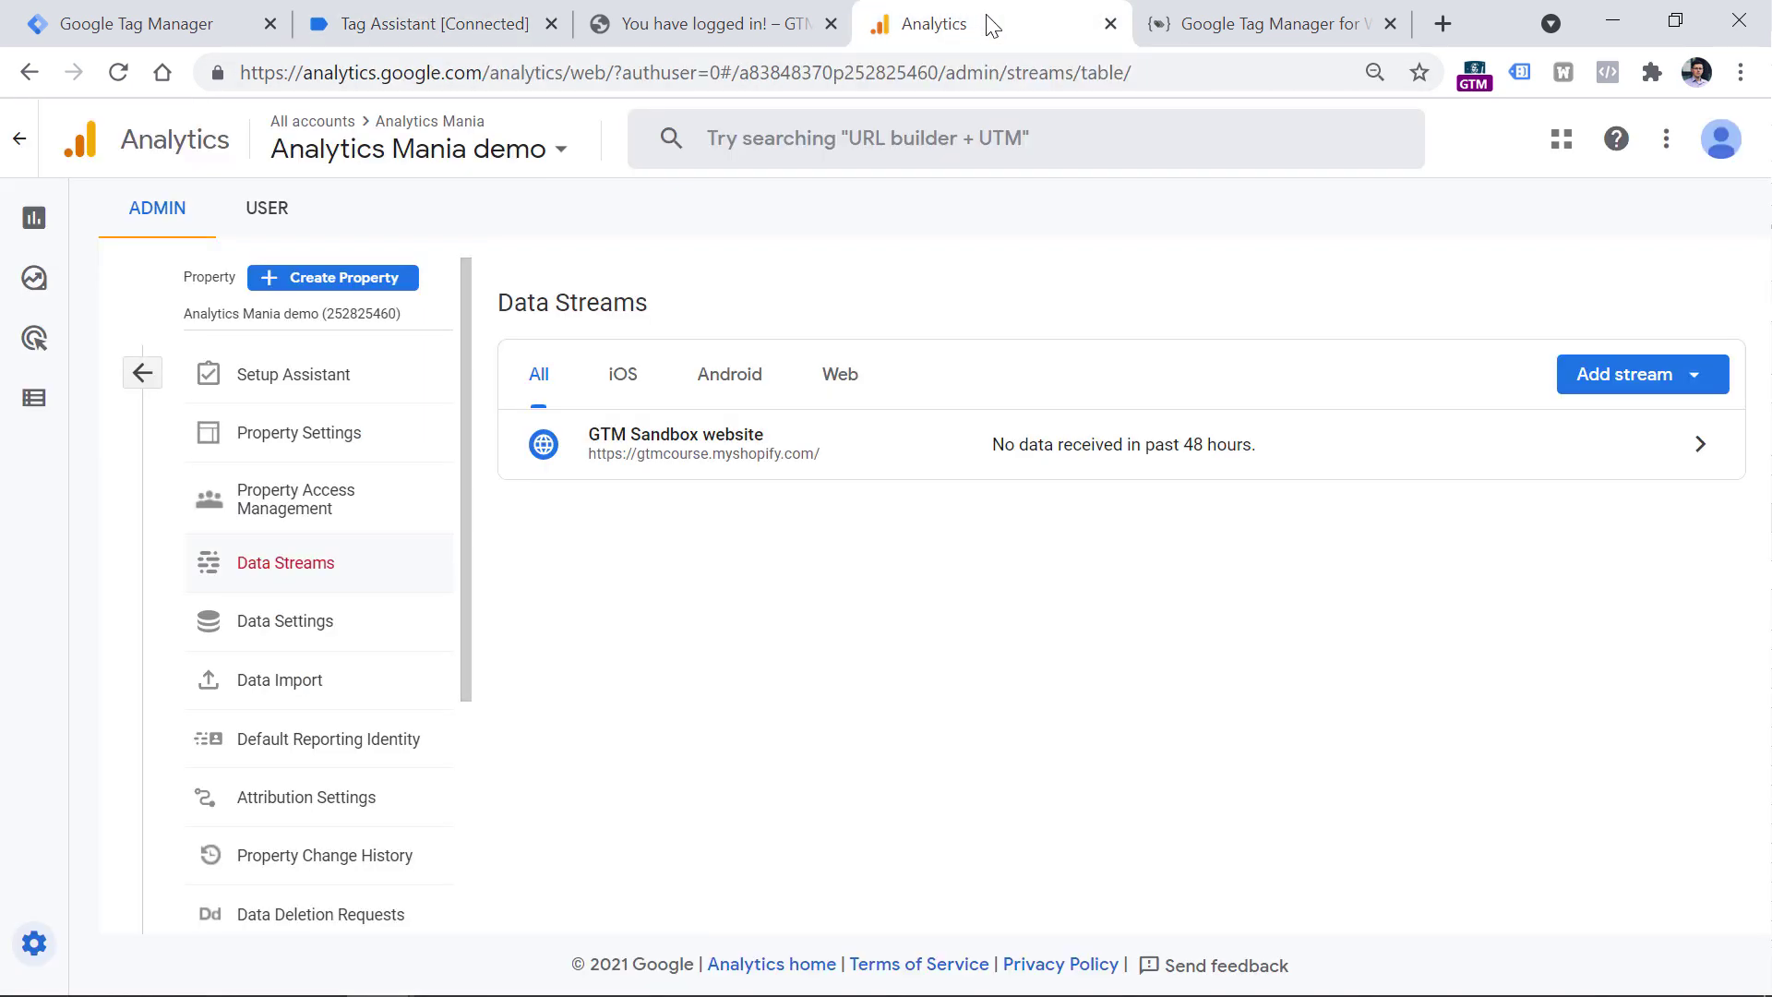
click(61, 406)
click(166, 394)
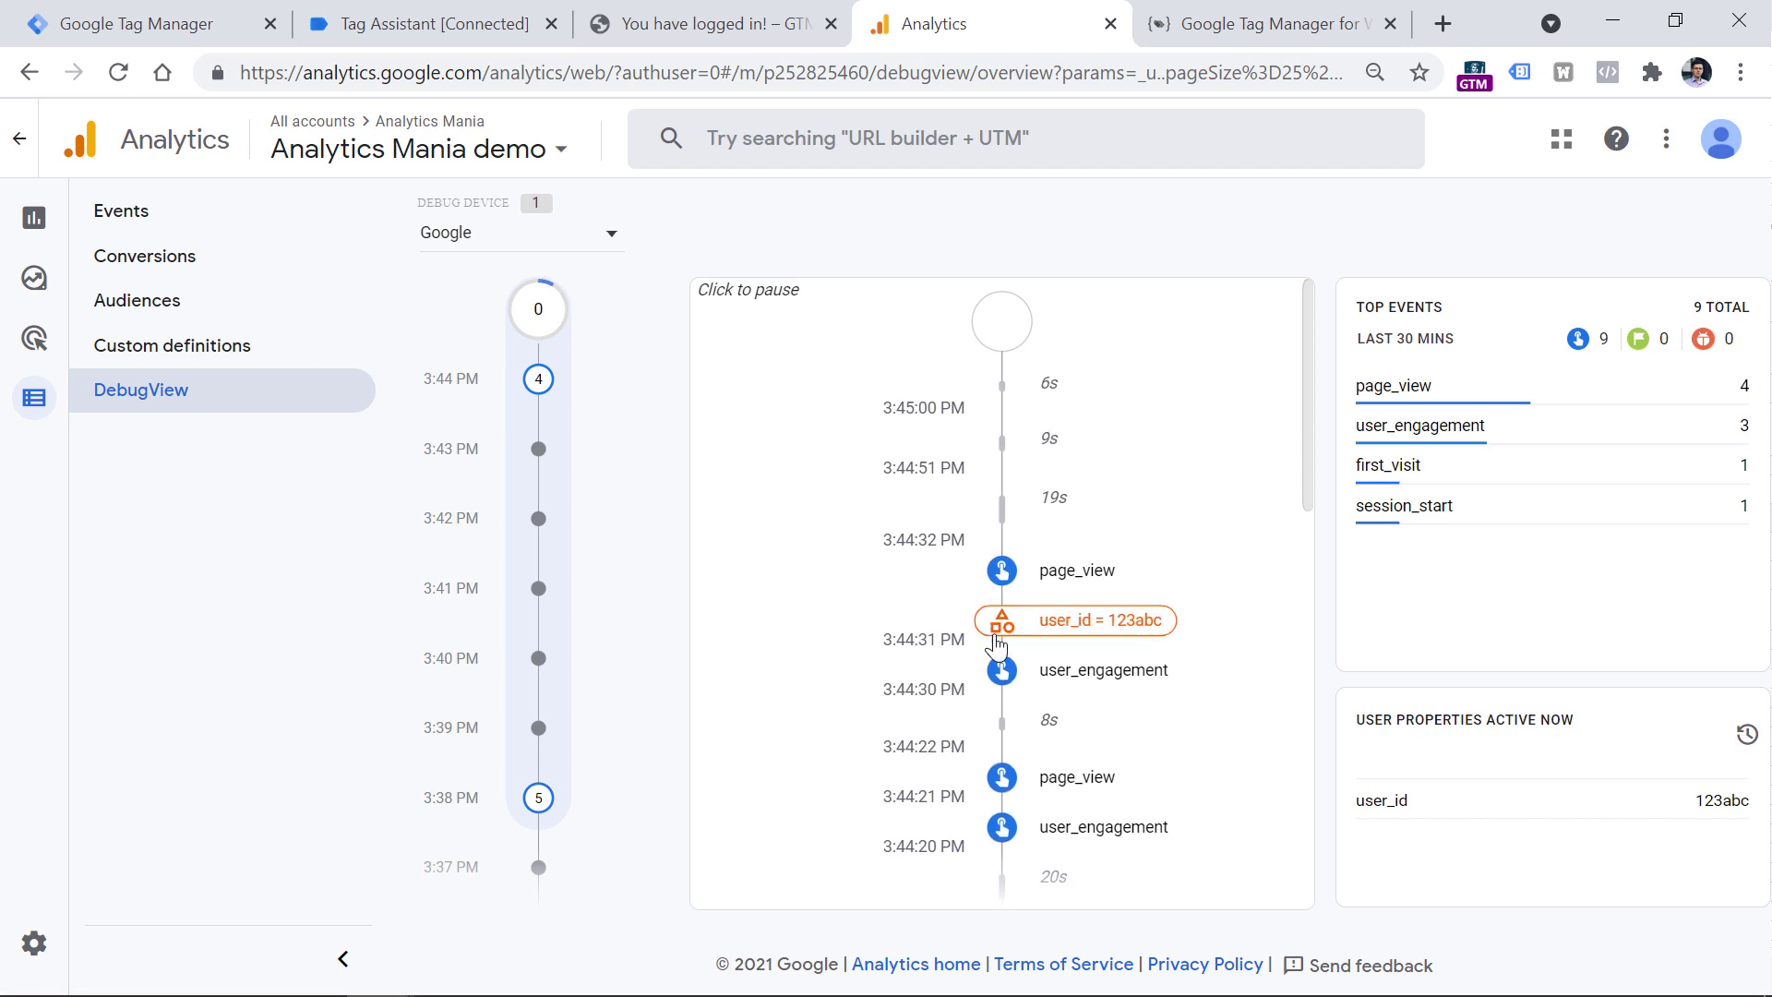
click(1085, 594)
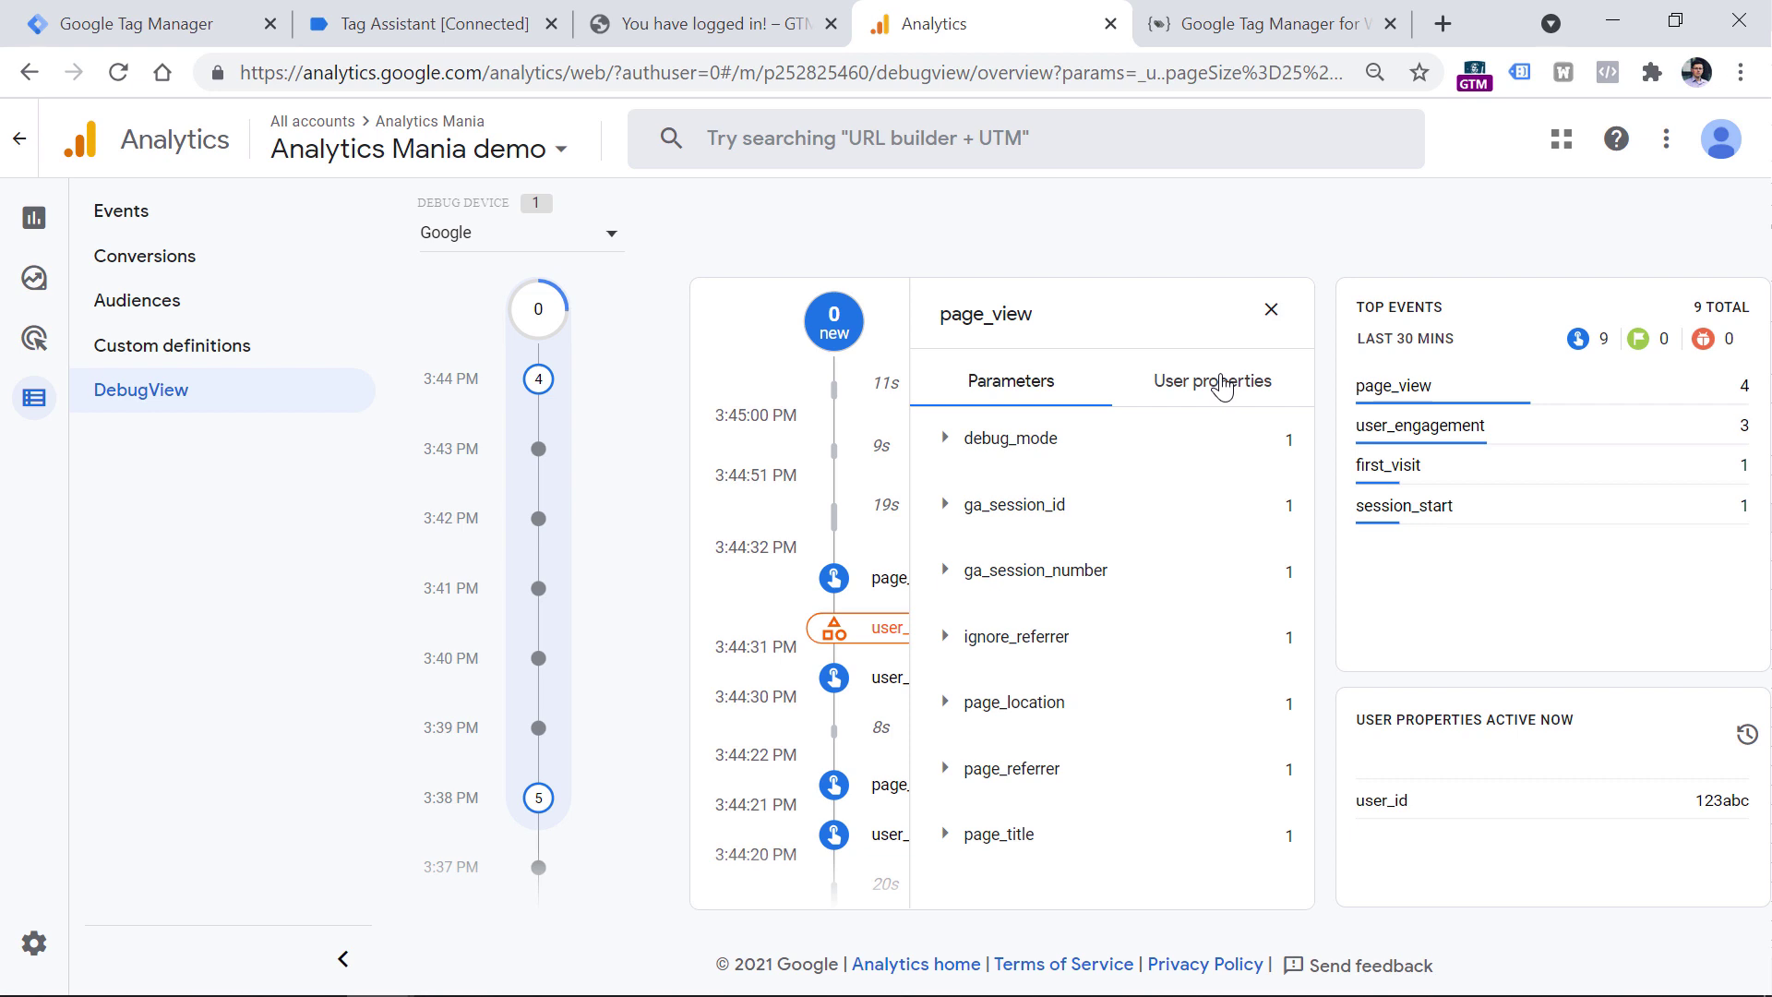
click(1196, 388)
click(951, 438)
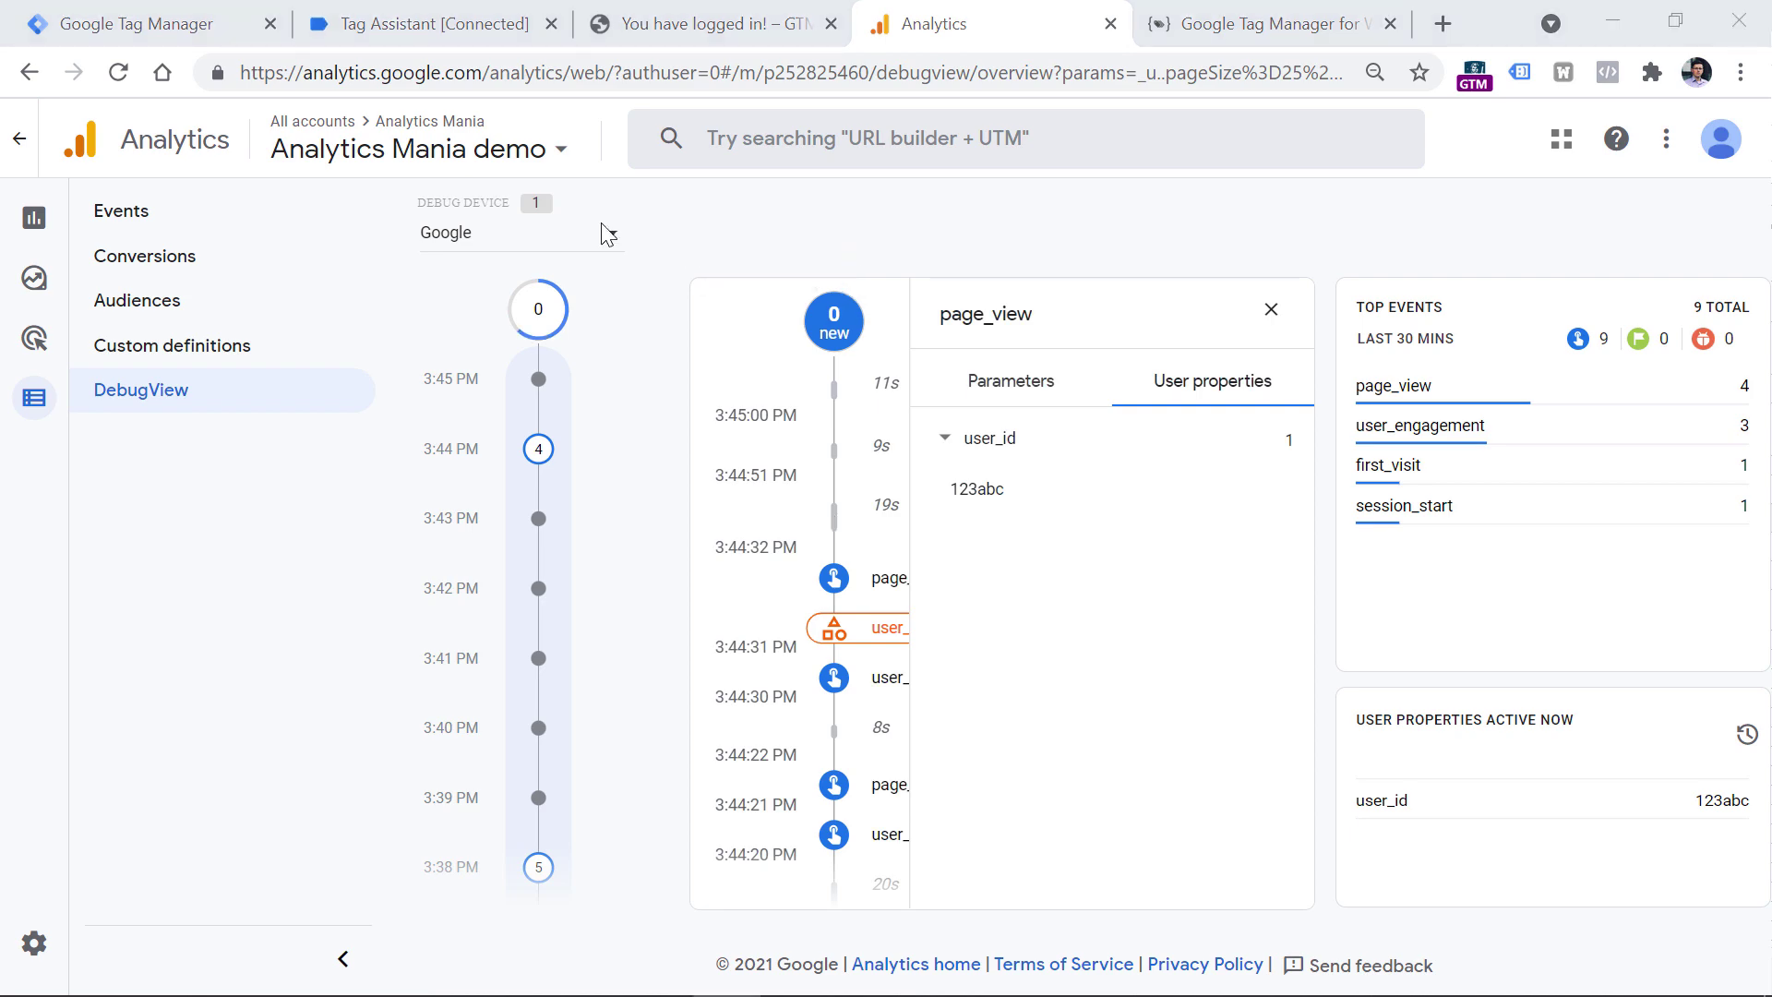
Submit and publish the GTM workspace as version 'User ID in GA4'
click(132, 26)
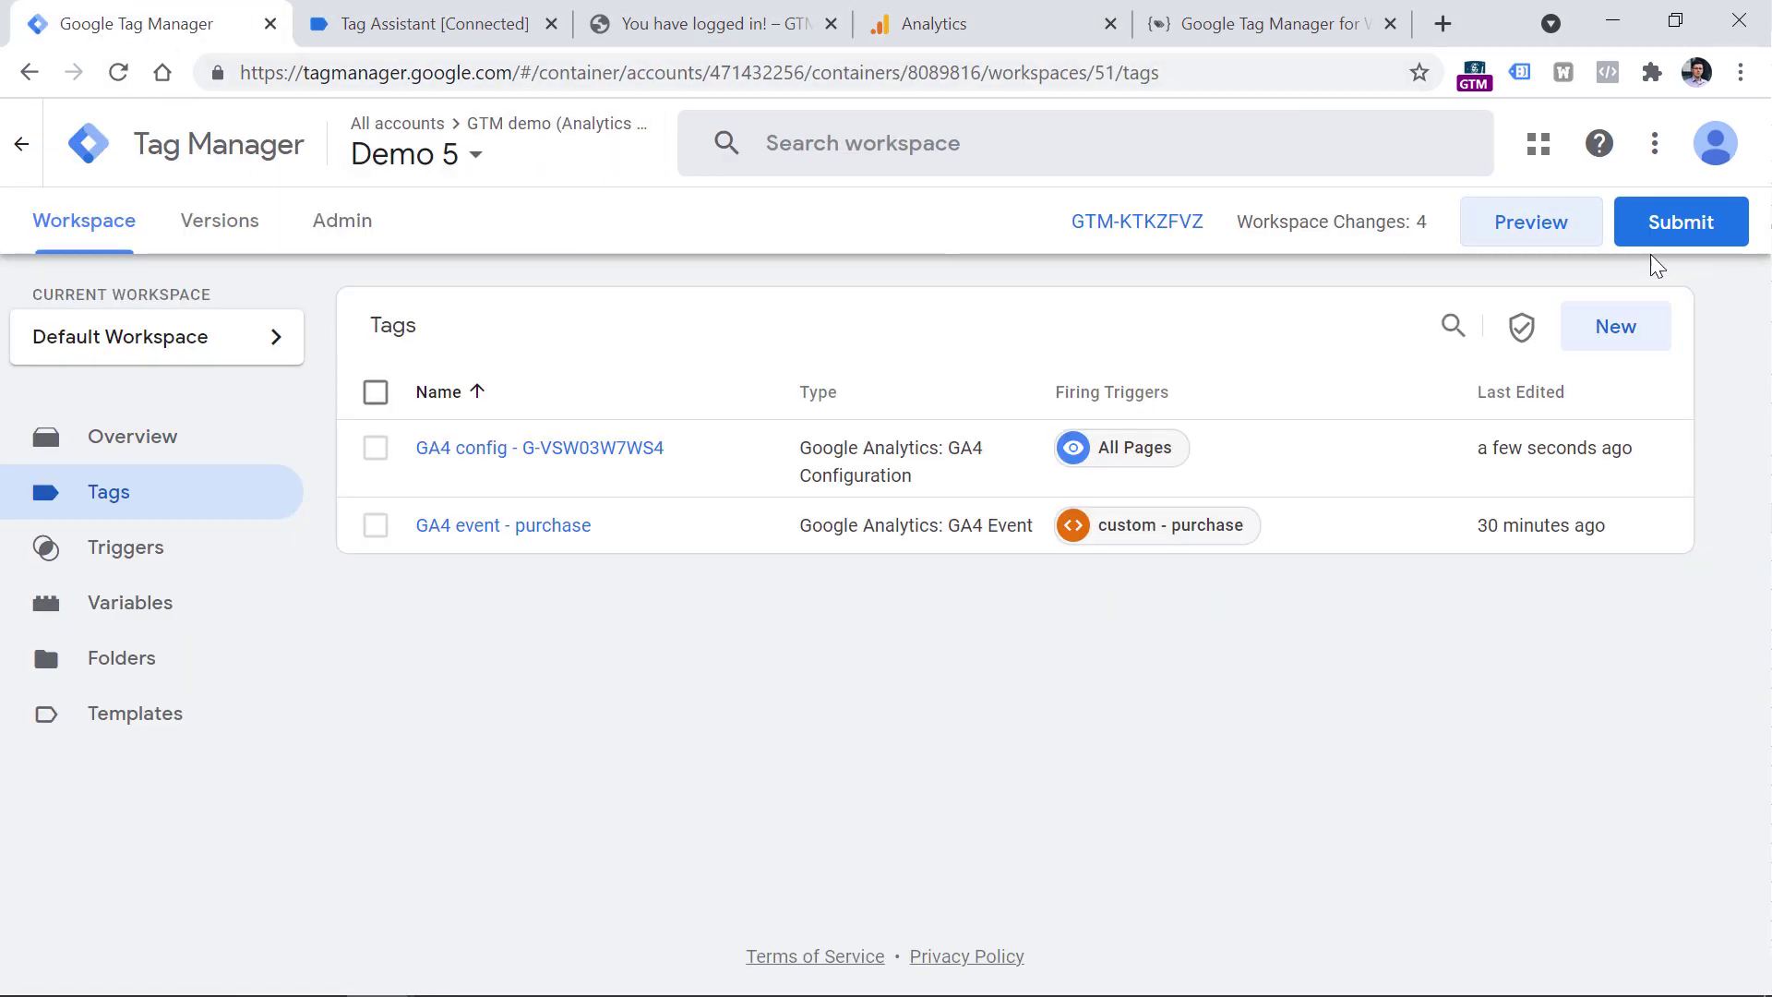
click(1692, 231)
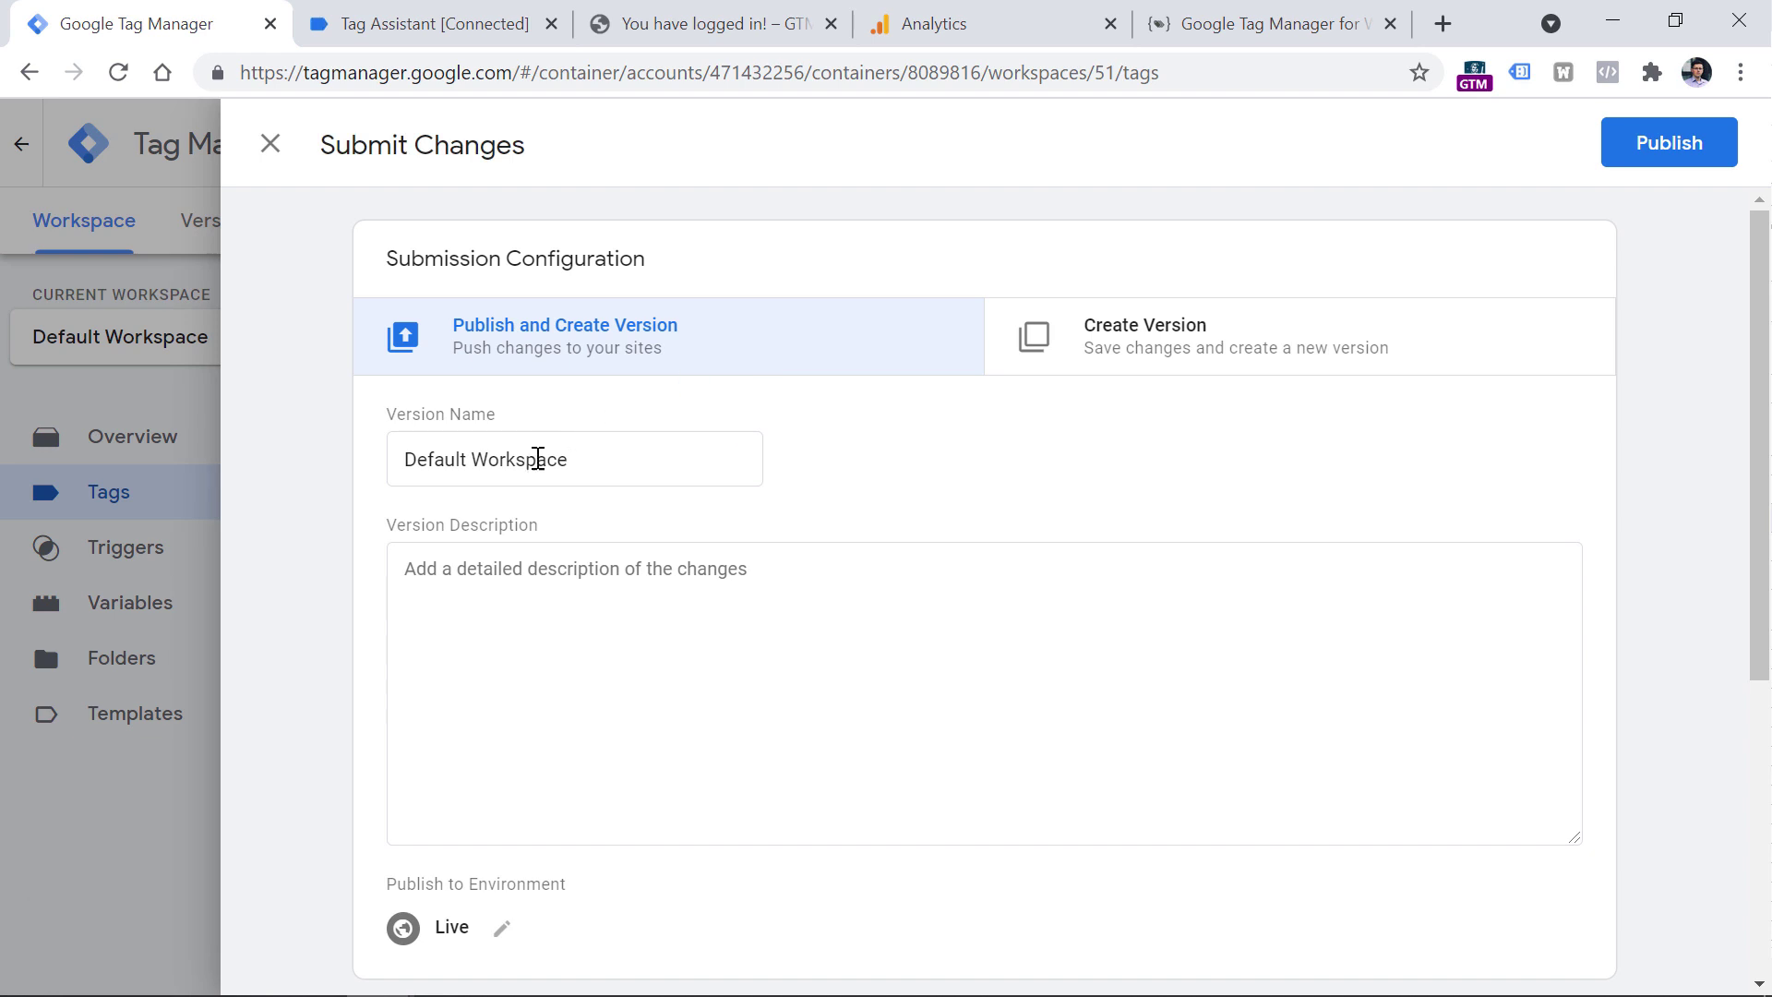
triple_click(539, 459)
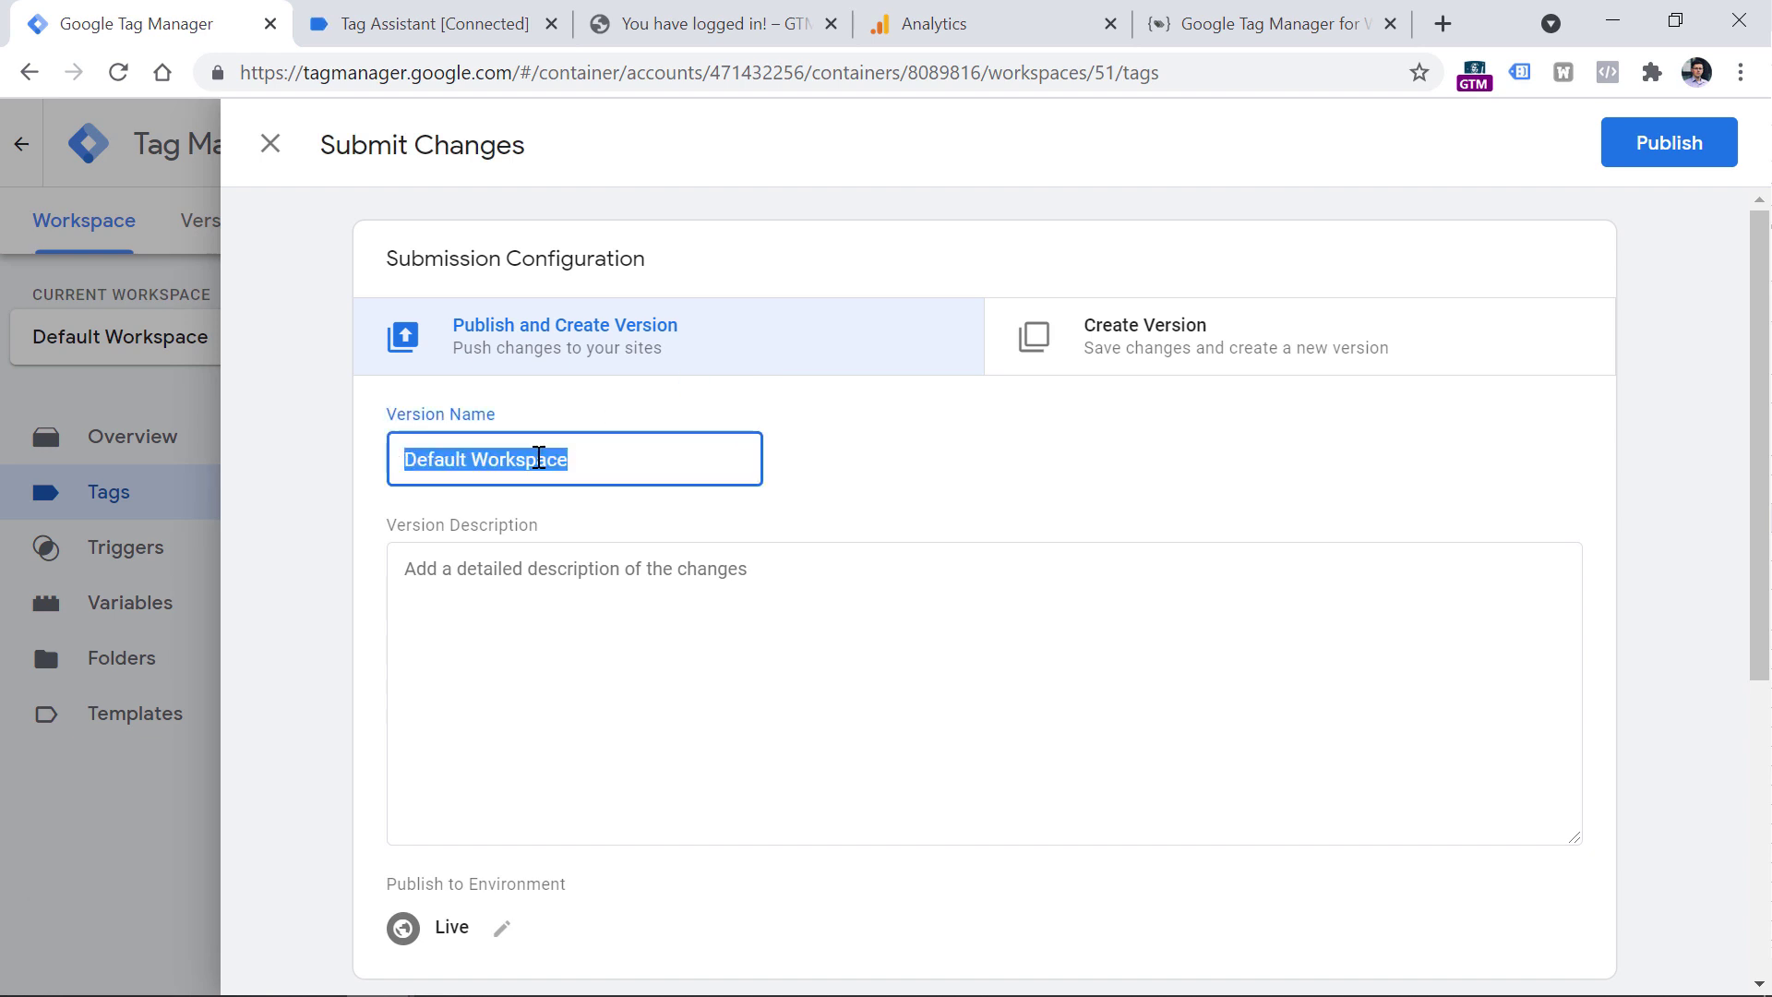
text(User ID in GA4)
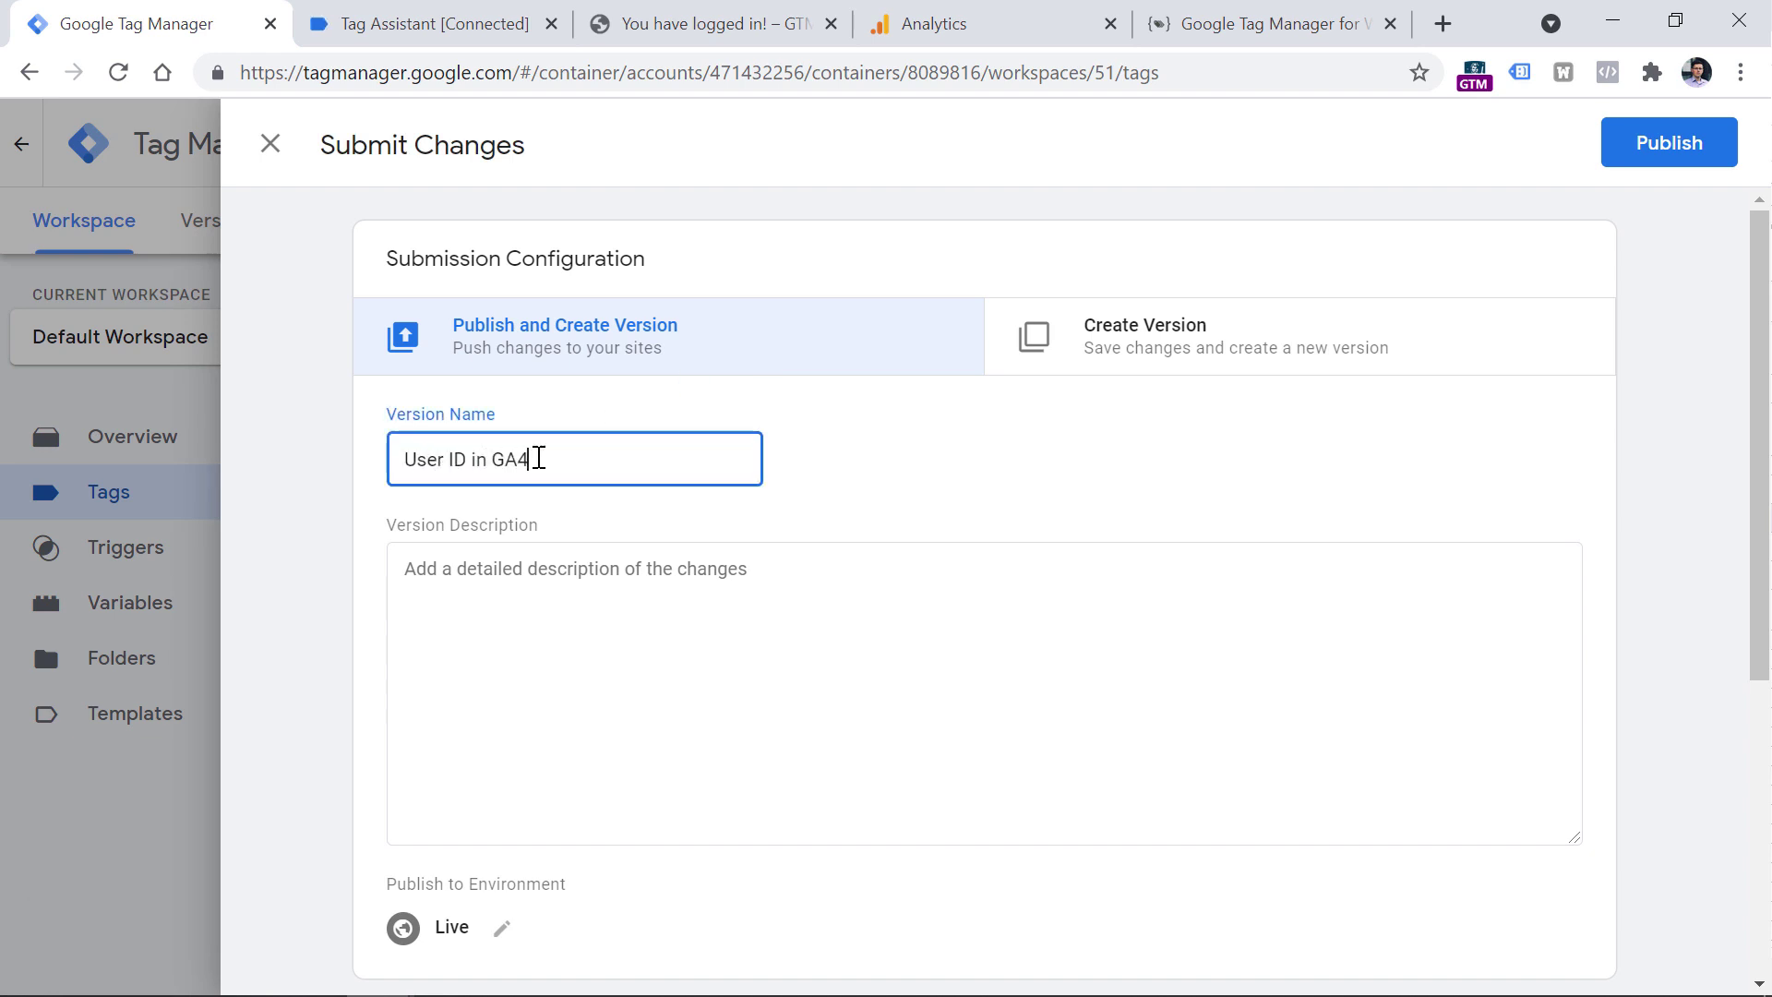
click(1664, 155)
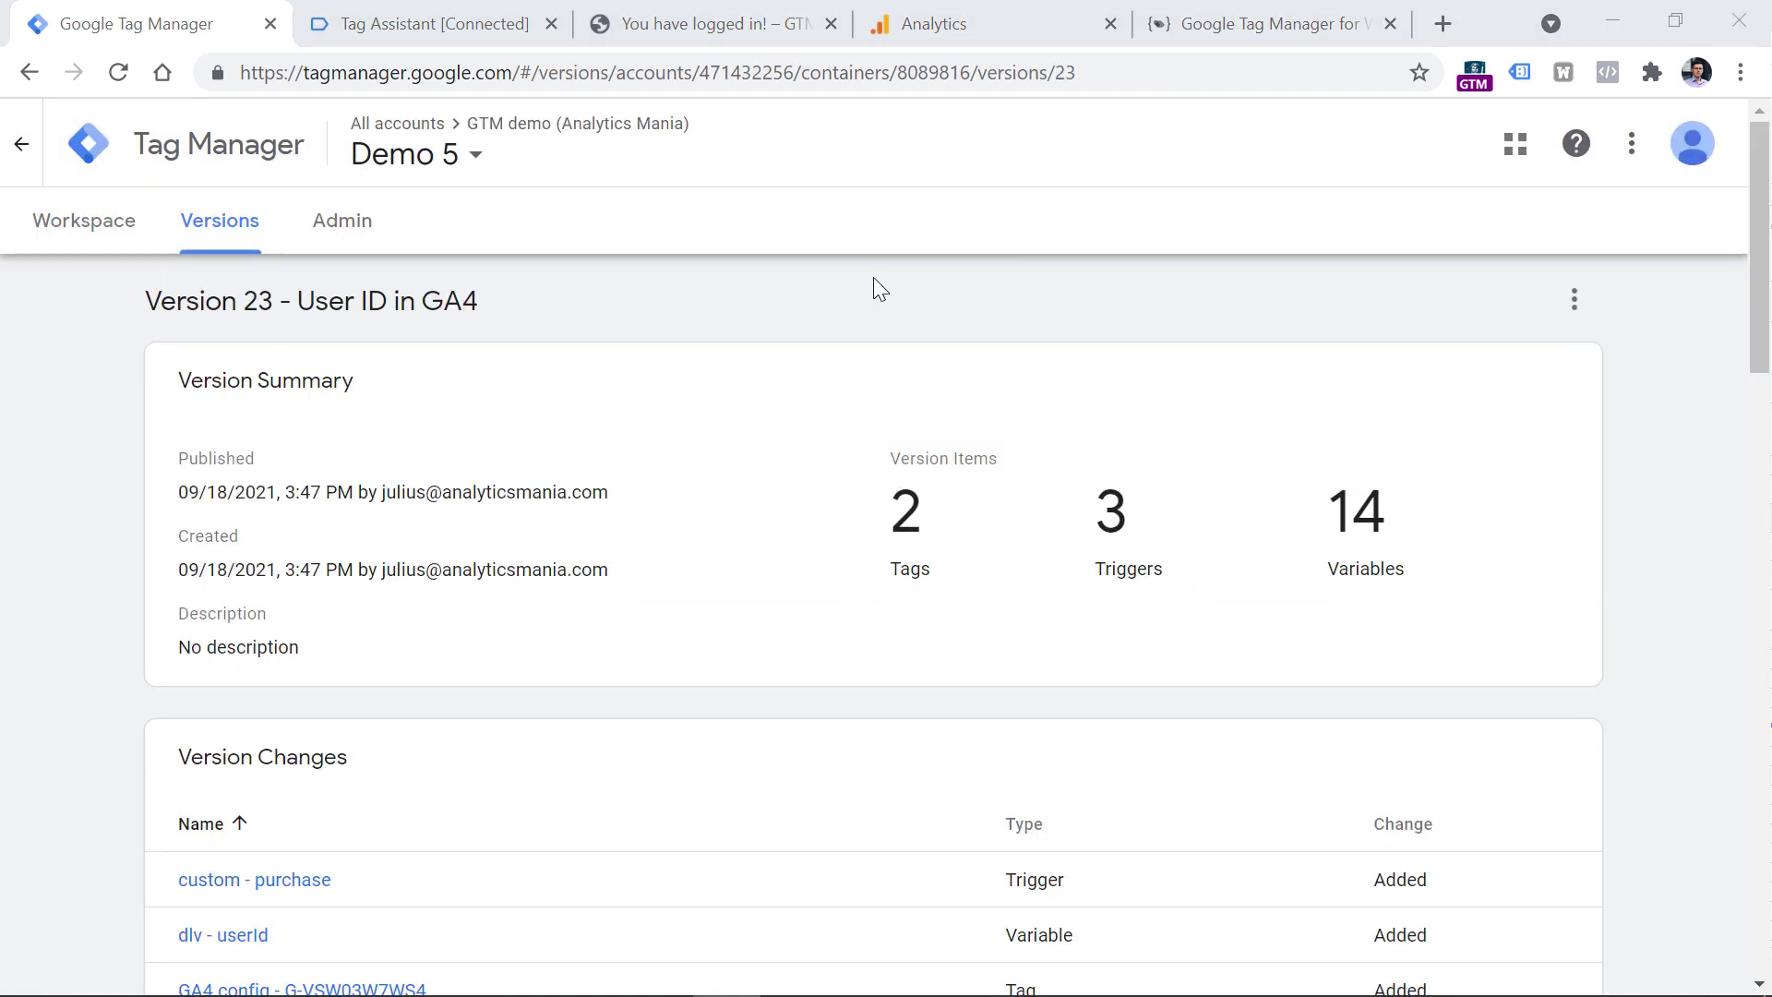
Add a comparison to the Events report for Signed in with user ID = yes
click(1002, 30)
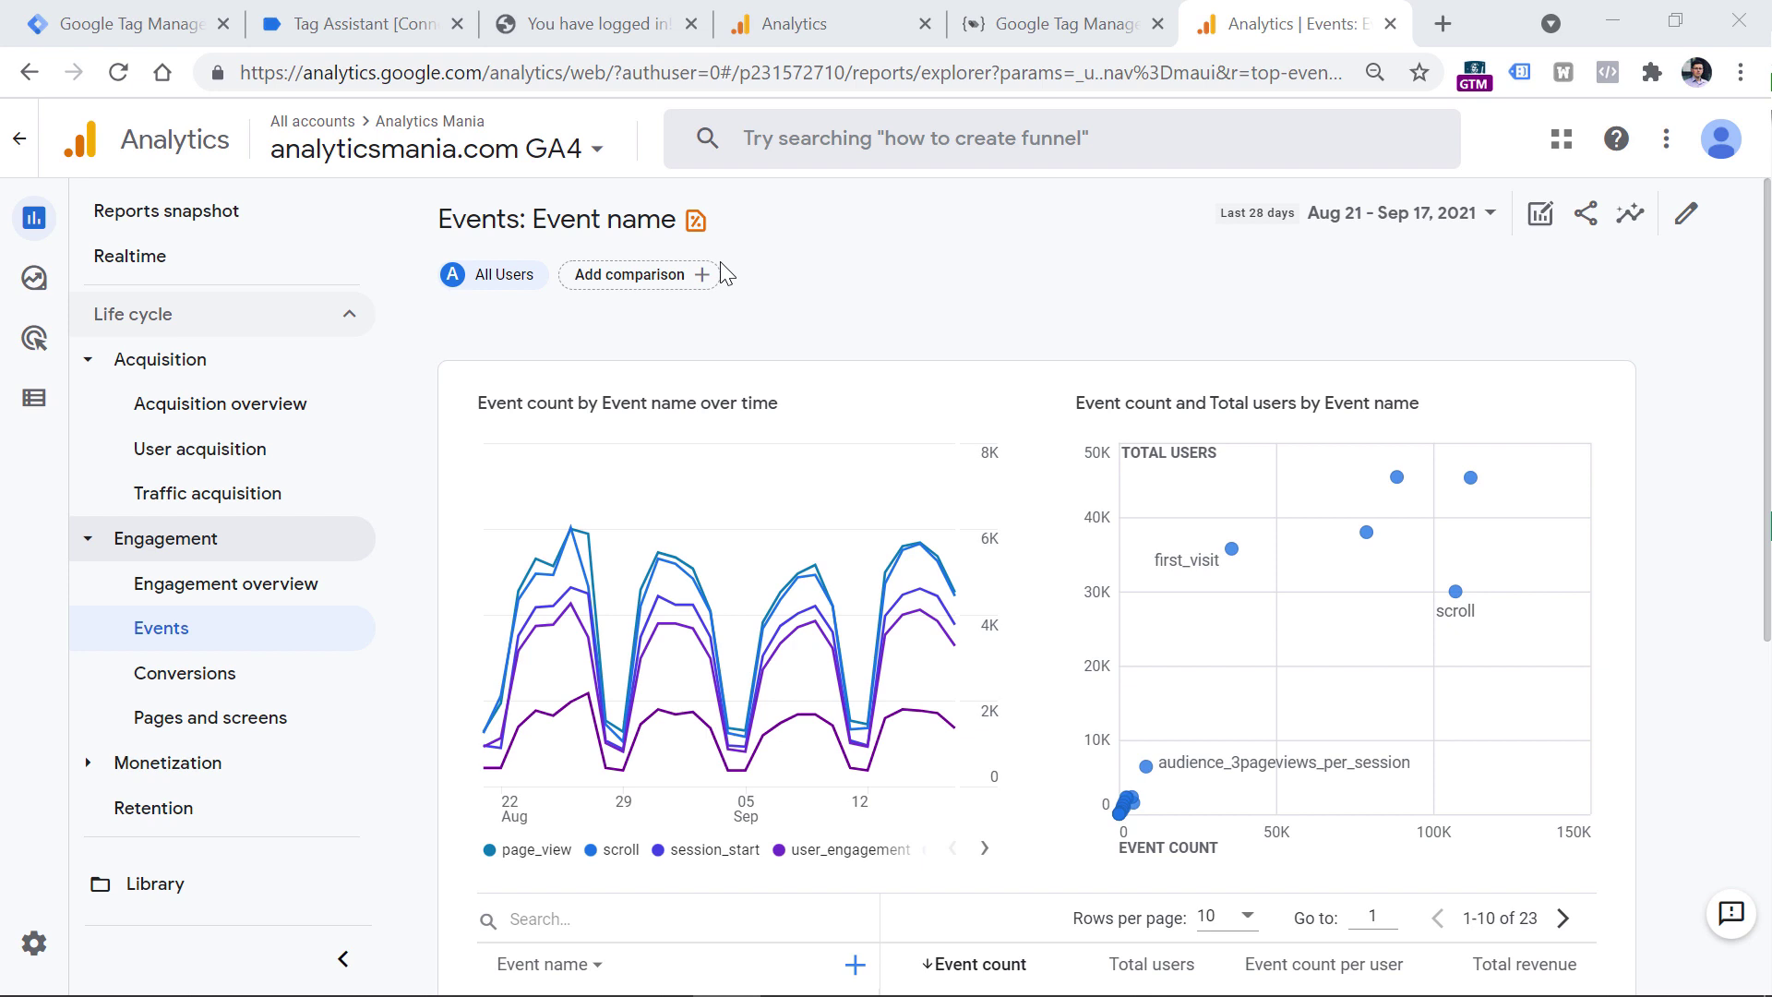
mouse_move(95, 230)
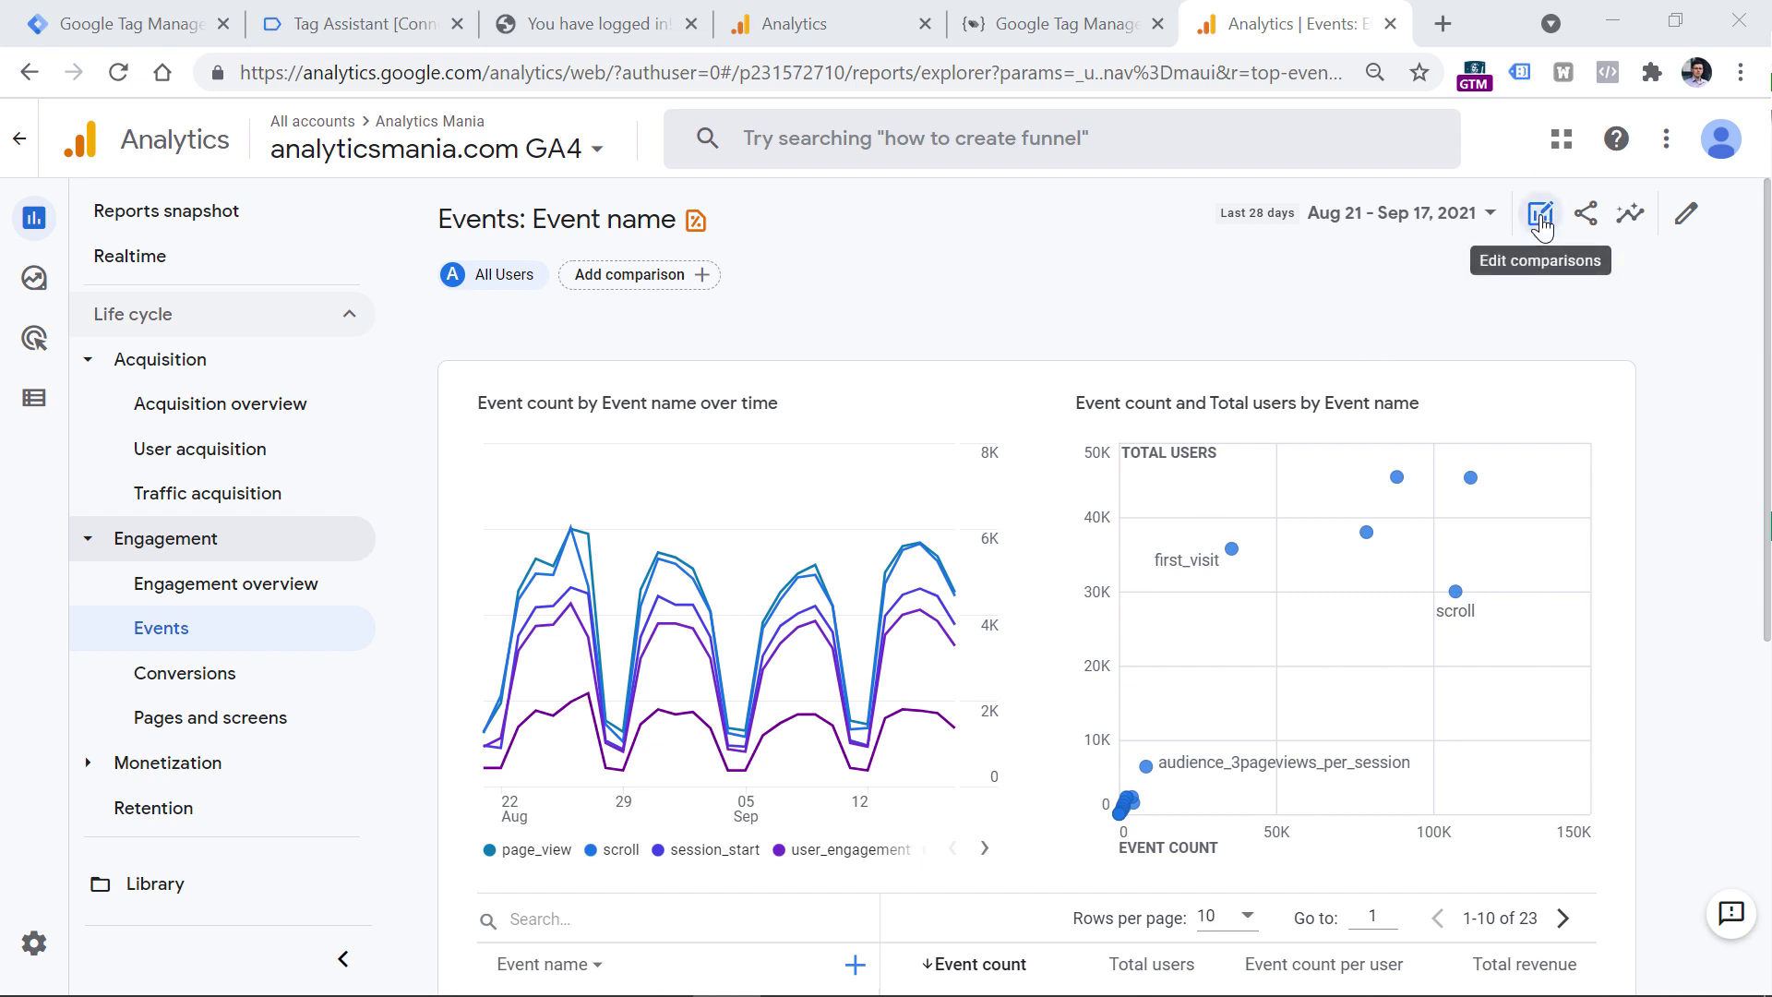
click(646, 277)
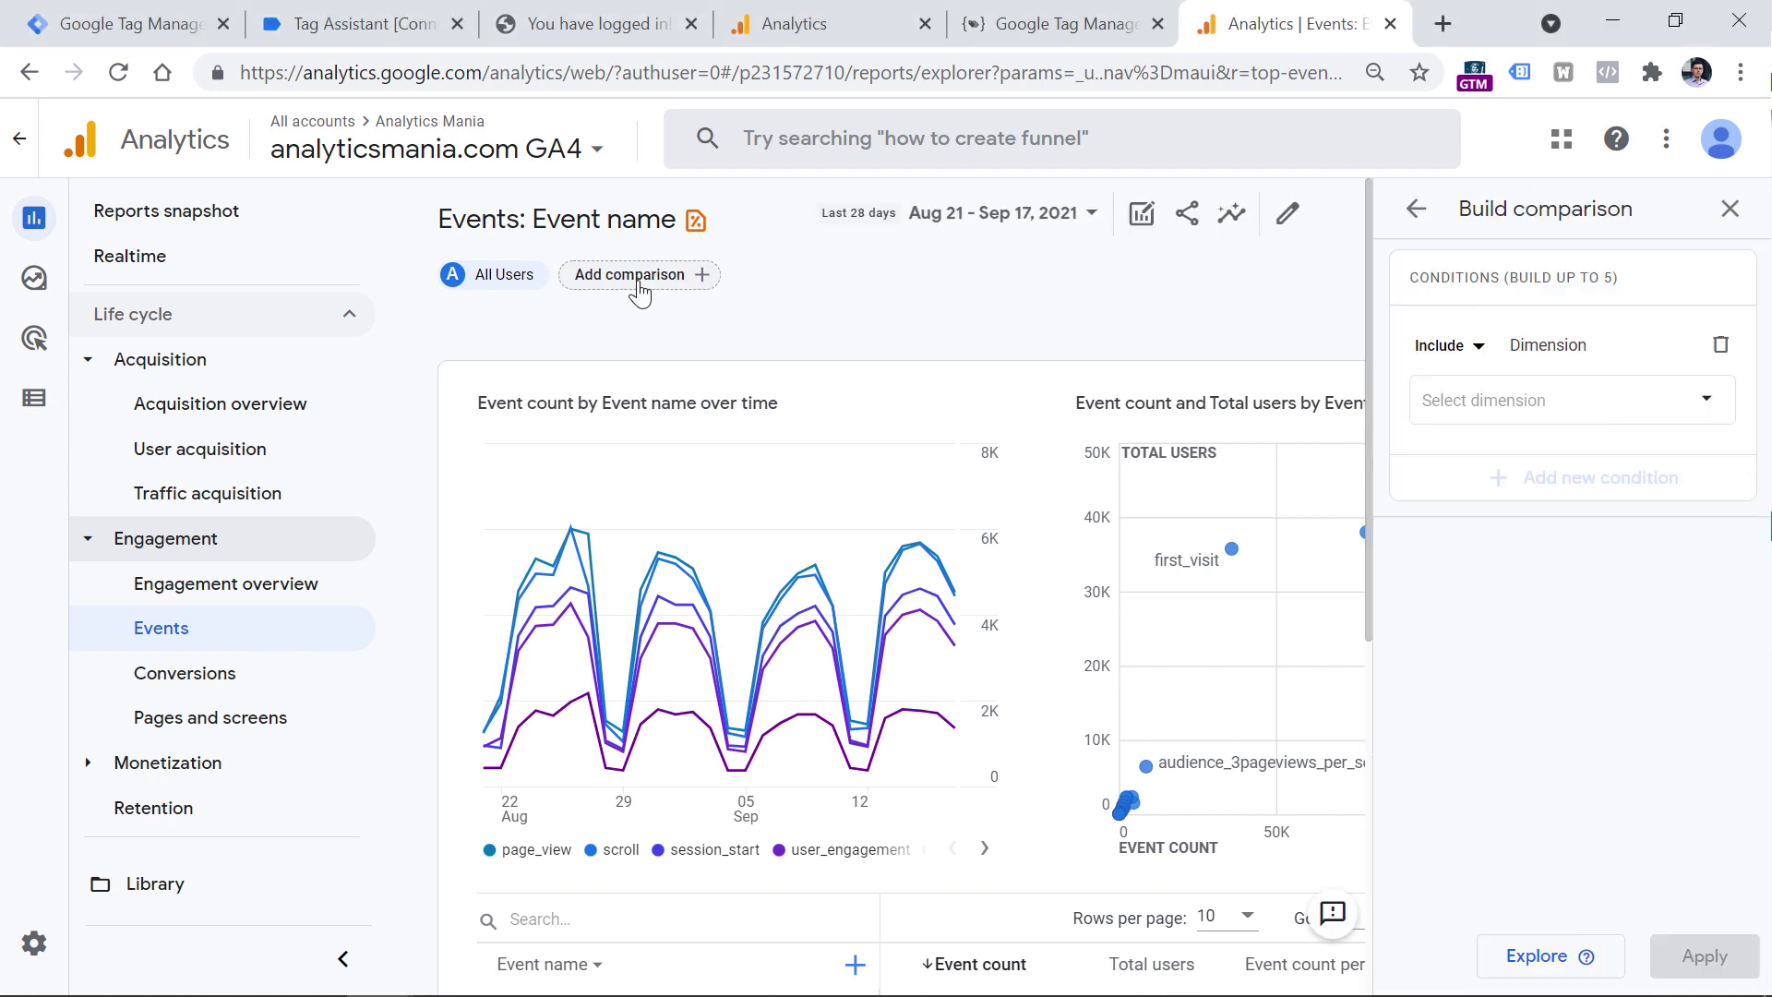
click(1582, 406)
text(user)
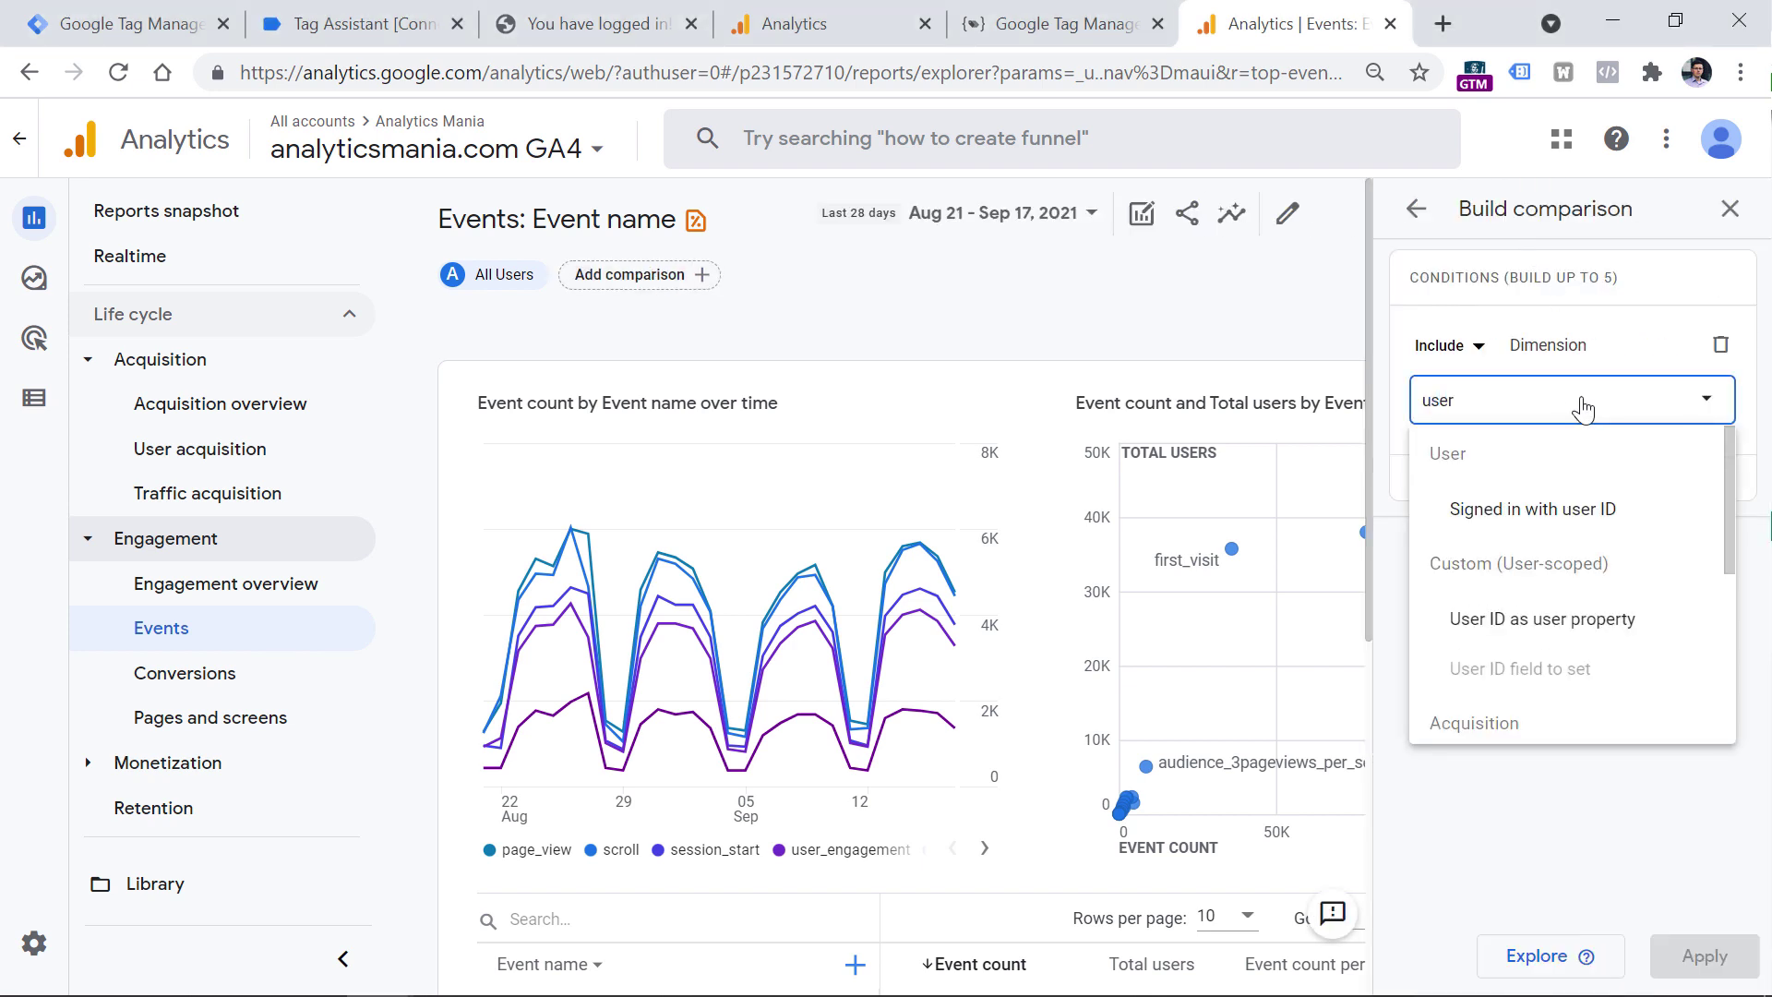
click(1564, 510)
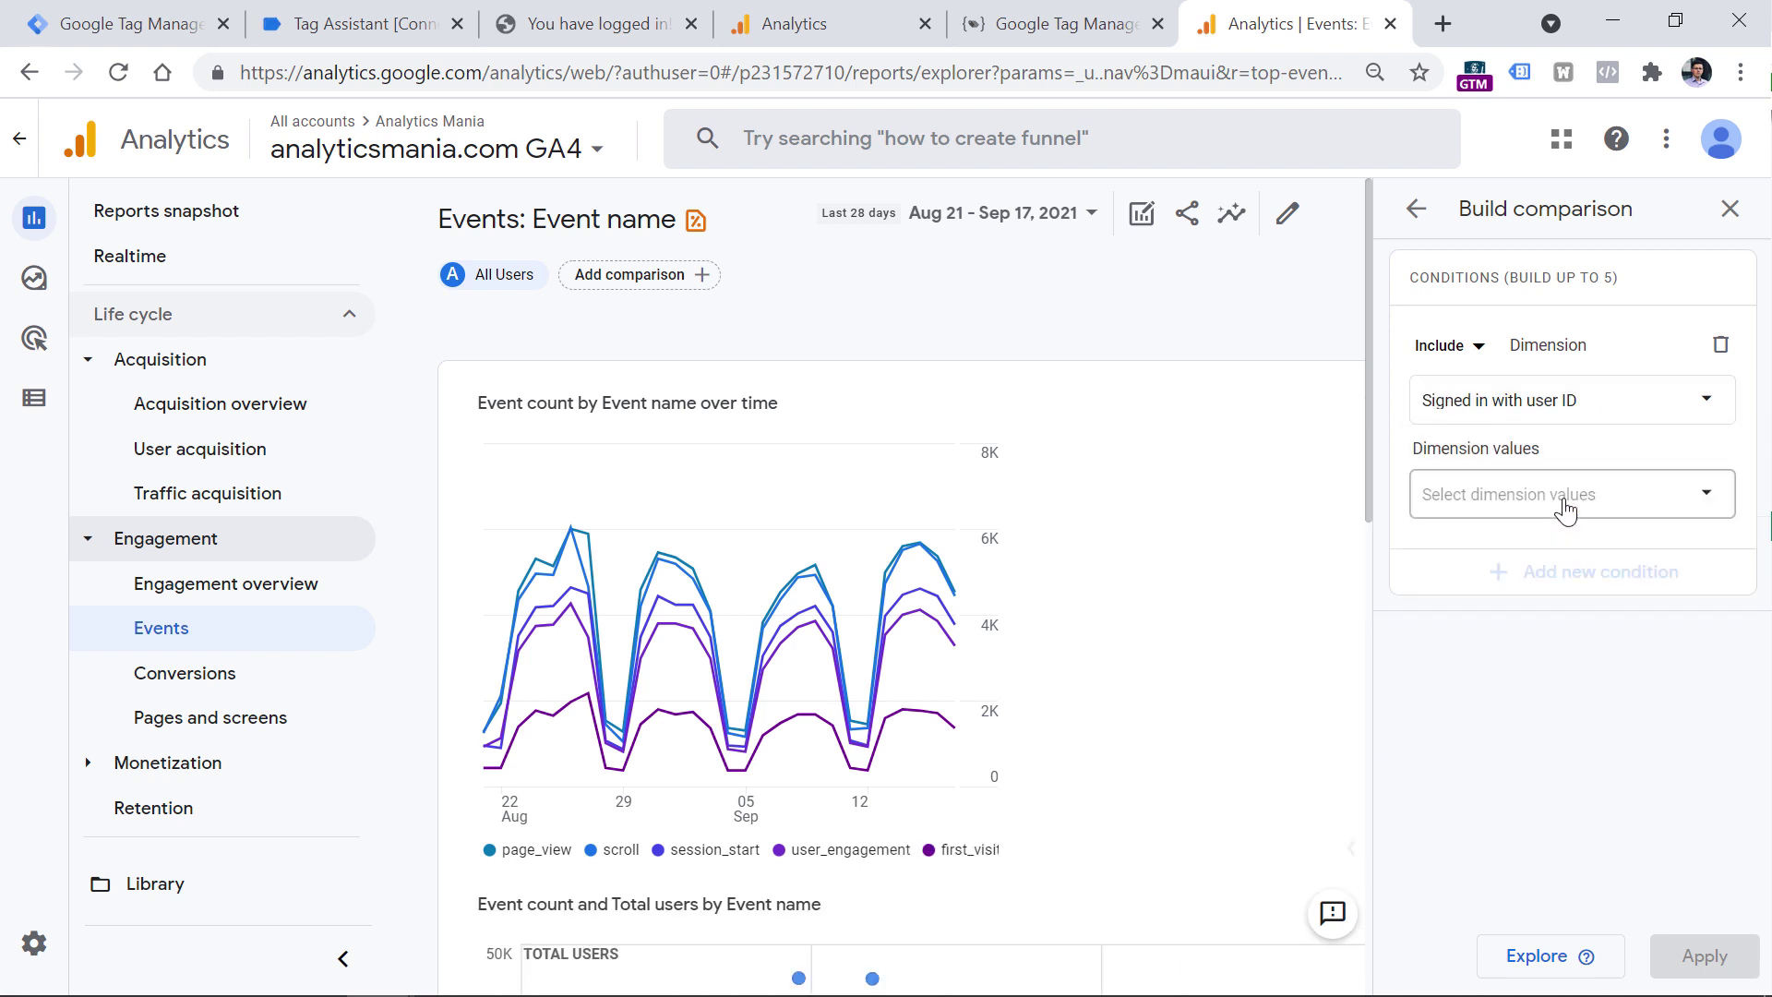
click(1569, 499)
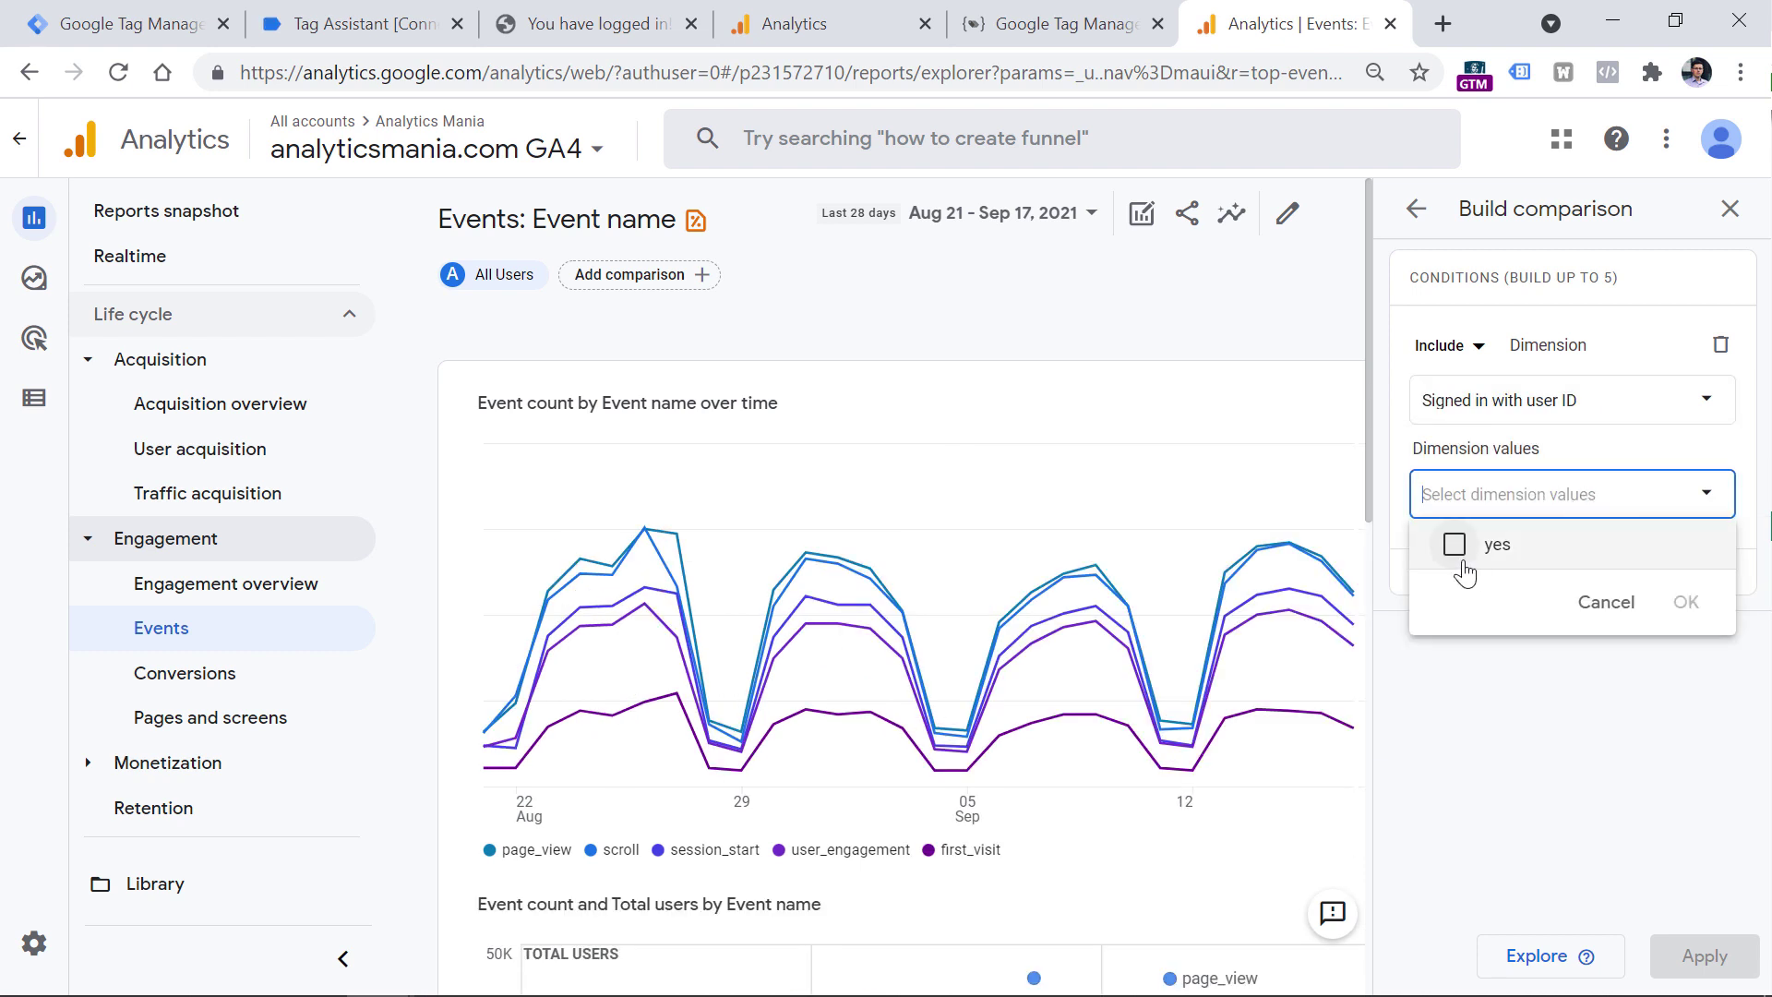
click(1456, 549)
click(1685, 604)
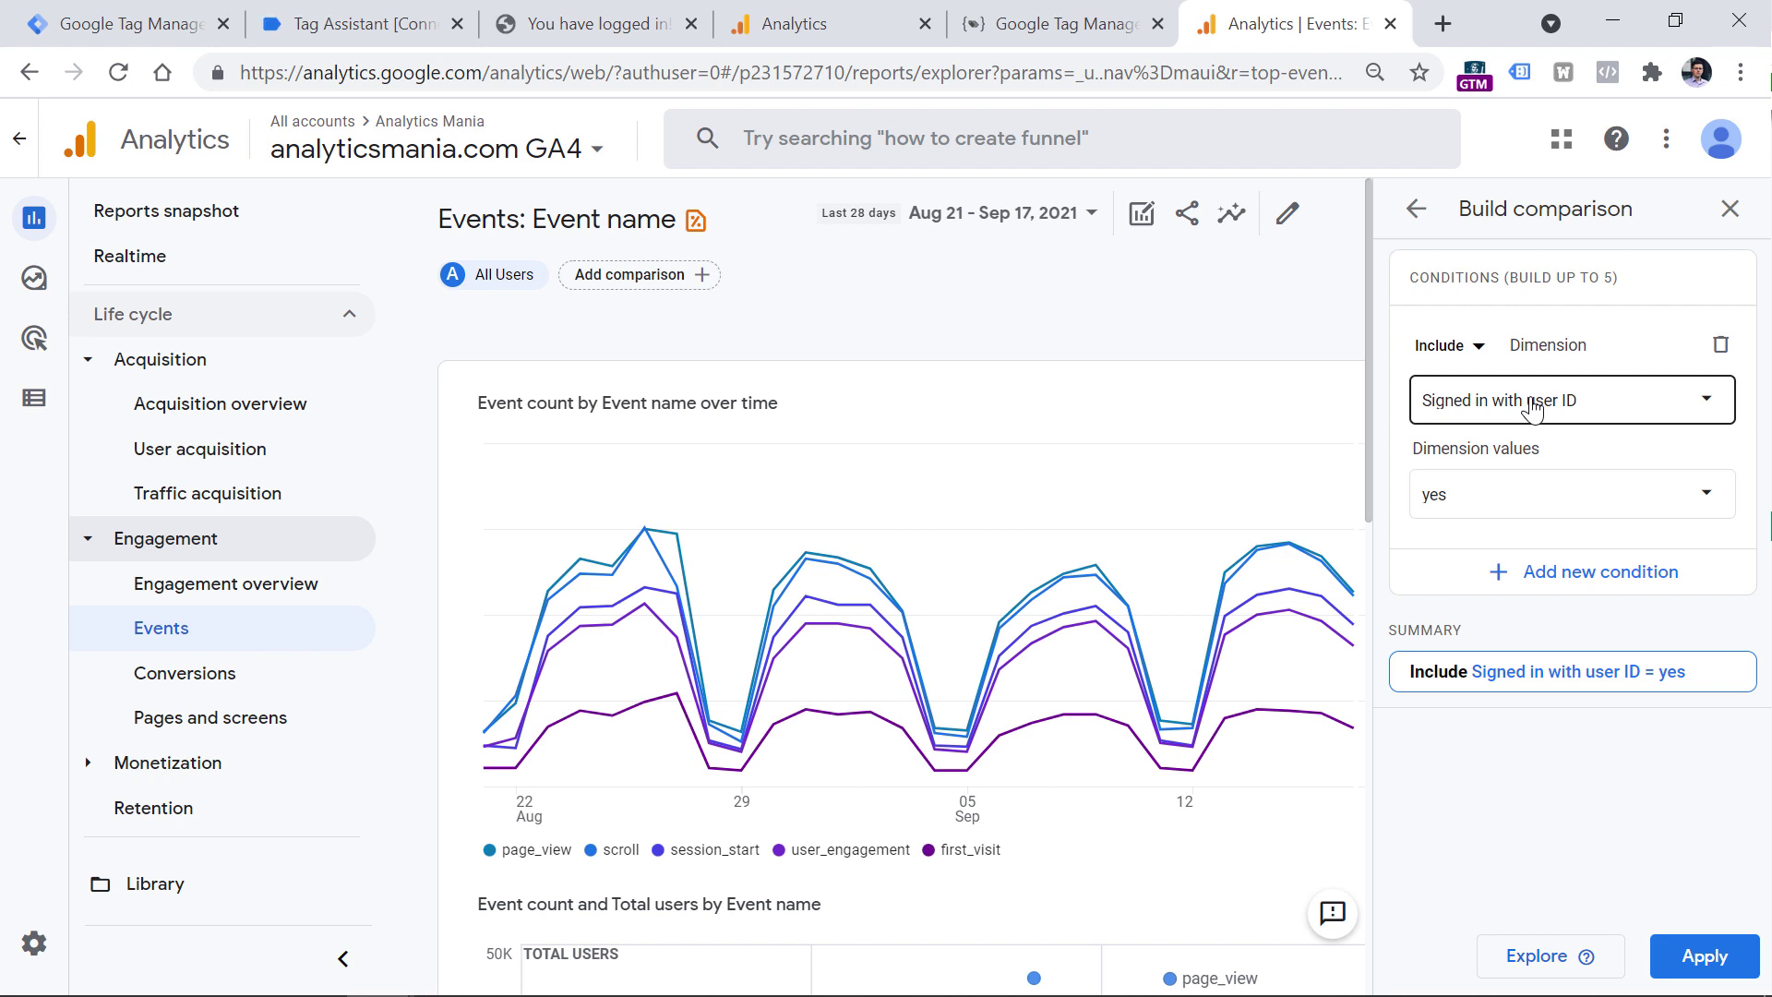
click(1708, 958)
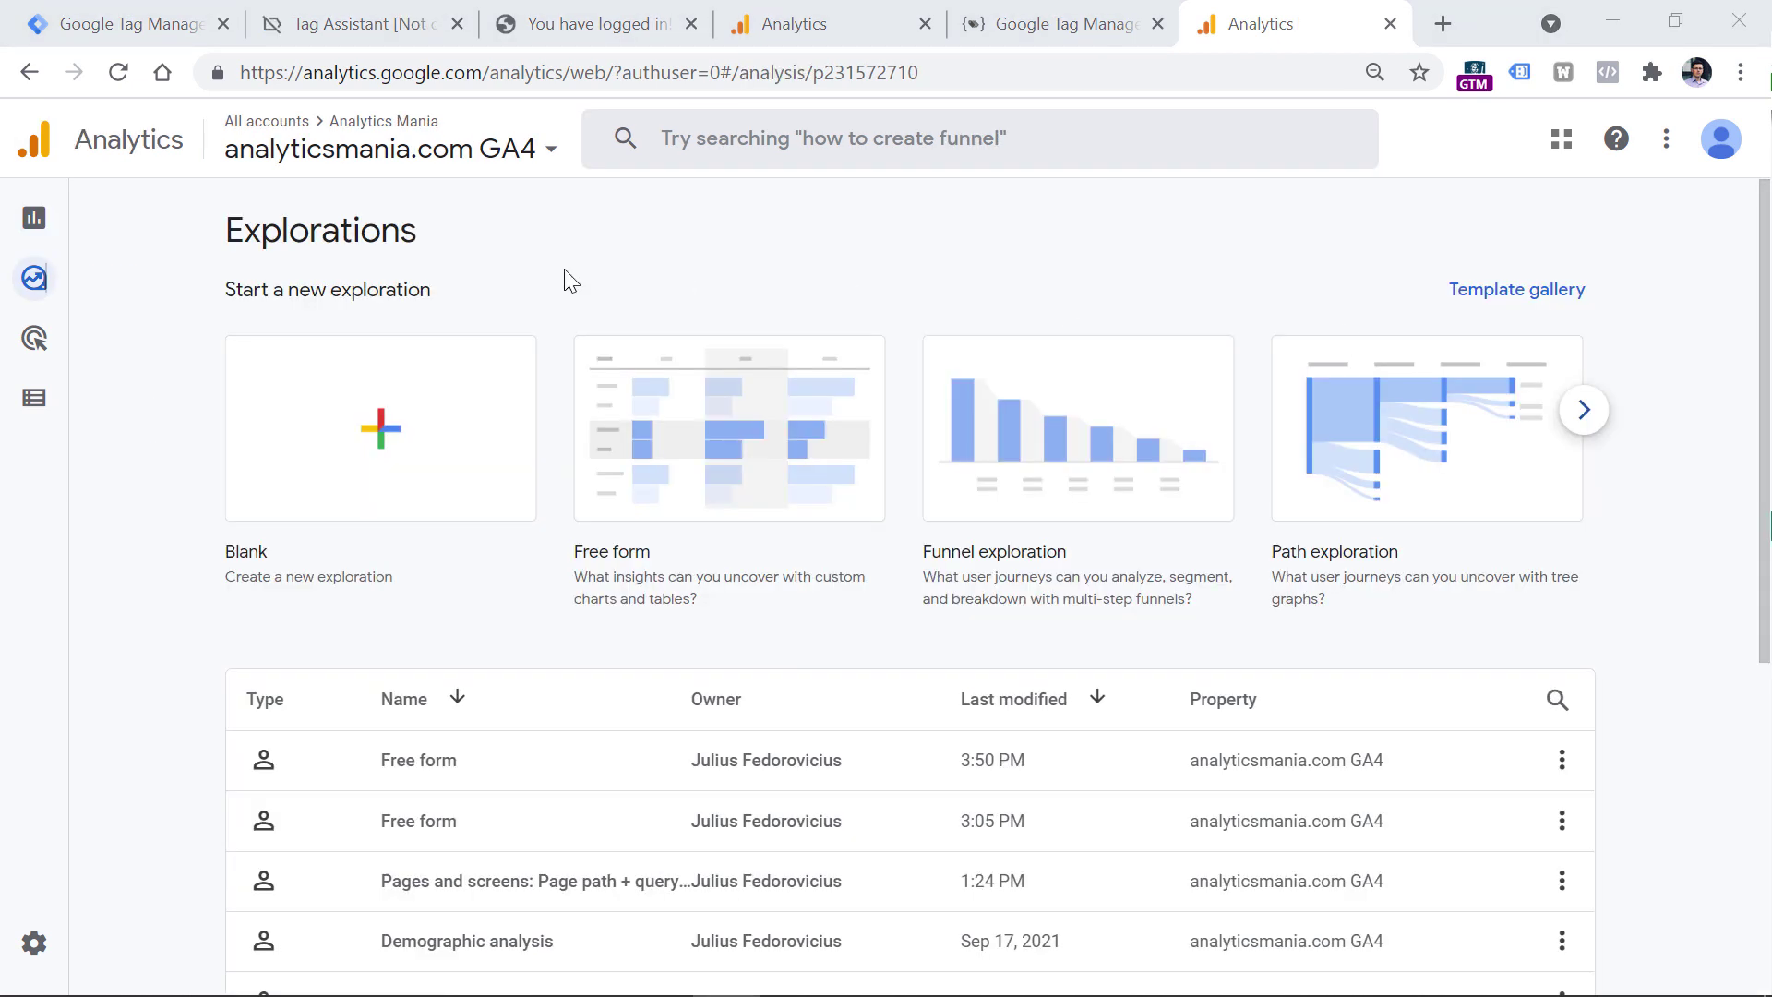
Page through the exploration templates and start a new User explorer exploration
mouse_move(71, 293)
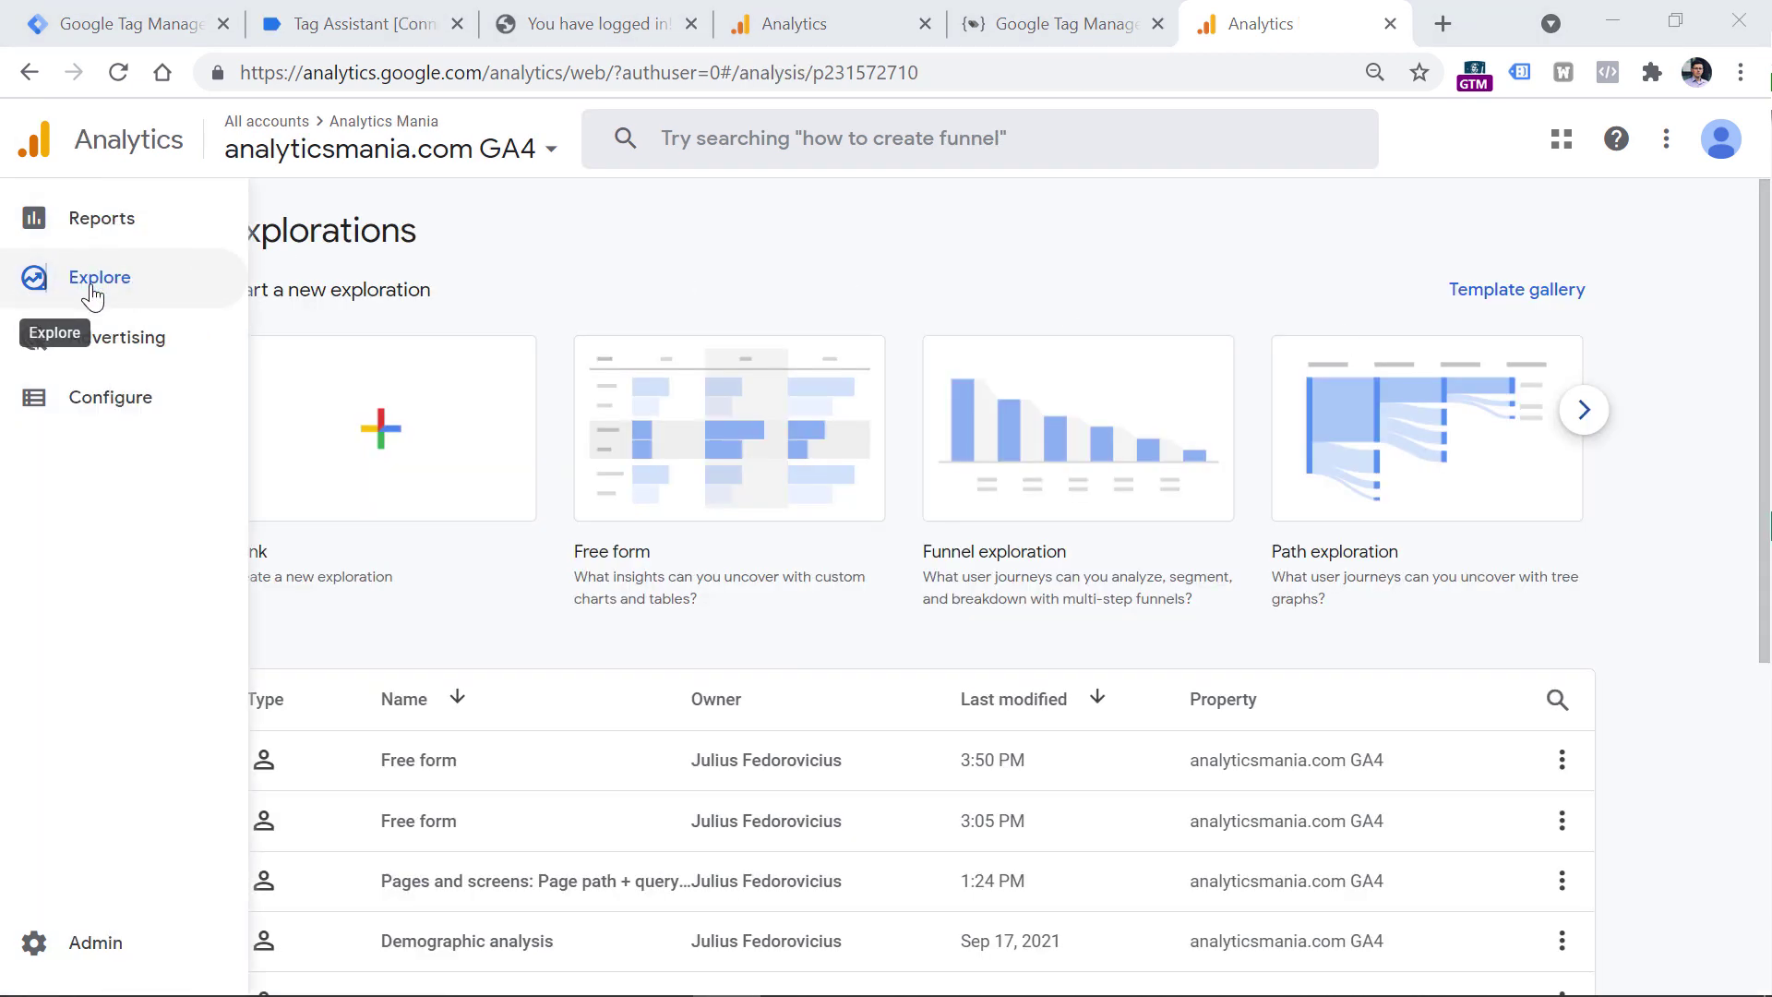
click(1591, 420)
click(1593, 425)
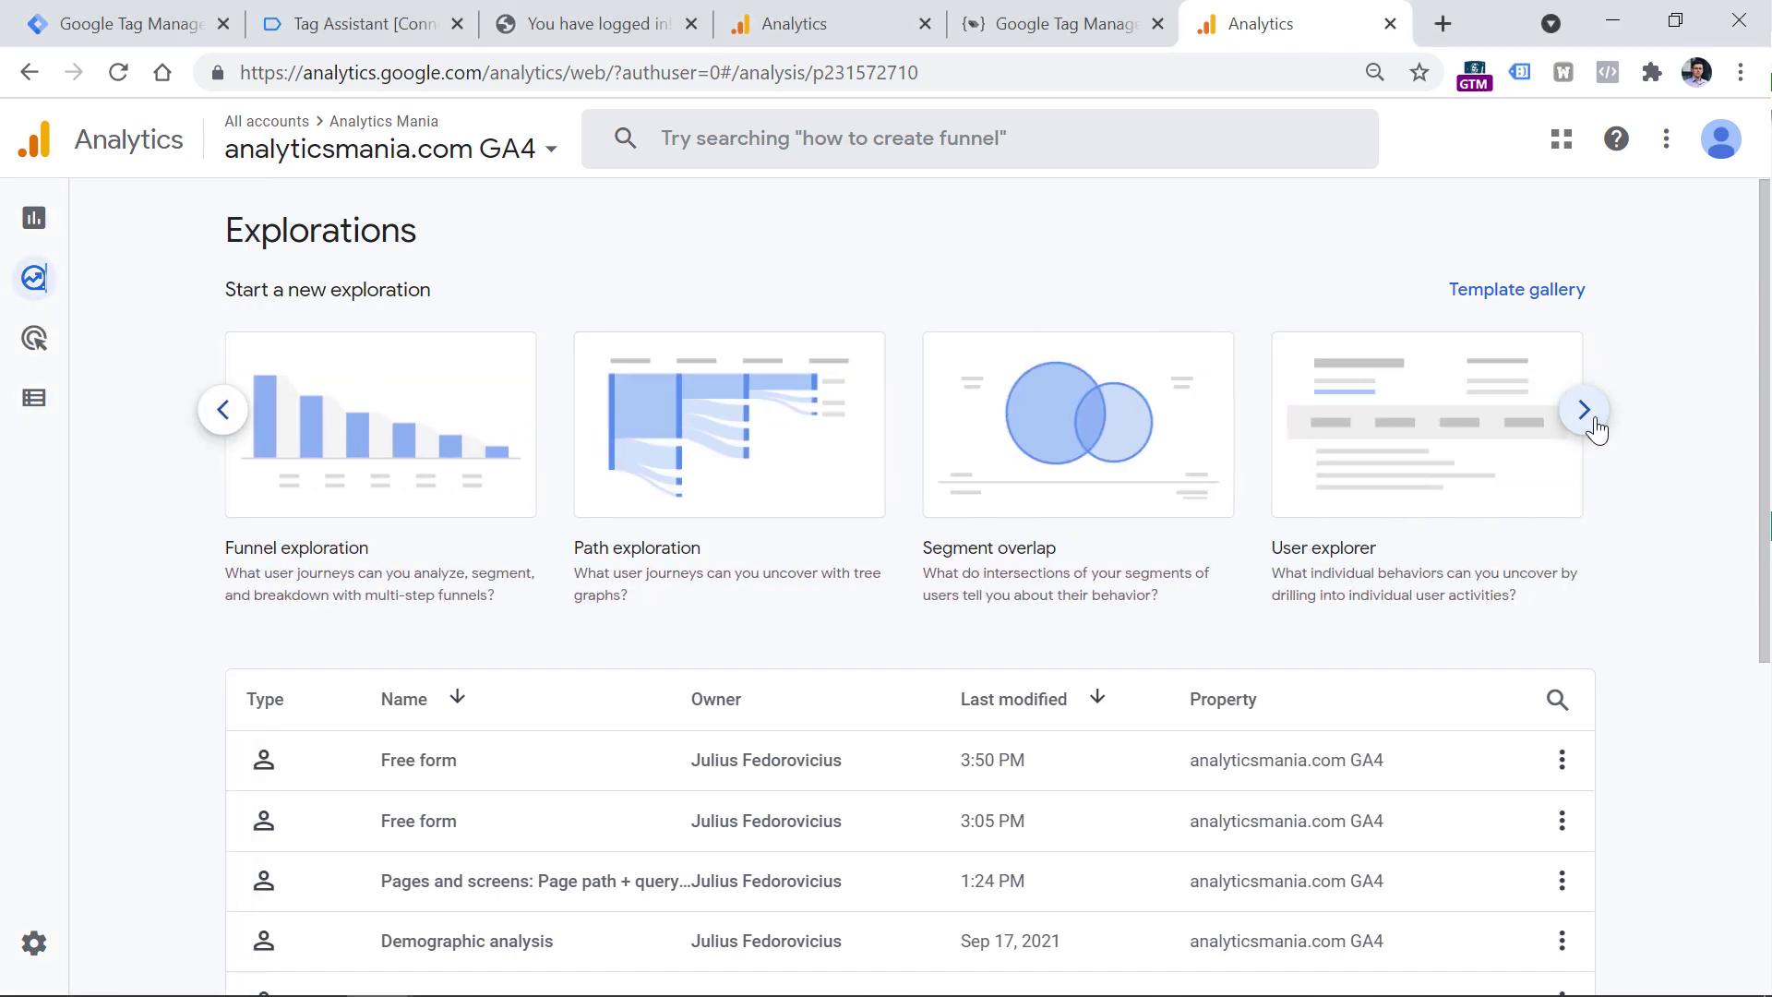
click(1588, 420)
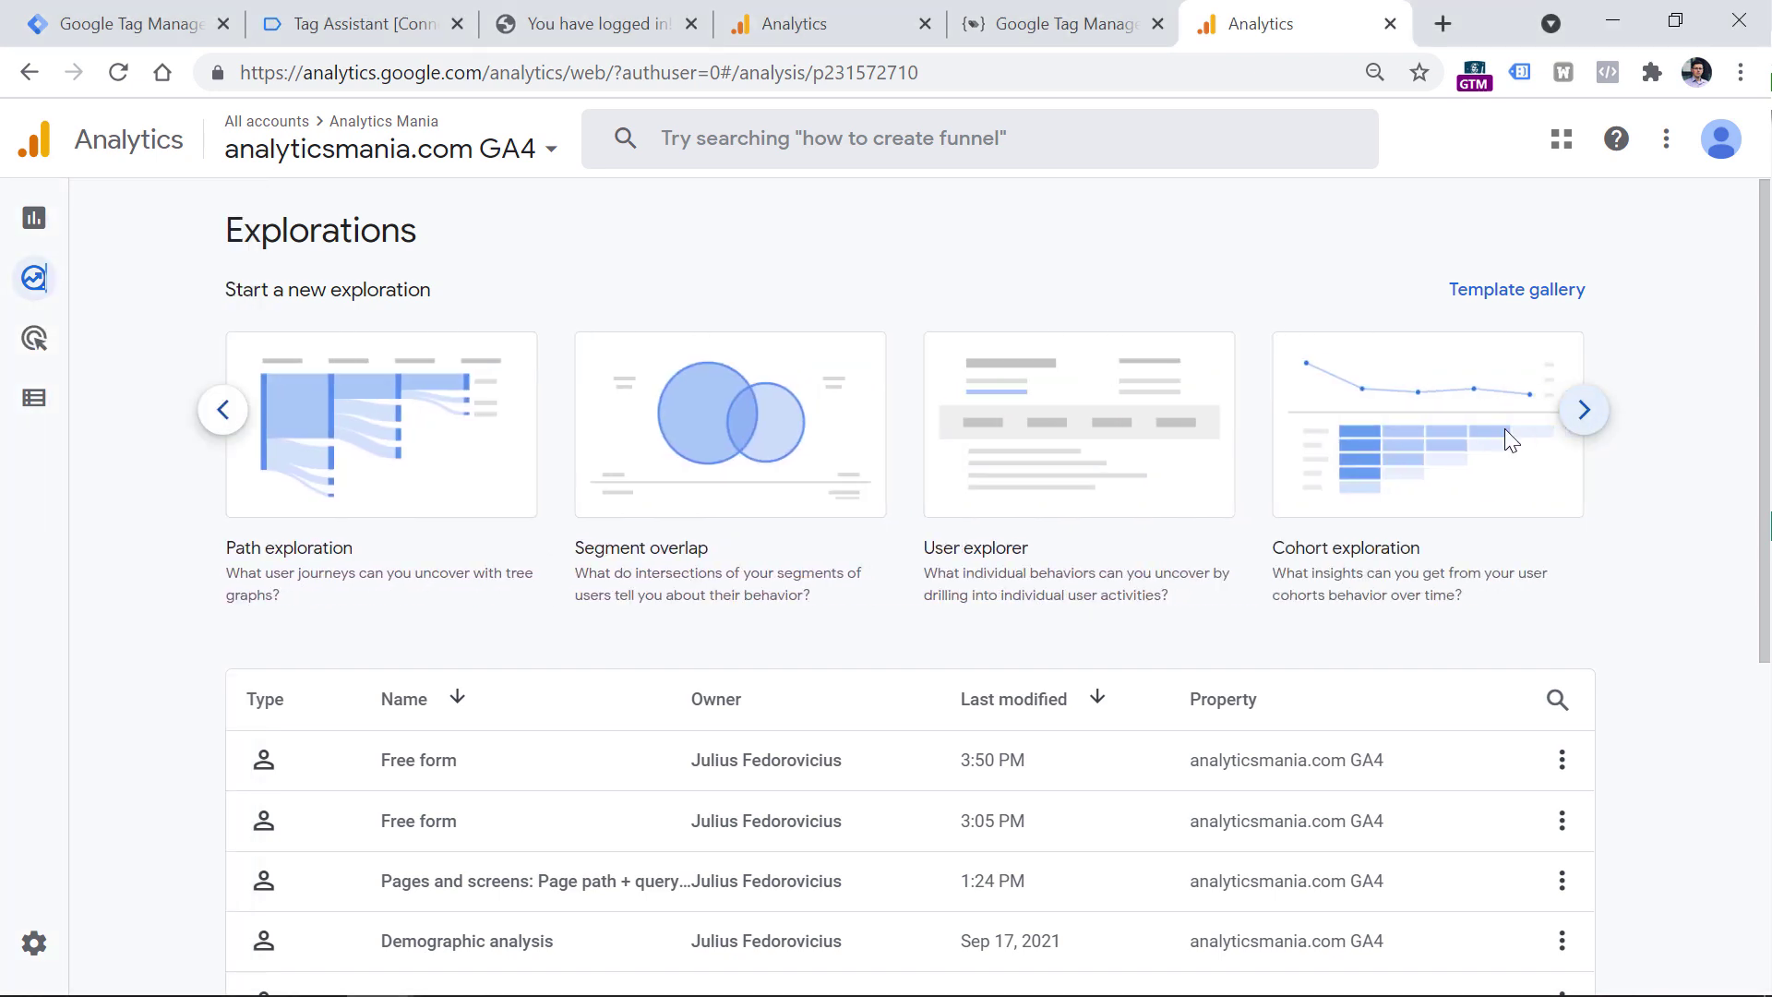
click(1078, 422)
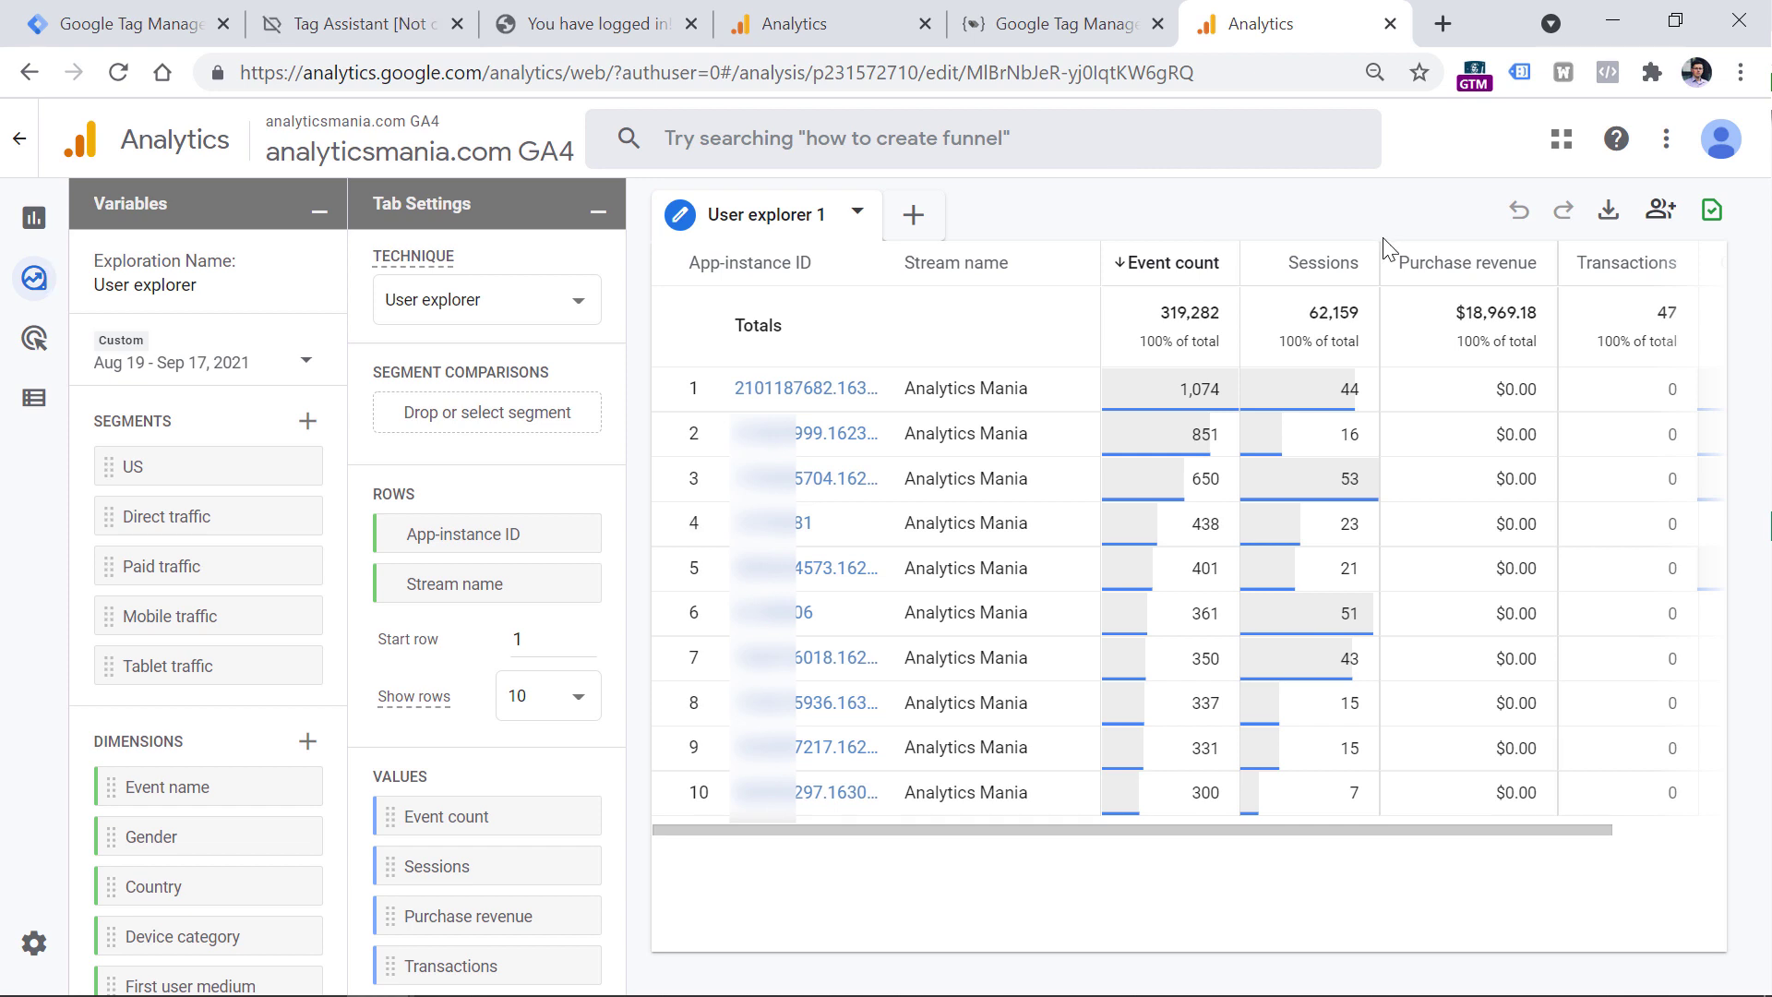
Add a Free form tab with the Event count metric, then search dimensions for 'user id'
click(923, 229)
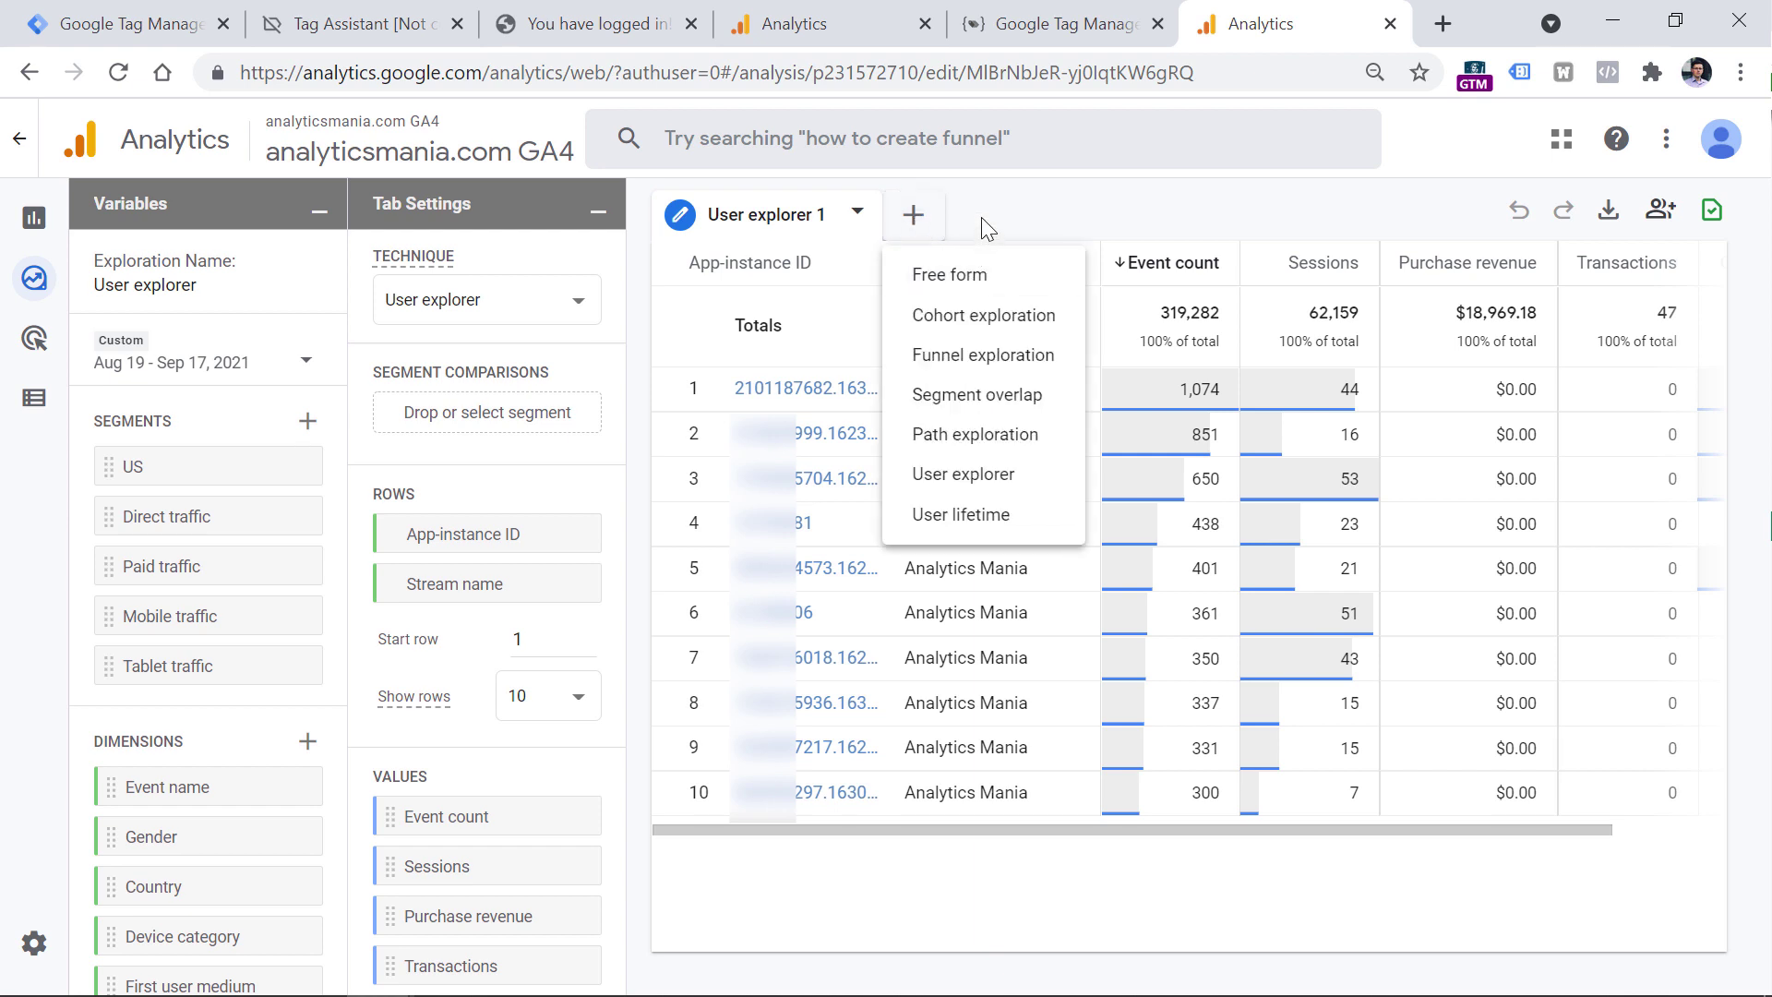
click(969, 274)
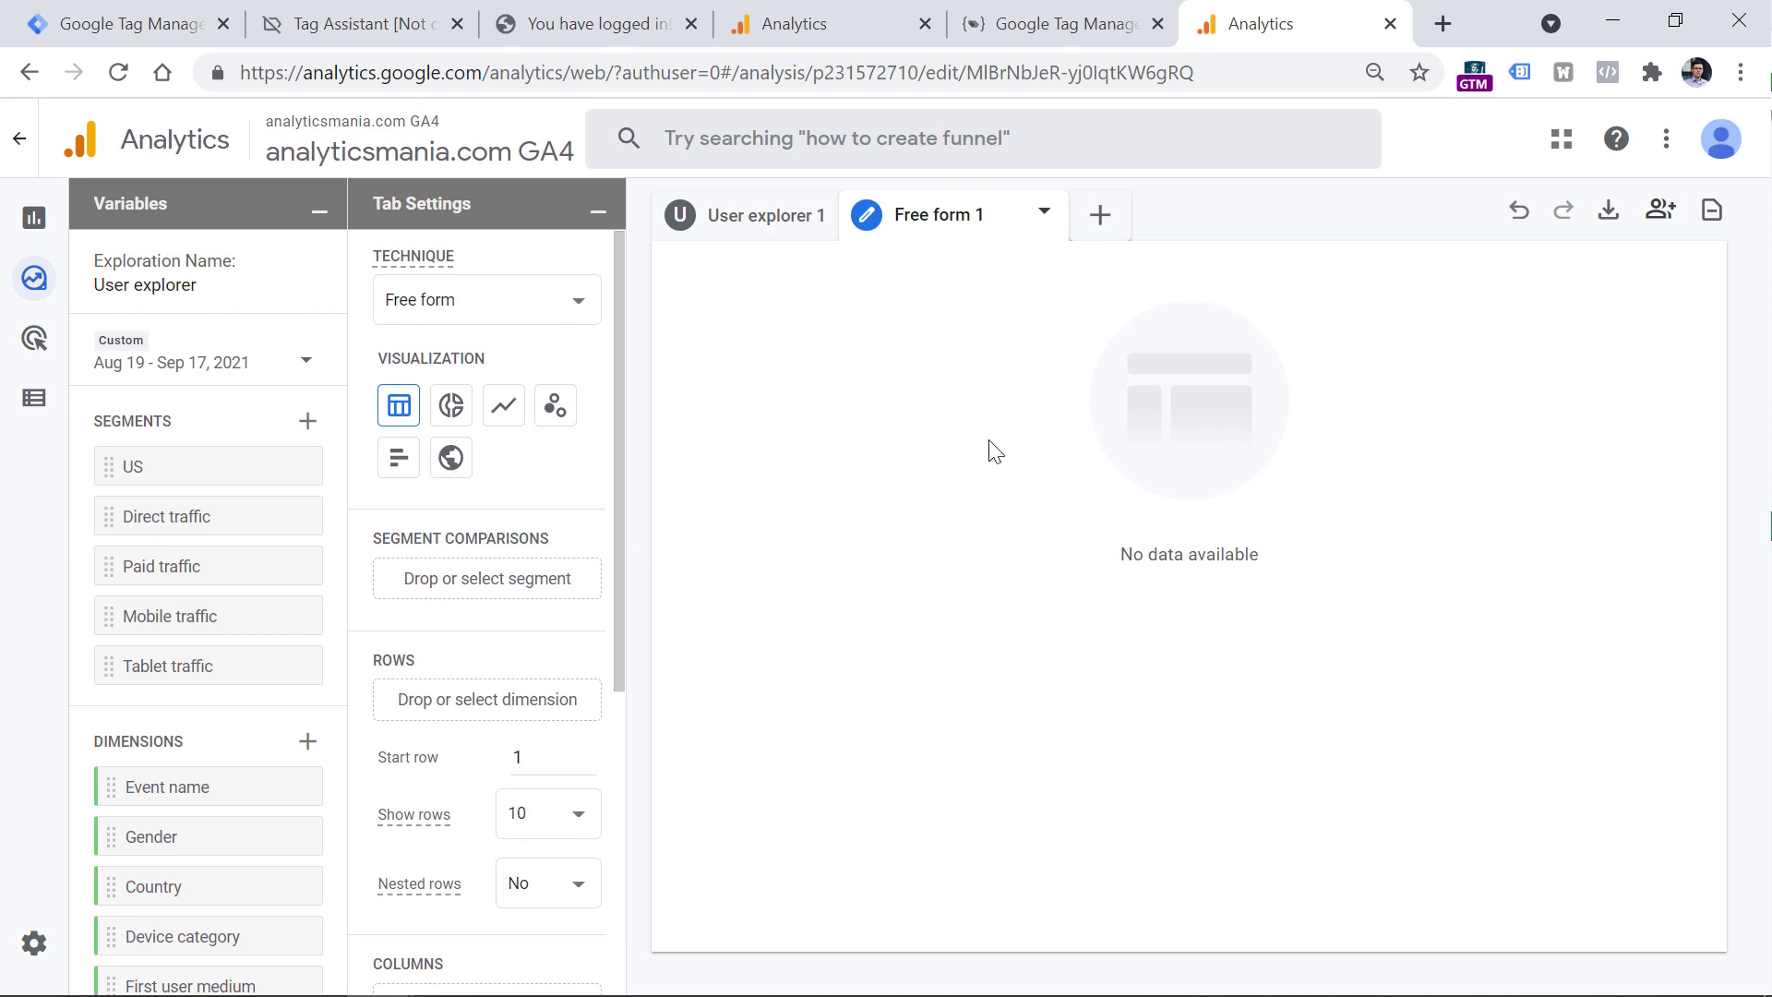
scroll(490, 557, down, 5)
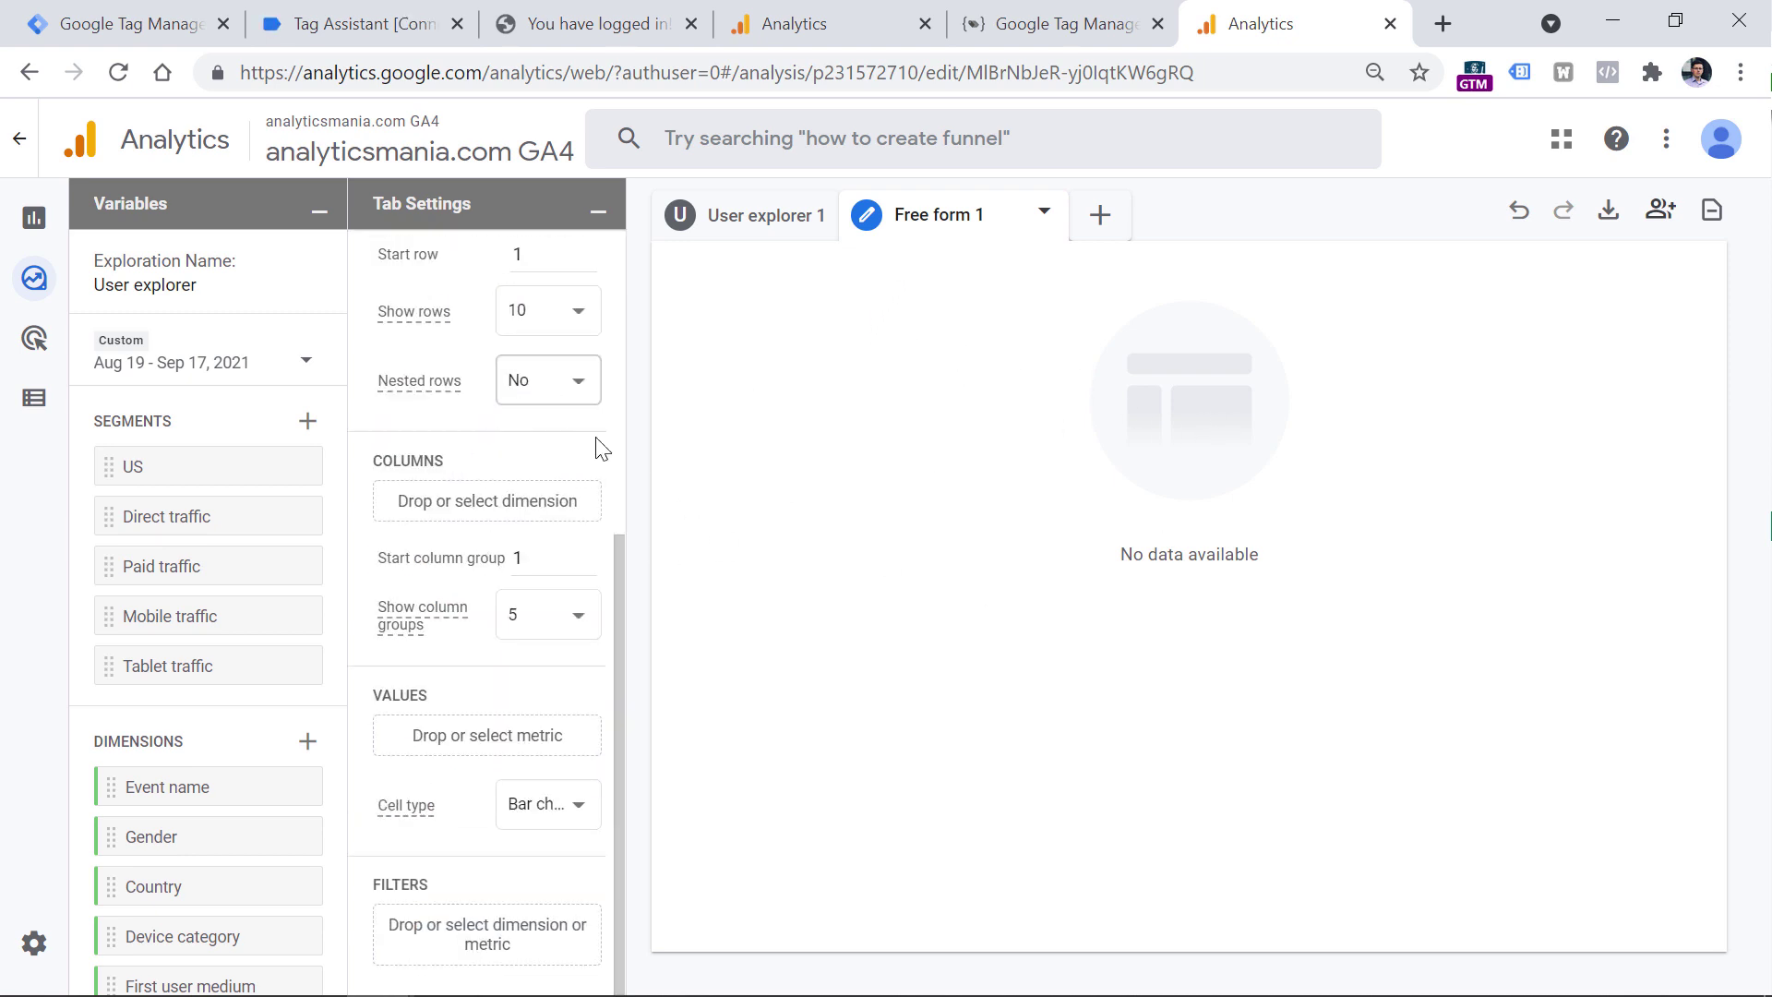
scroll(192, 536, down, 4)
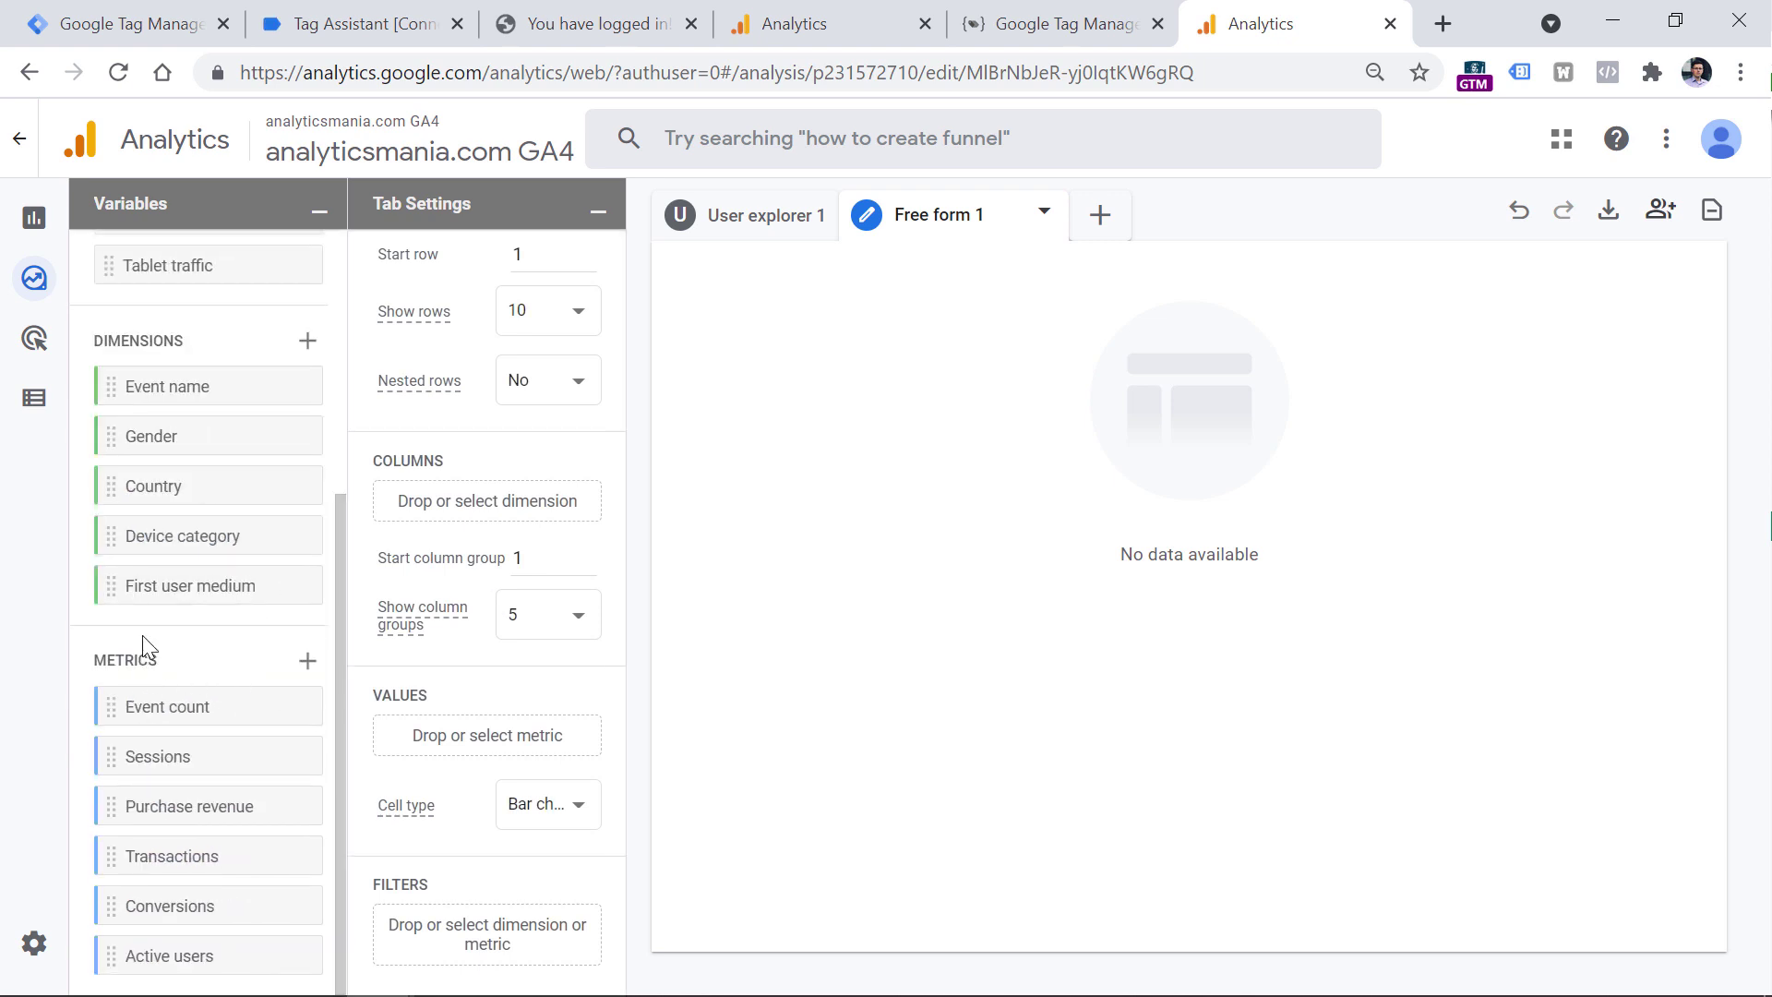
double_click(152, 711)
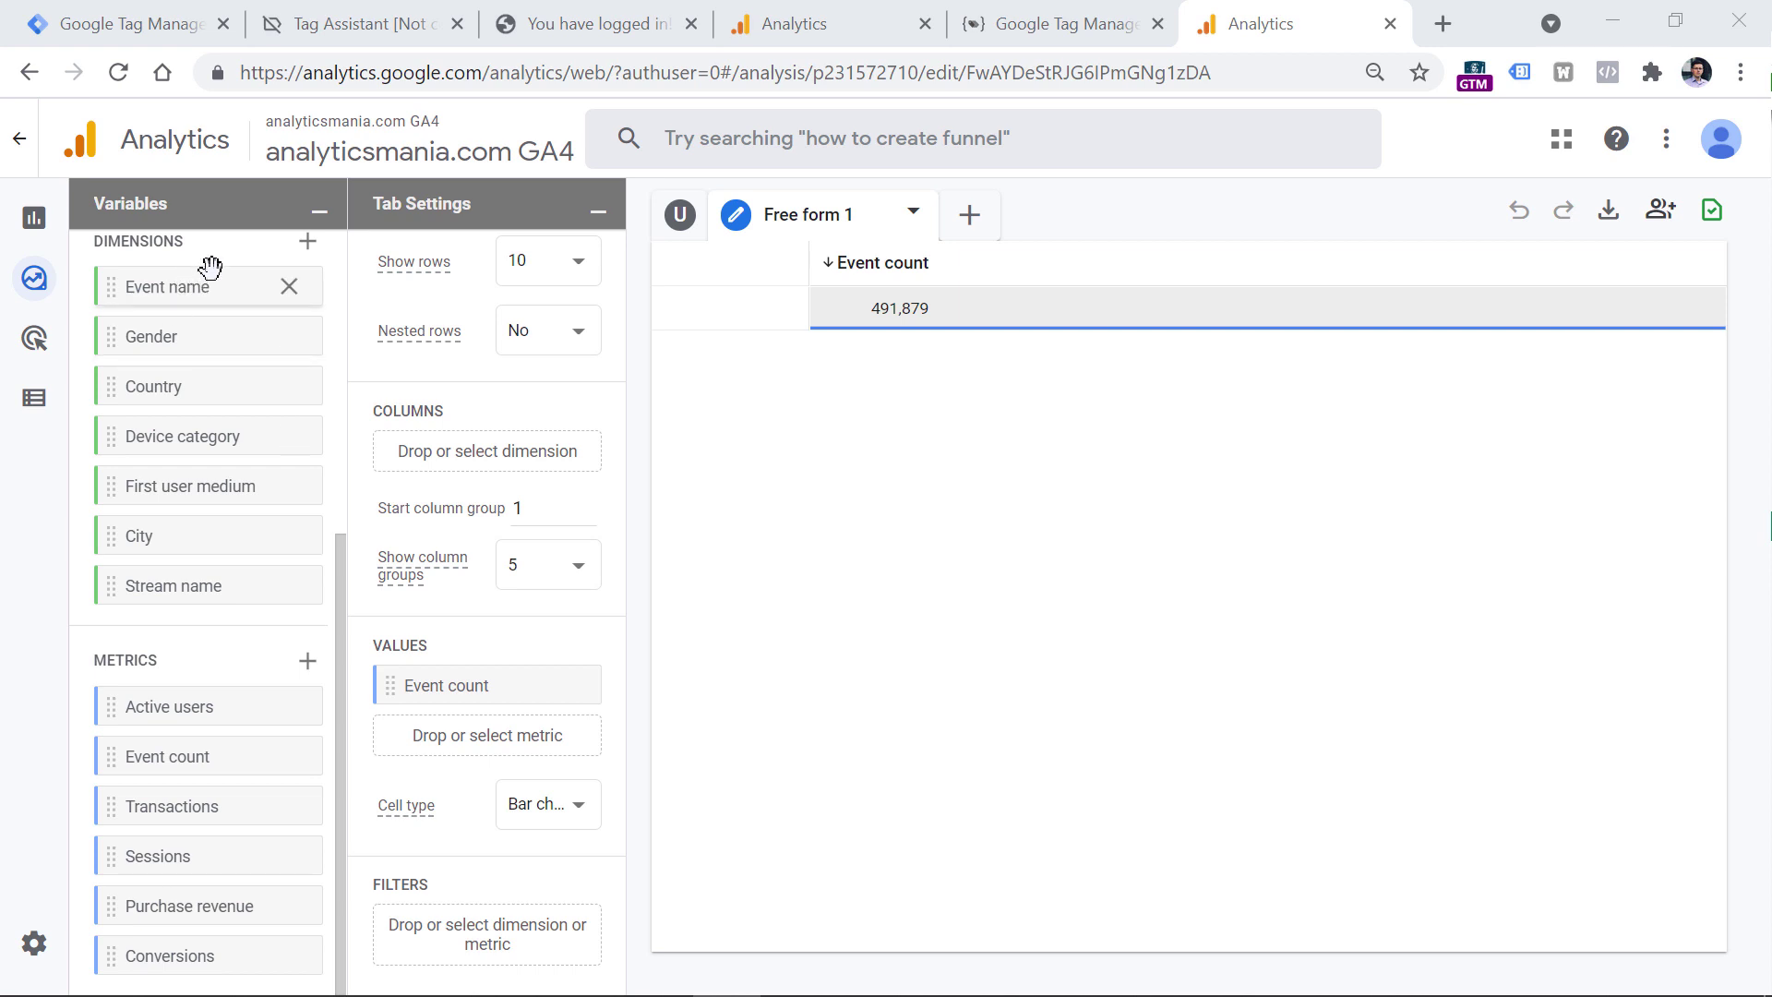
click(308, 241)
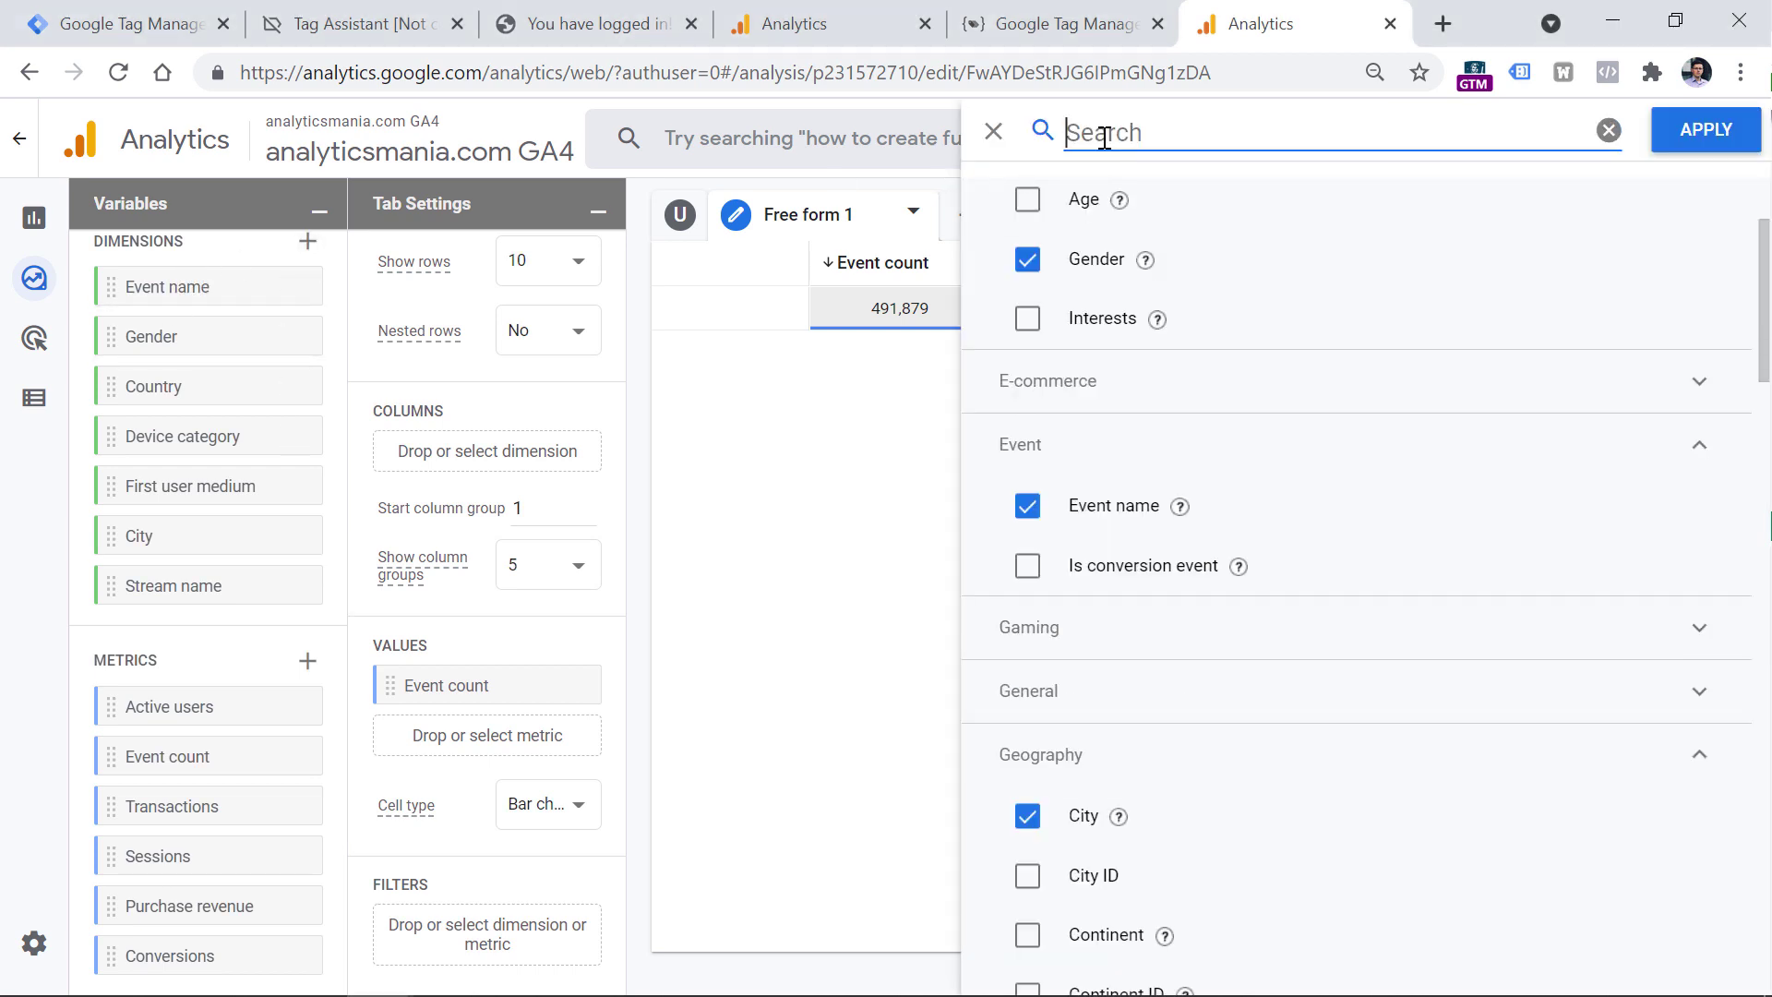
text(user id)
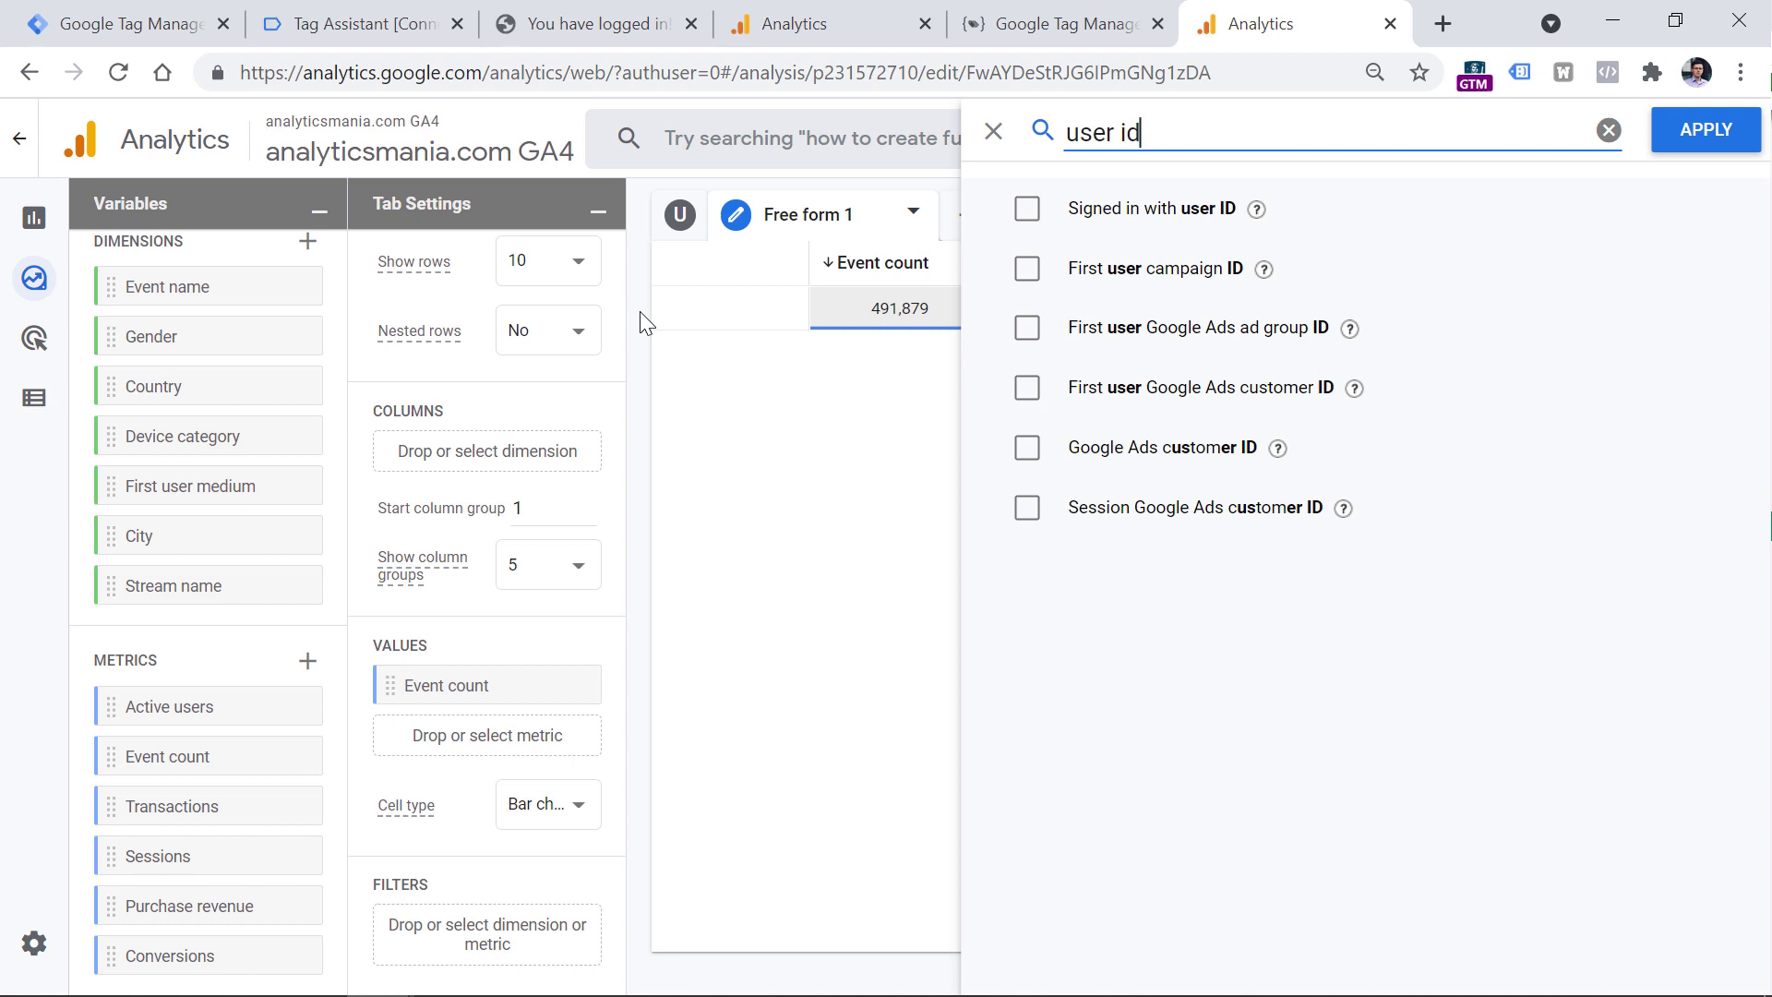
Open the GA4 config - G-VSW03W7WS4 tag for editing and expand its User Properties
click(129, 26)
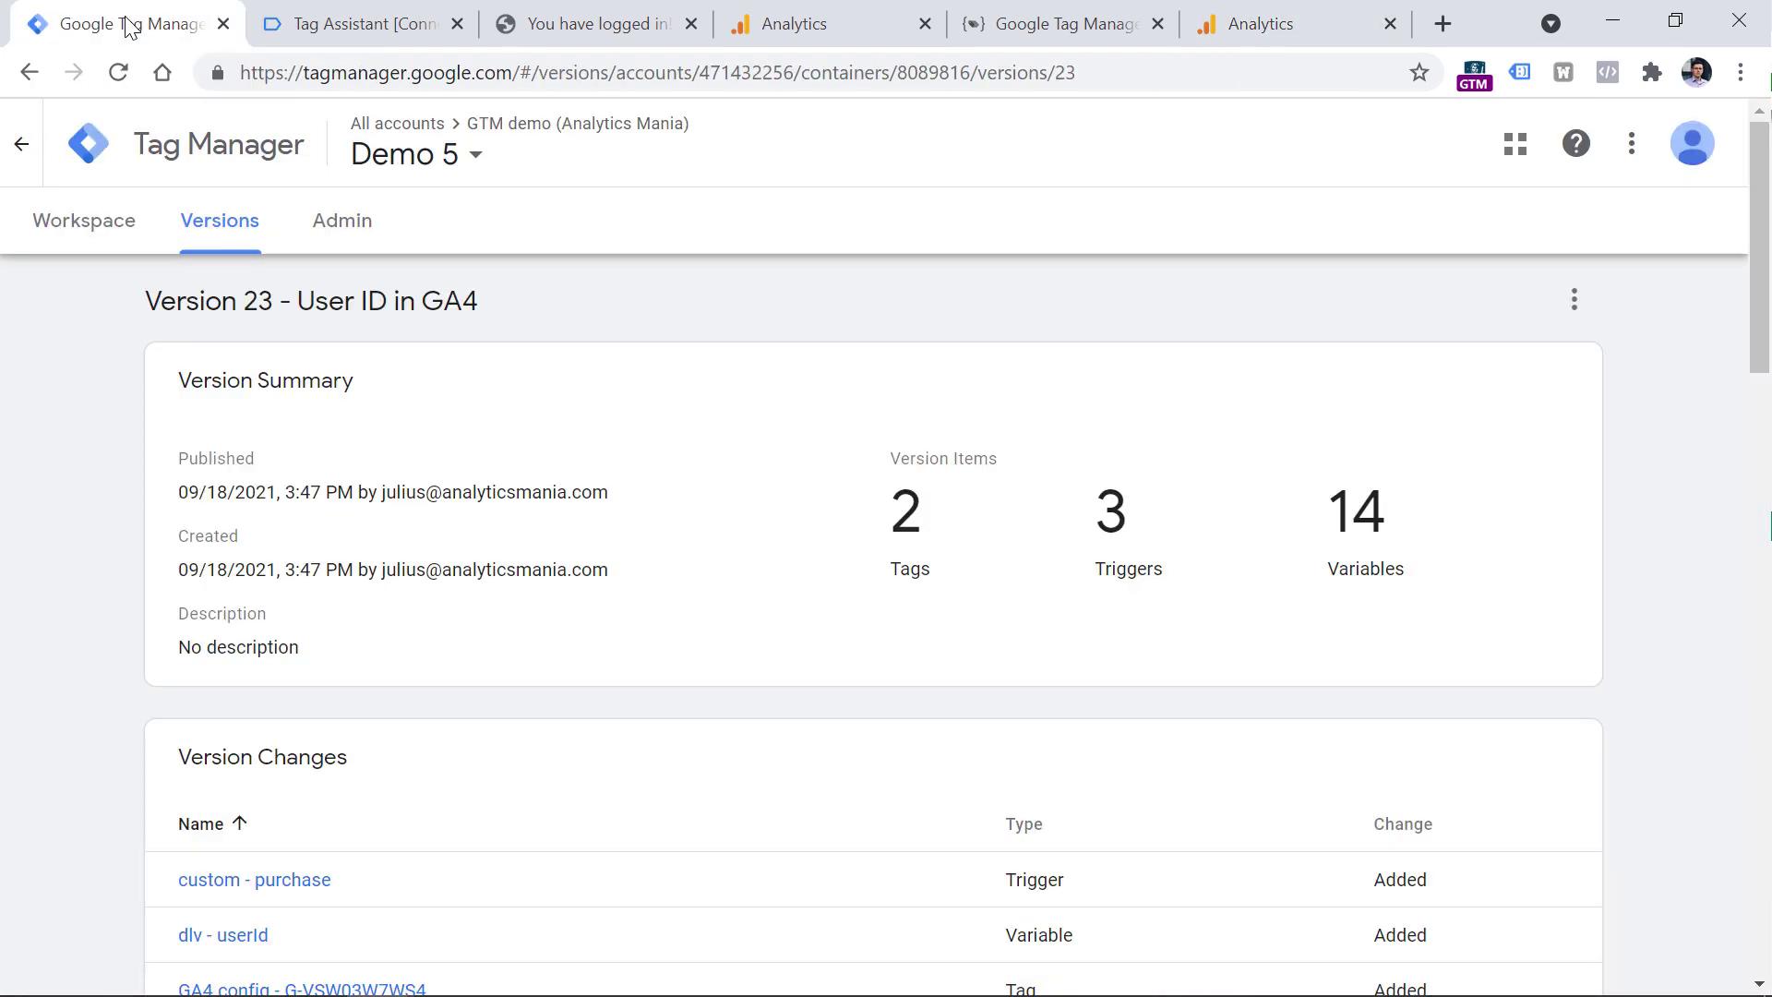
click(82, 235)
click(109, 495)
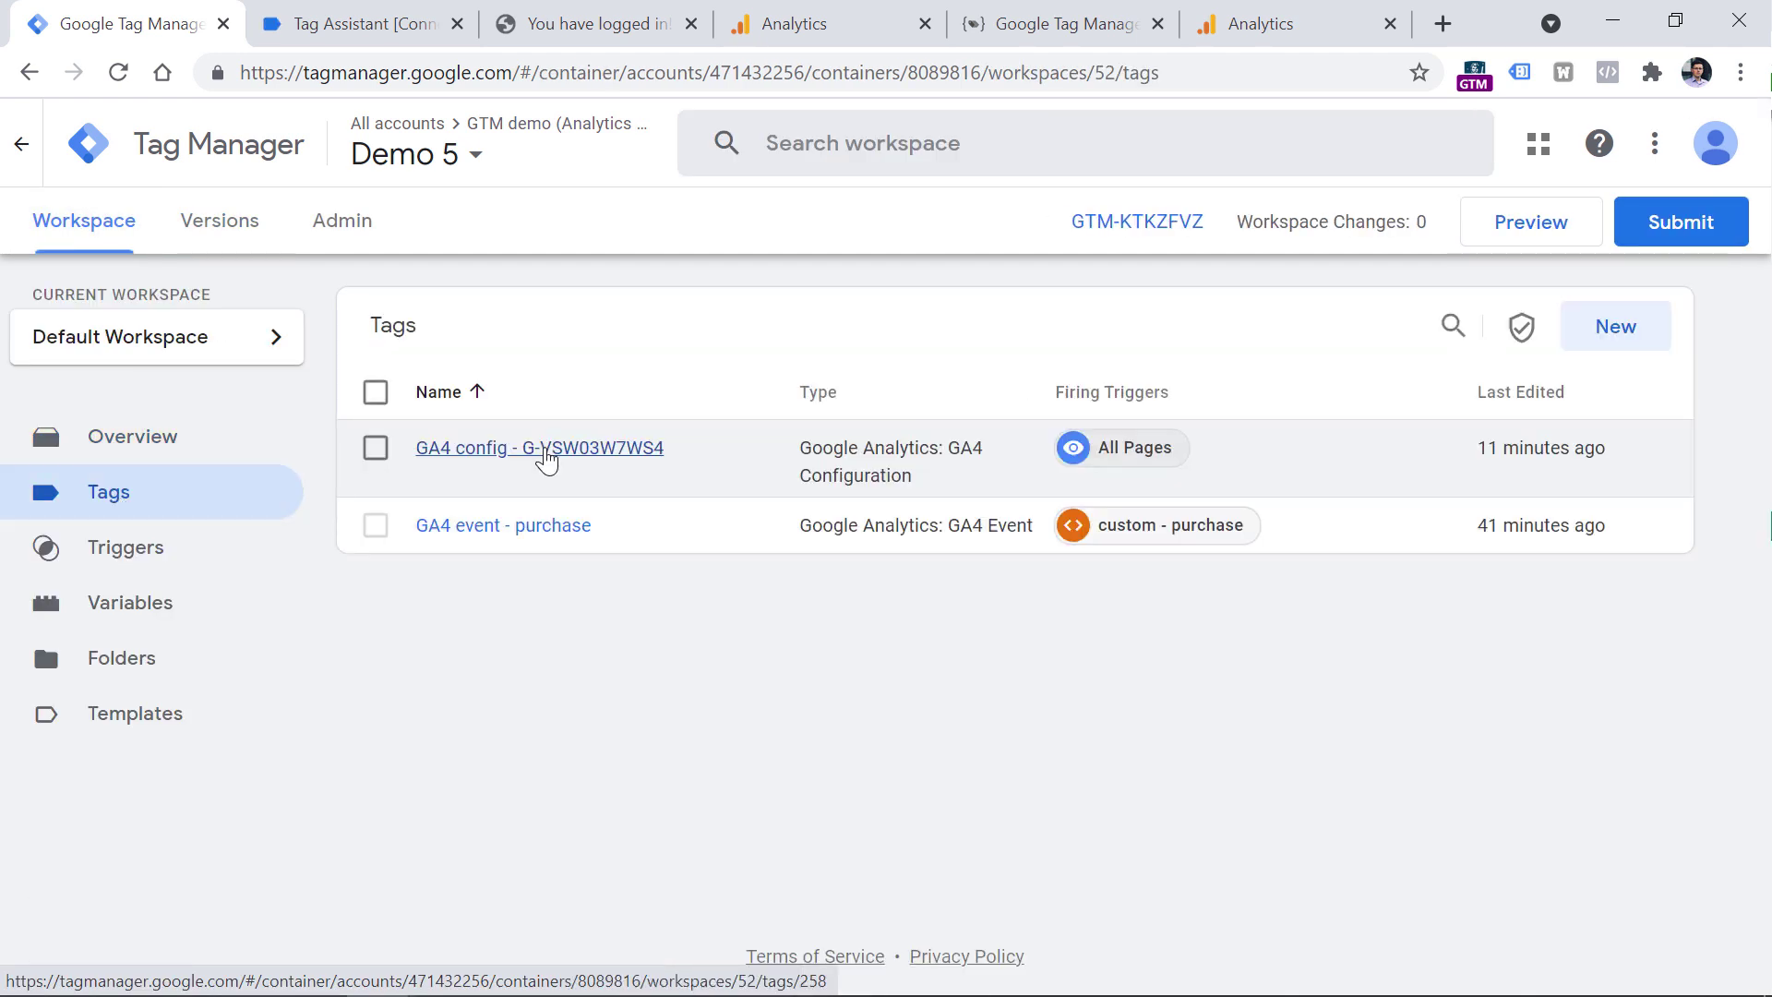
click(545, 448)
click(731, 581)
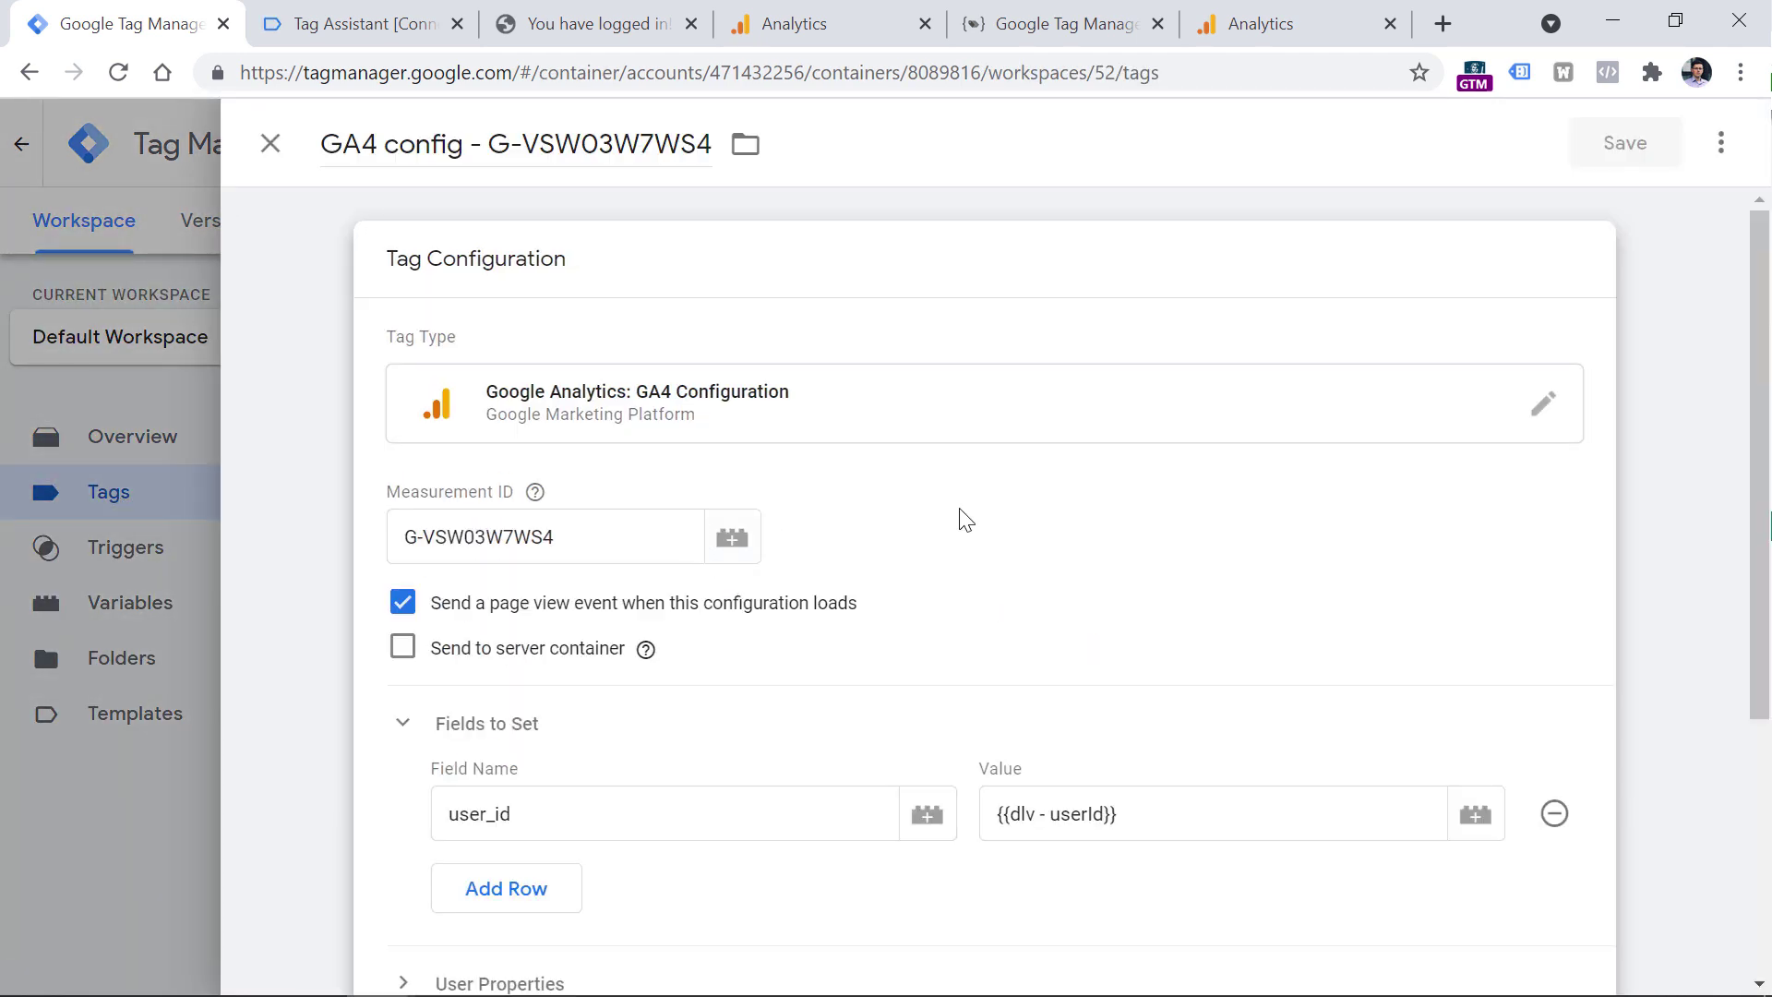
scroll(936, 446, down, 4)
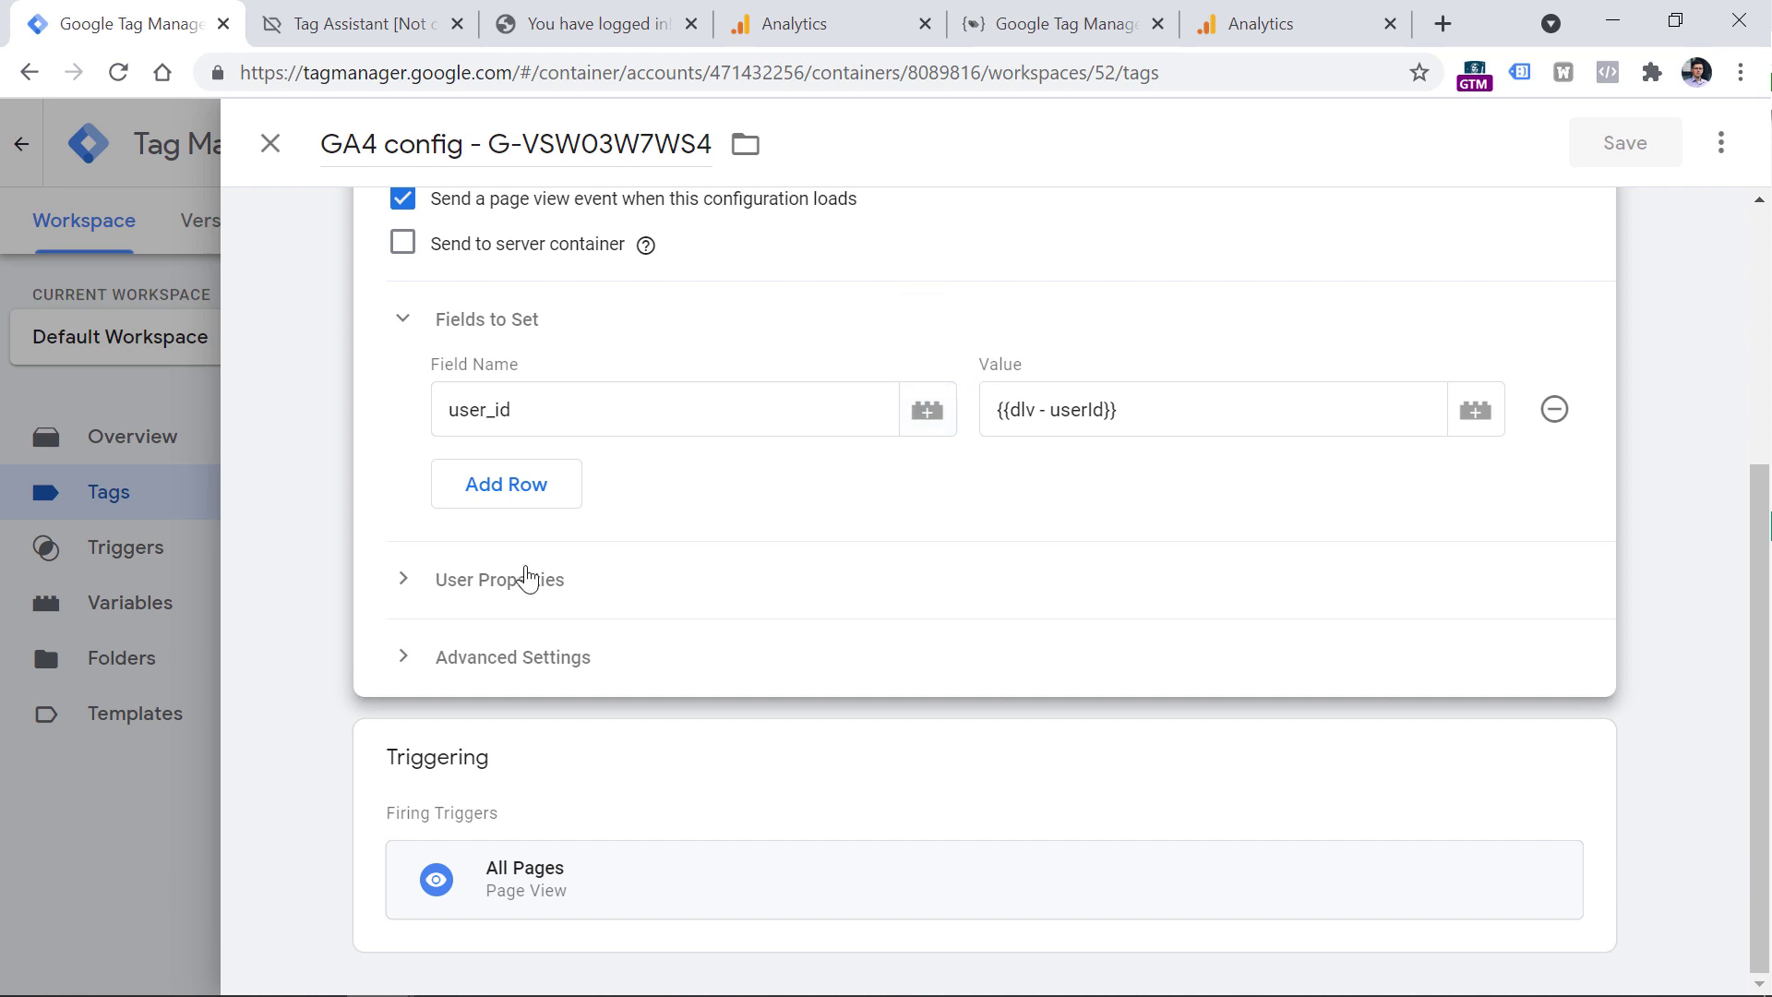
click(481, 585)
Add a user_id_dimension user property with value {{dlv - userId}} and save the tag
click(524, 685)
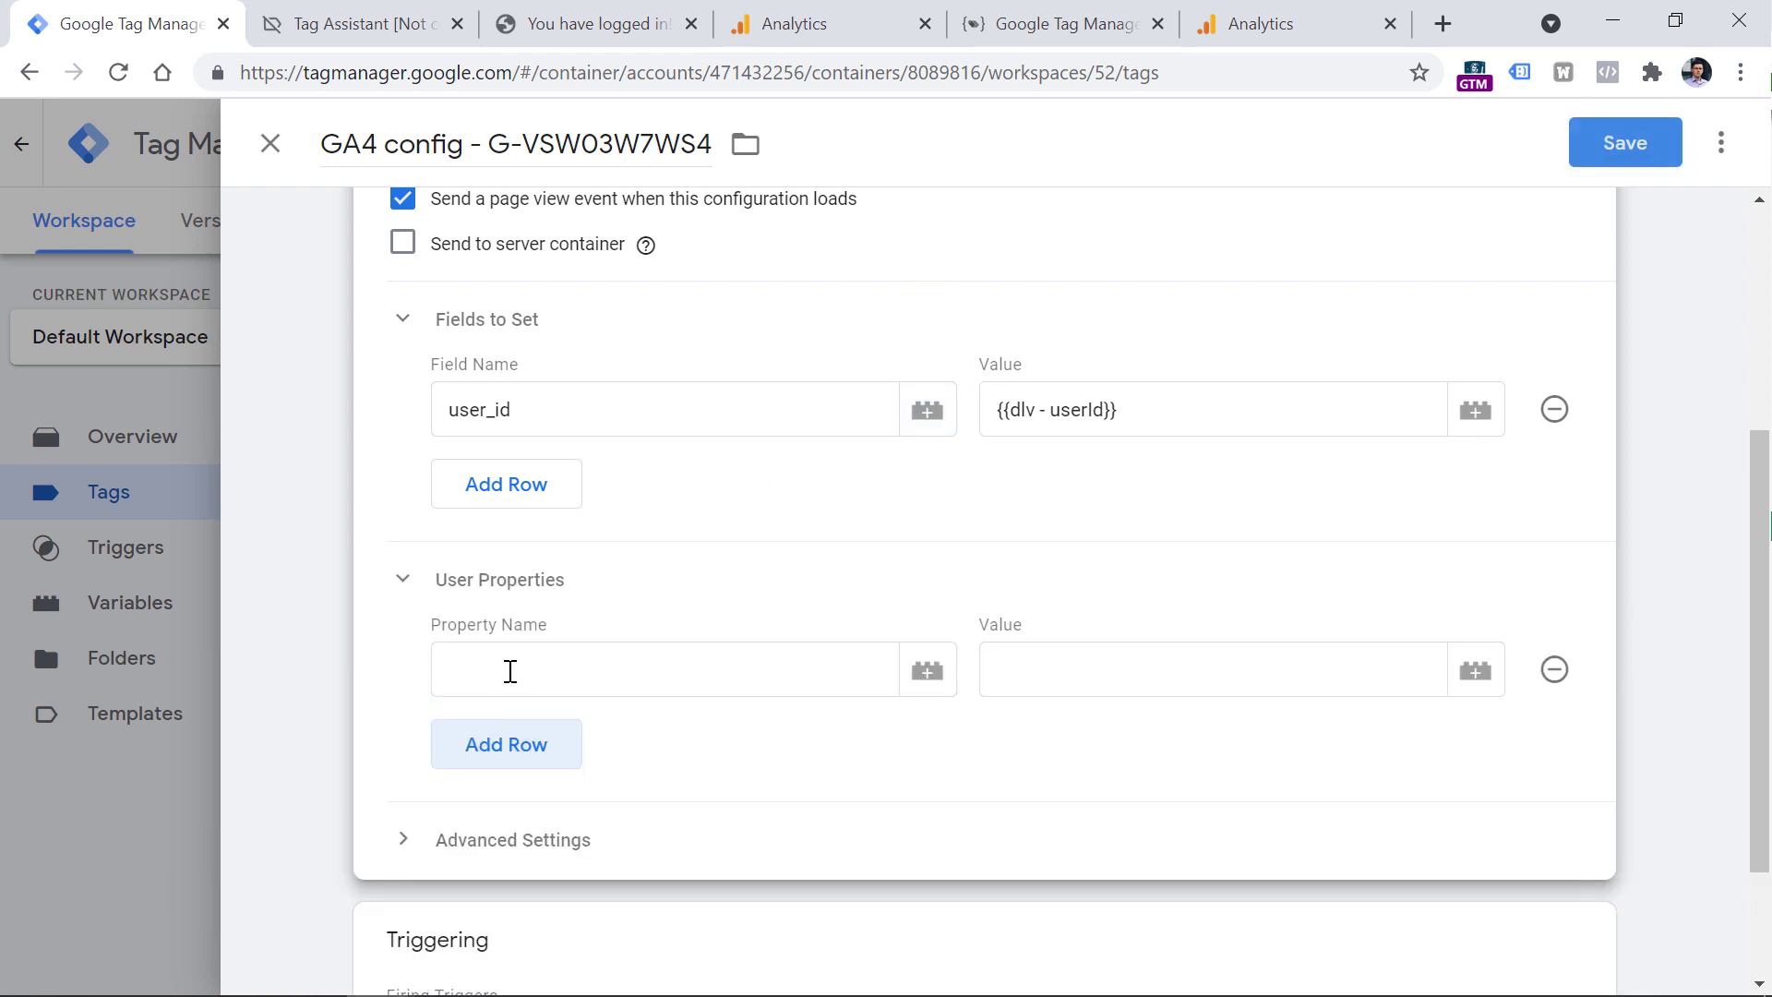
click(512, 673)
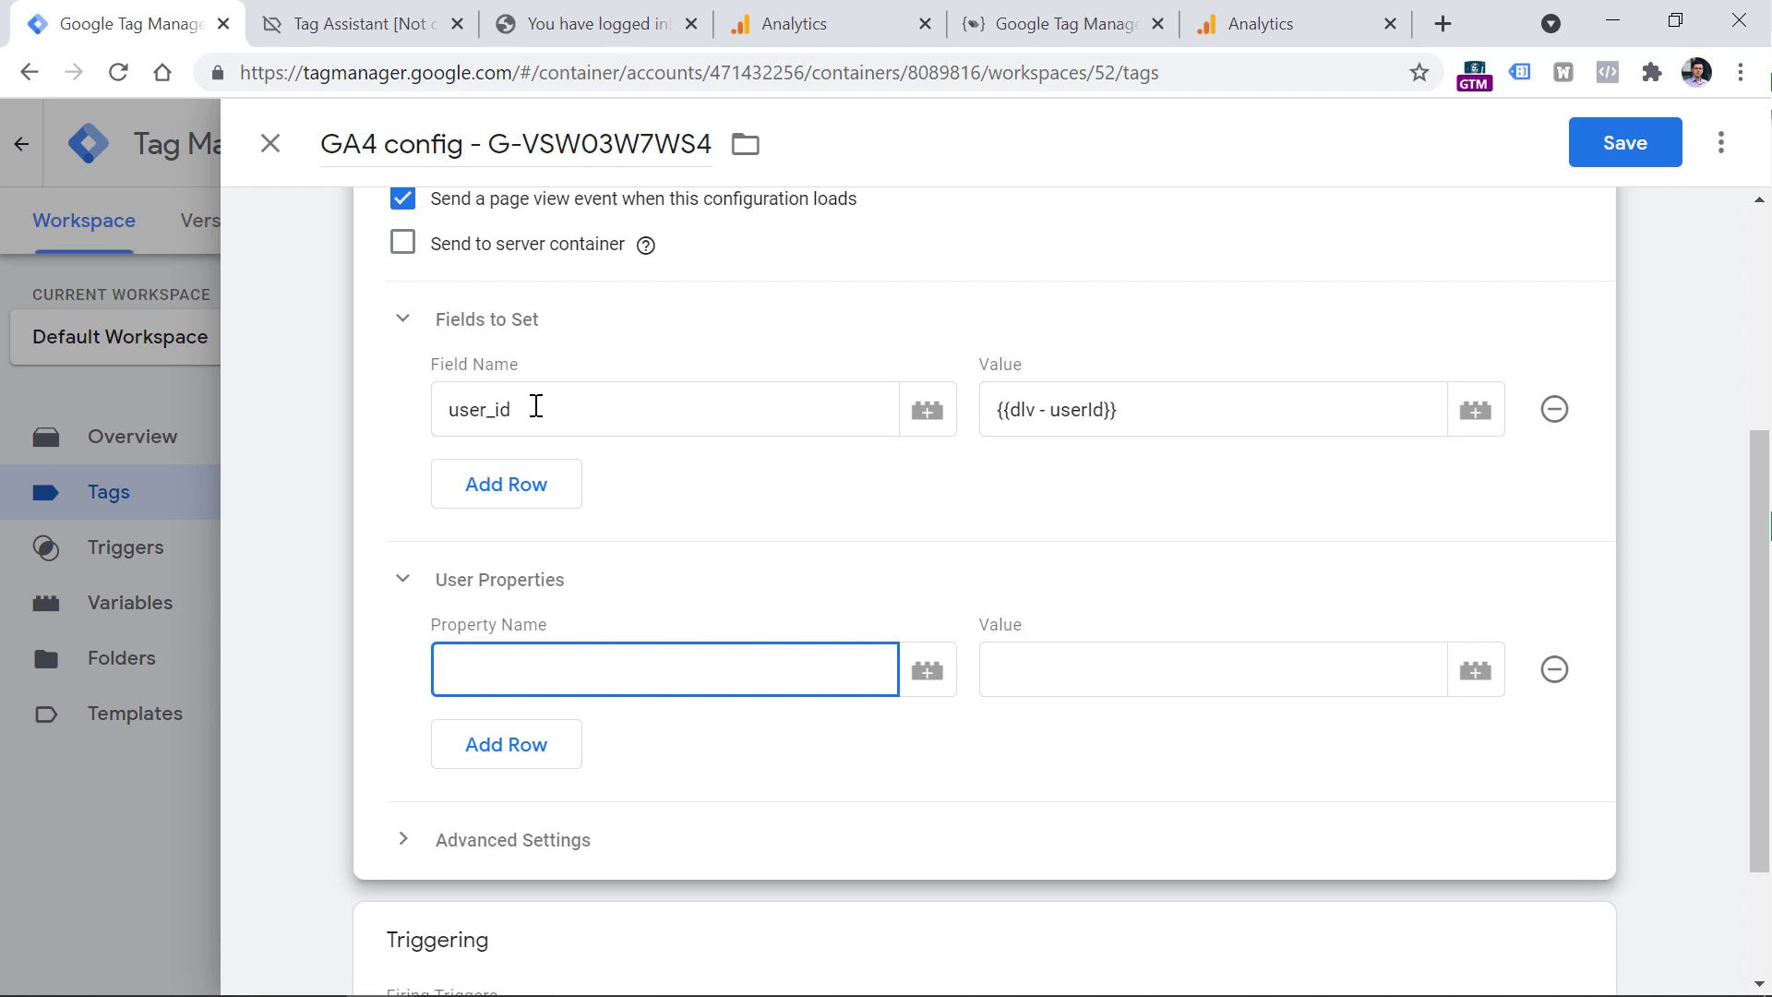
drag(535, 406, 450, 408)
click(509, 669)
text(user_id_dimension)
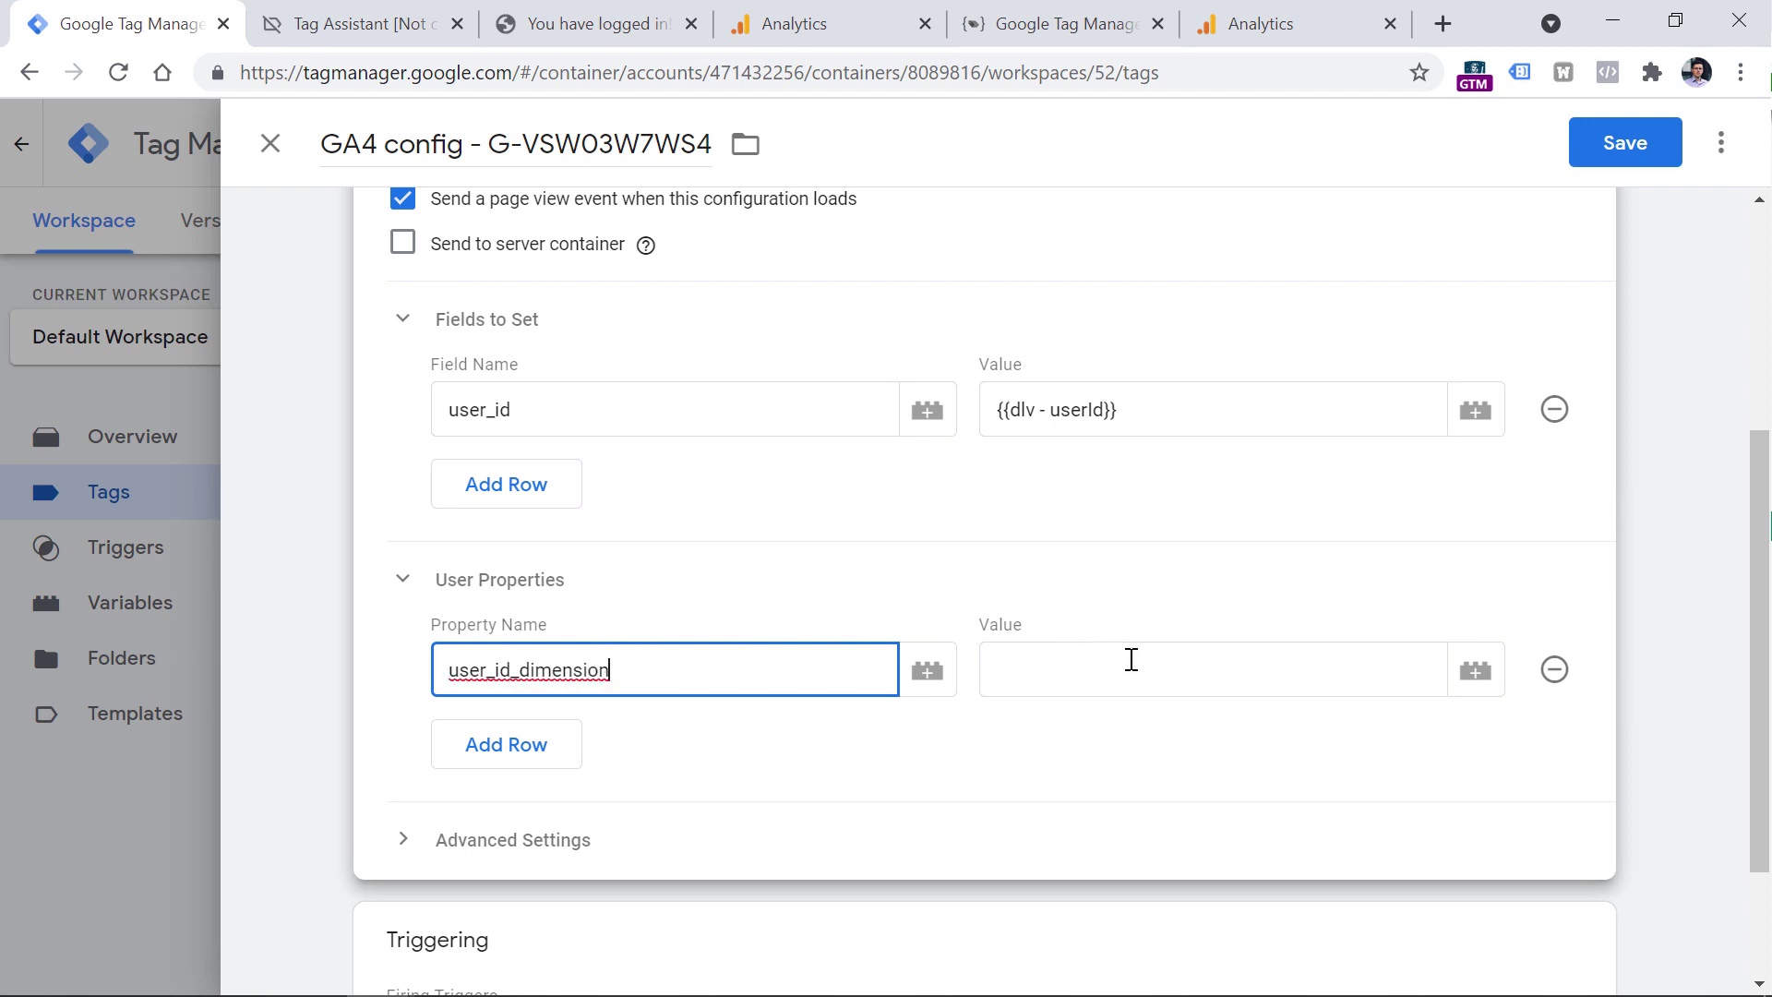
drag(1117, 410, 996, 394)
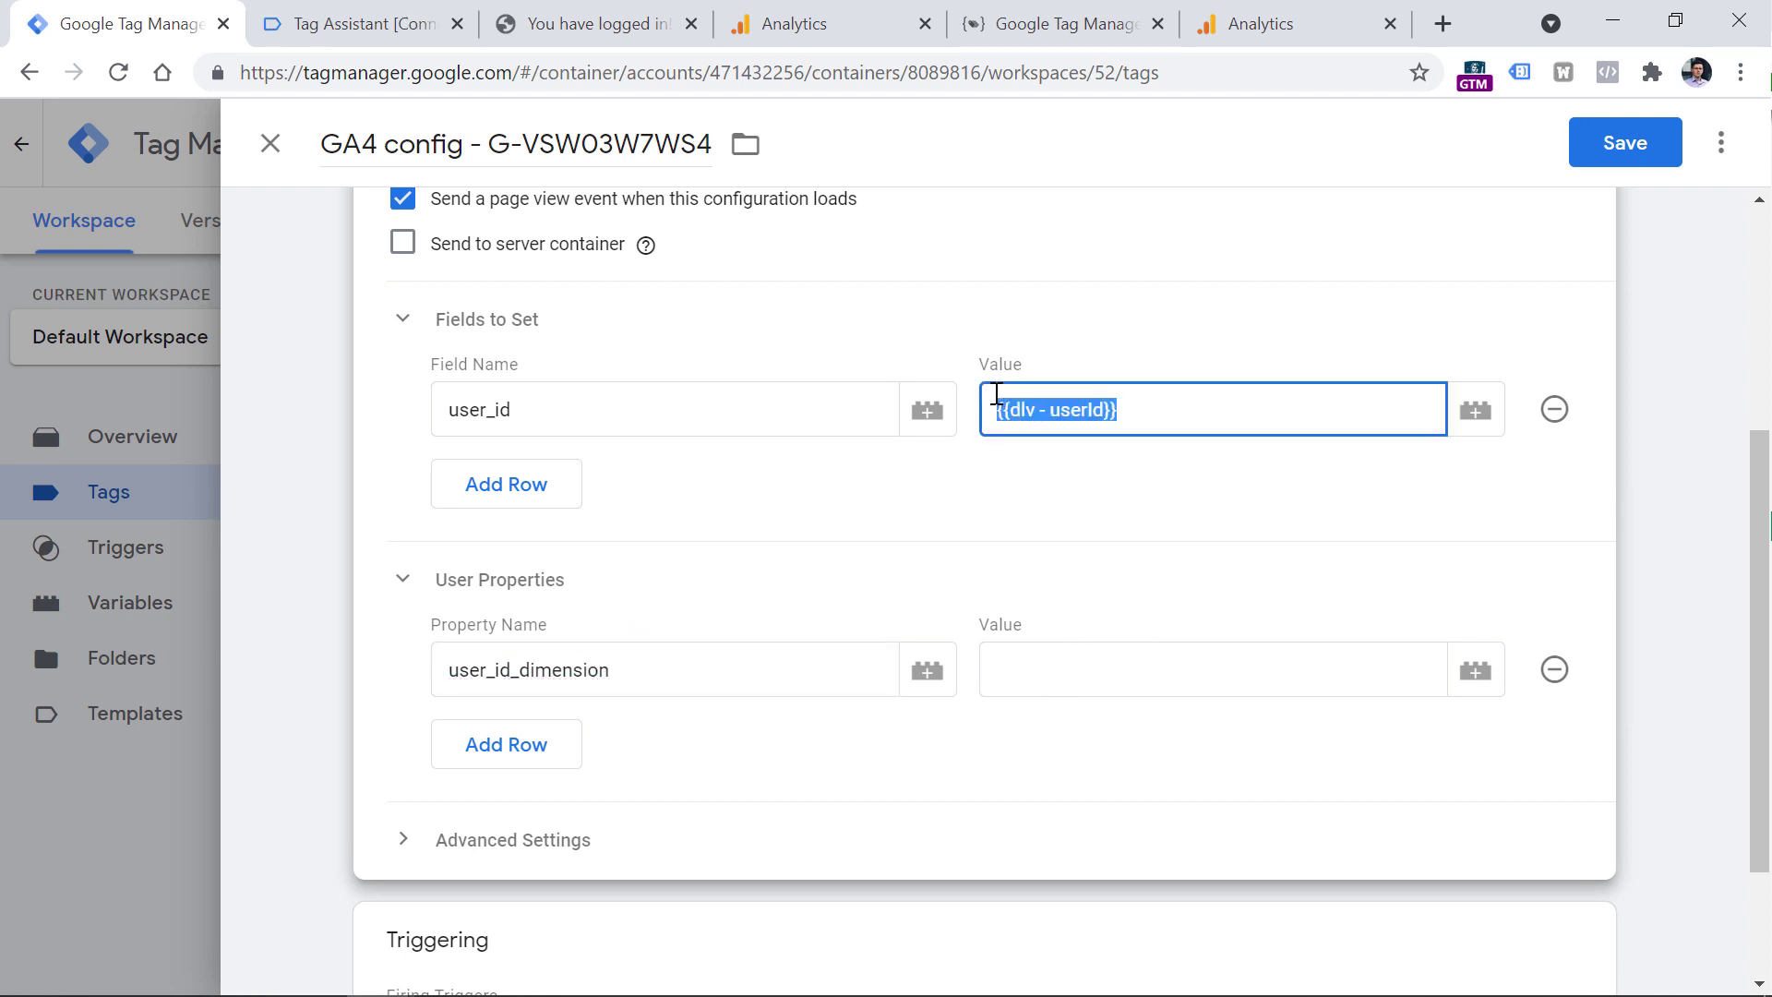
right_click(1023, 412)
click(1080, 511)
click(1044, 665)
key(ctrl+v)
click(1626, 143)
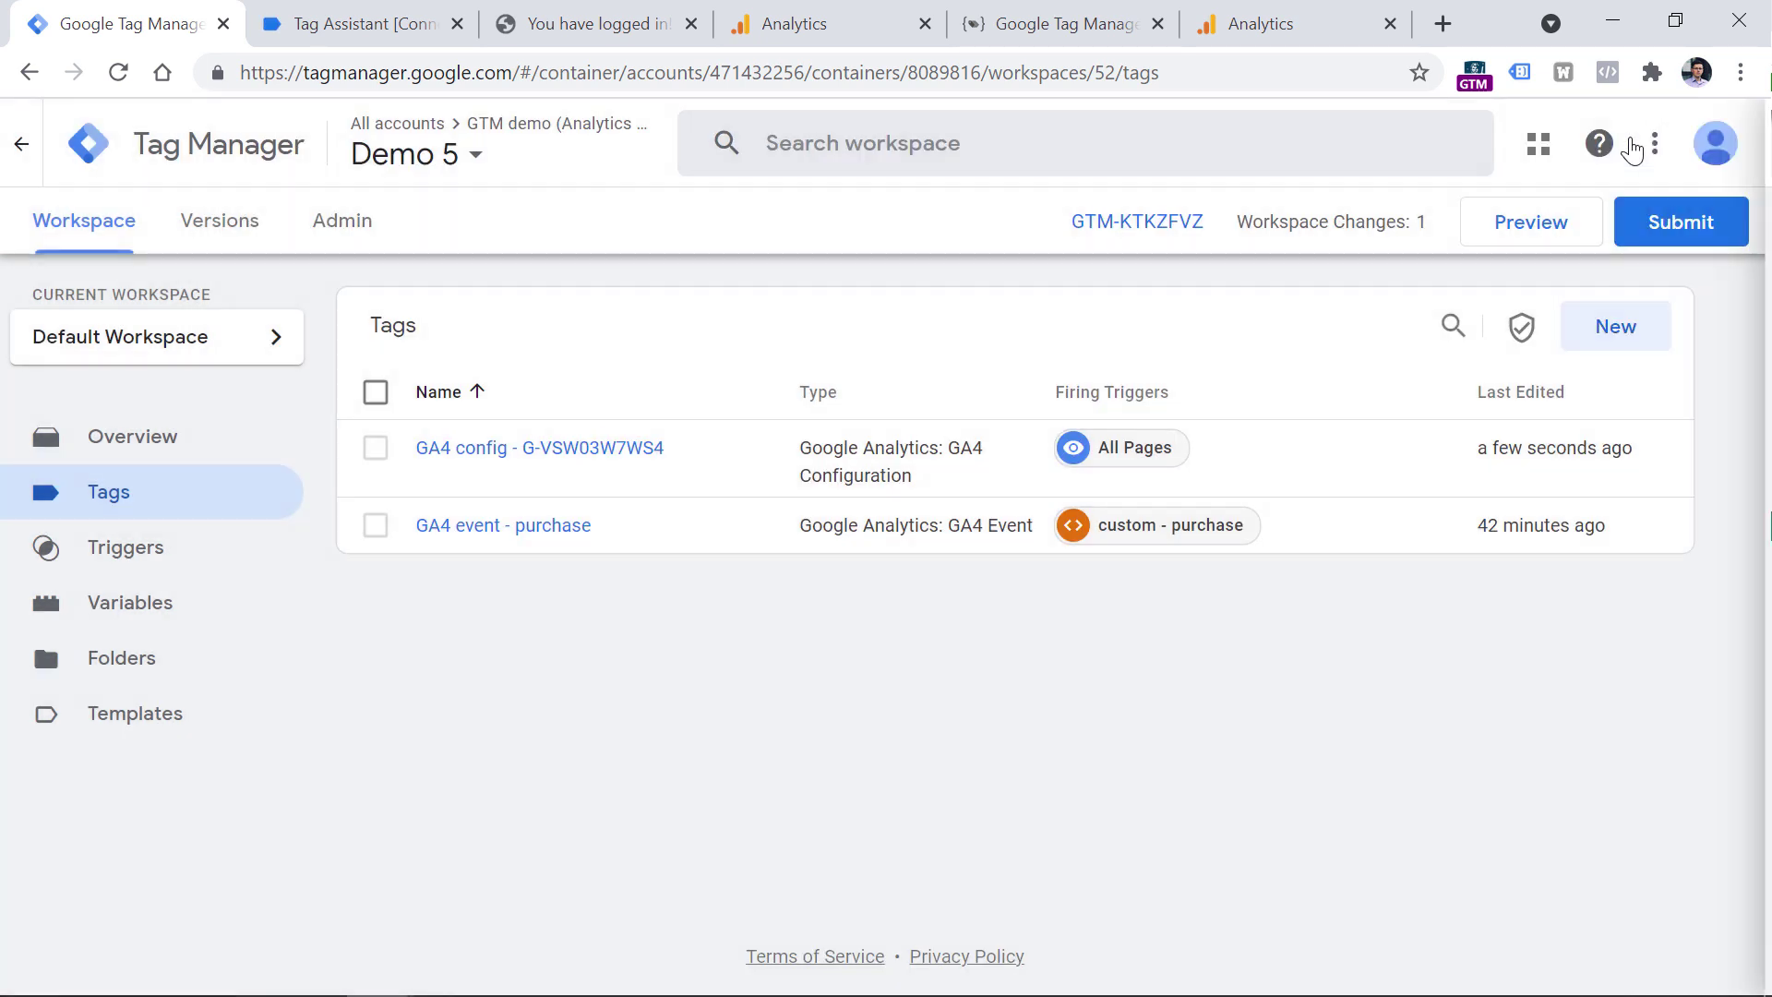
Start a new GA4 custom dimension named 'User' with User scope
click(828, 13)
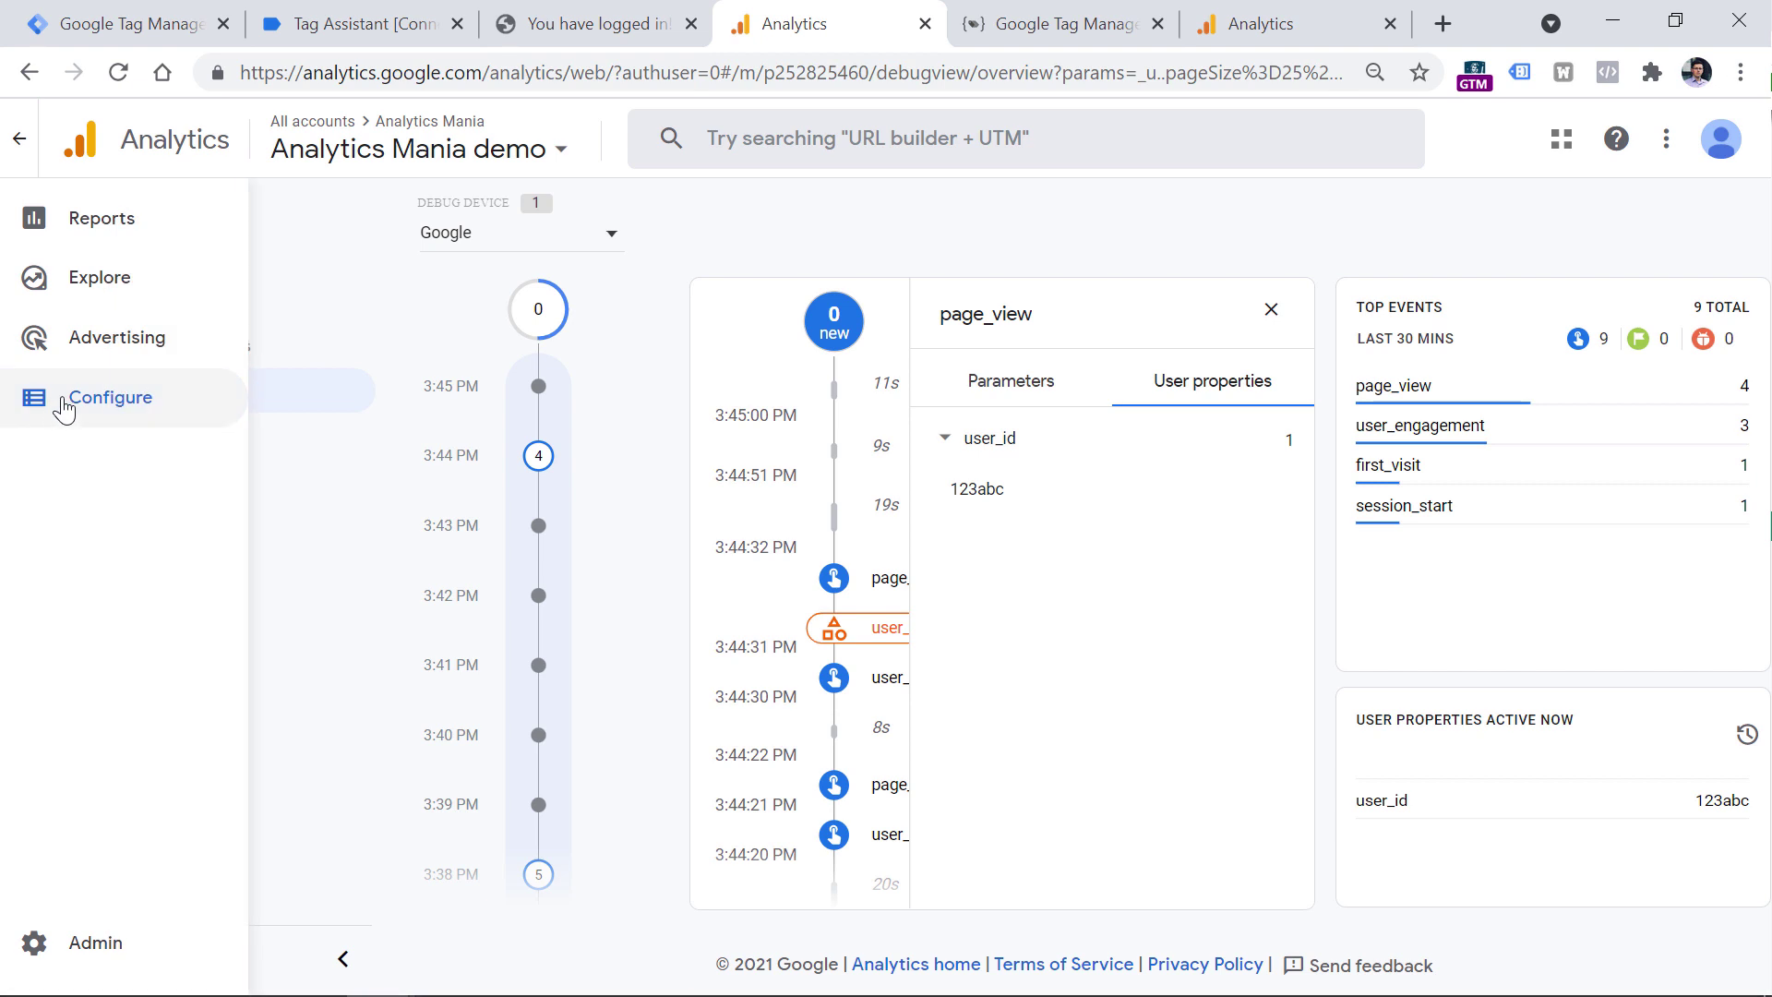
click(194, 345)
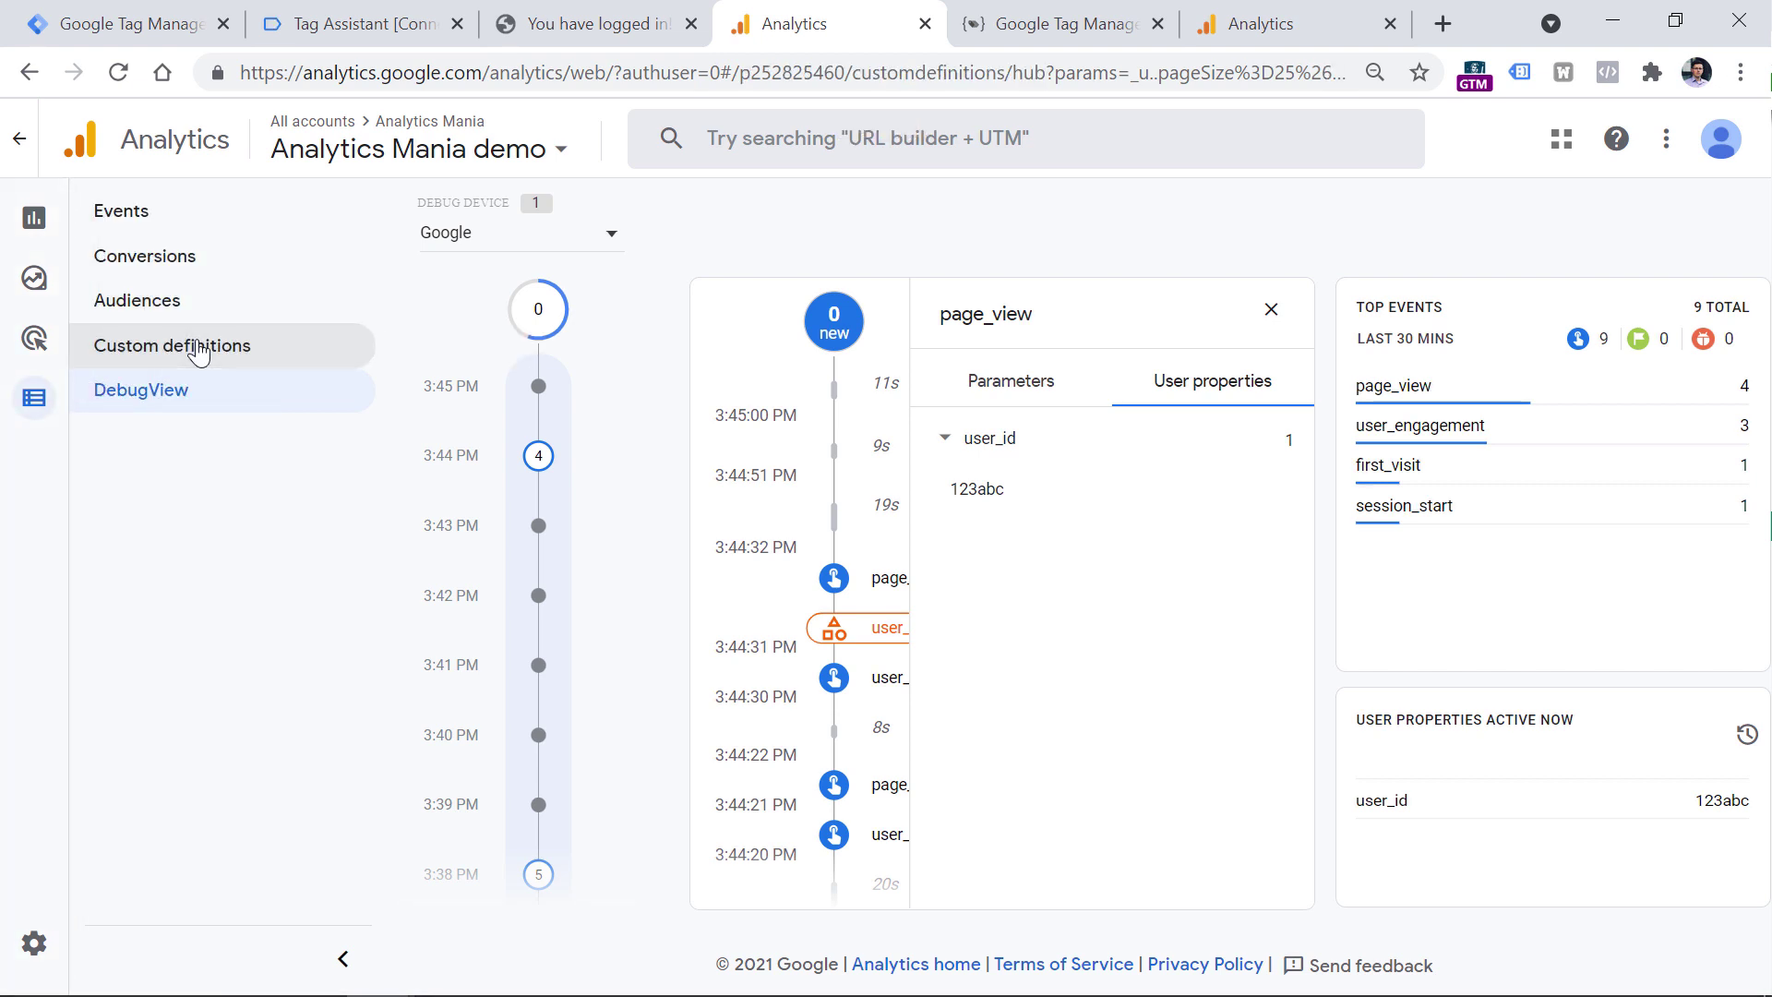
click(1564, 340)
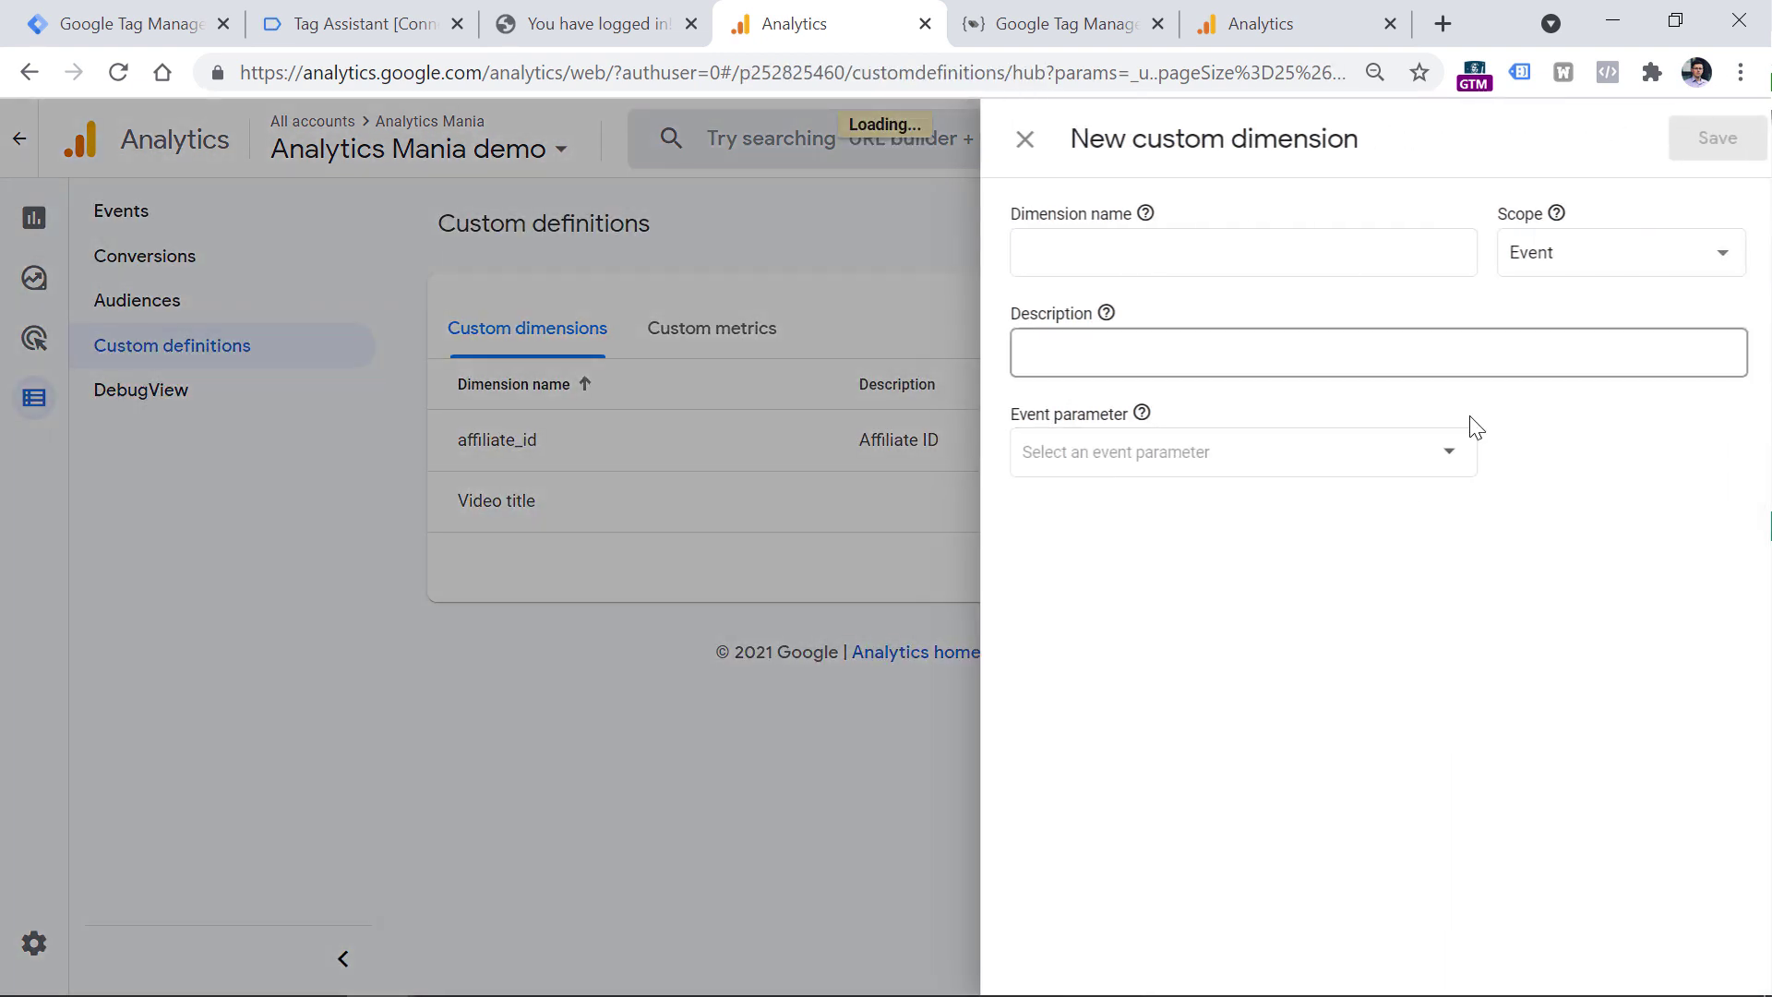
text(User ID)
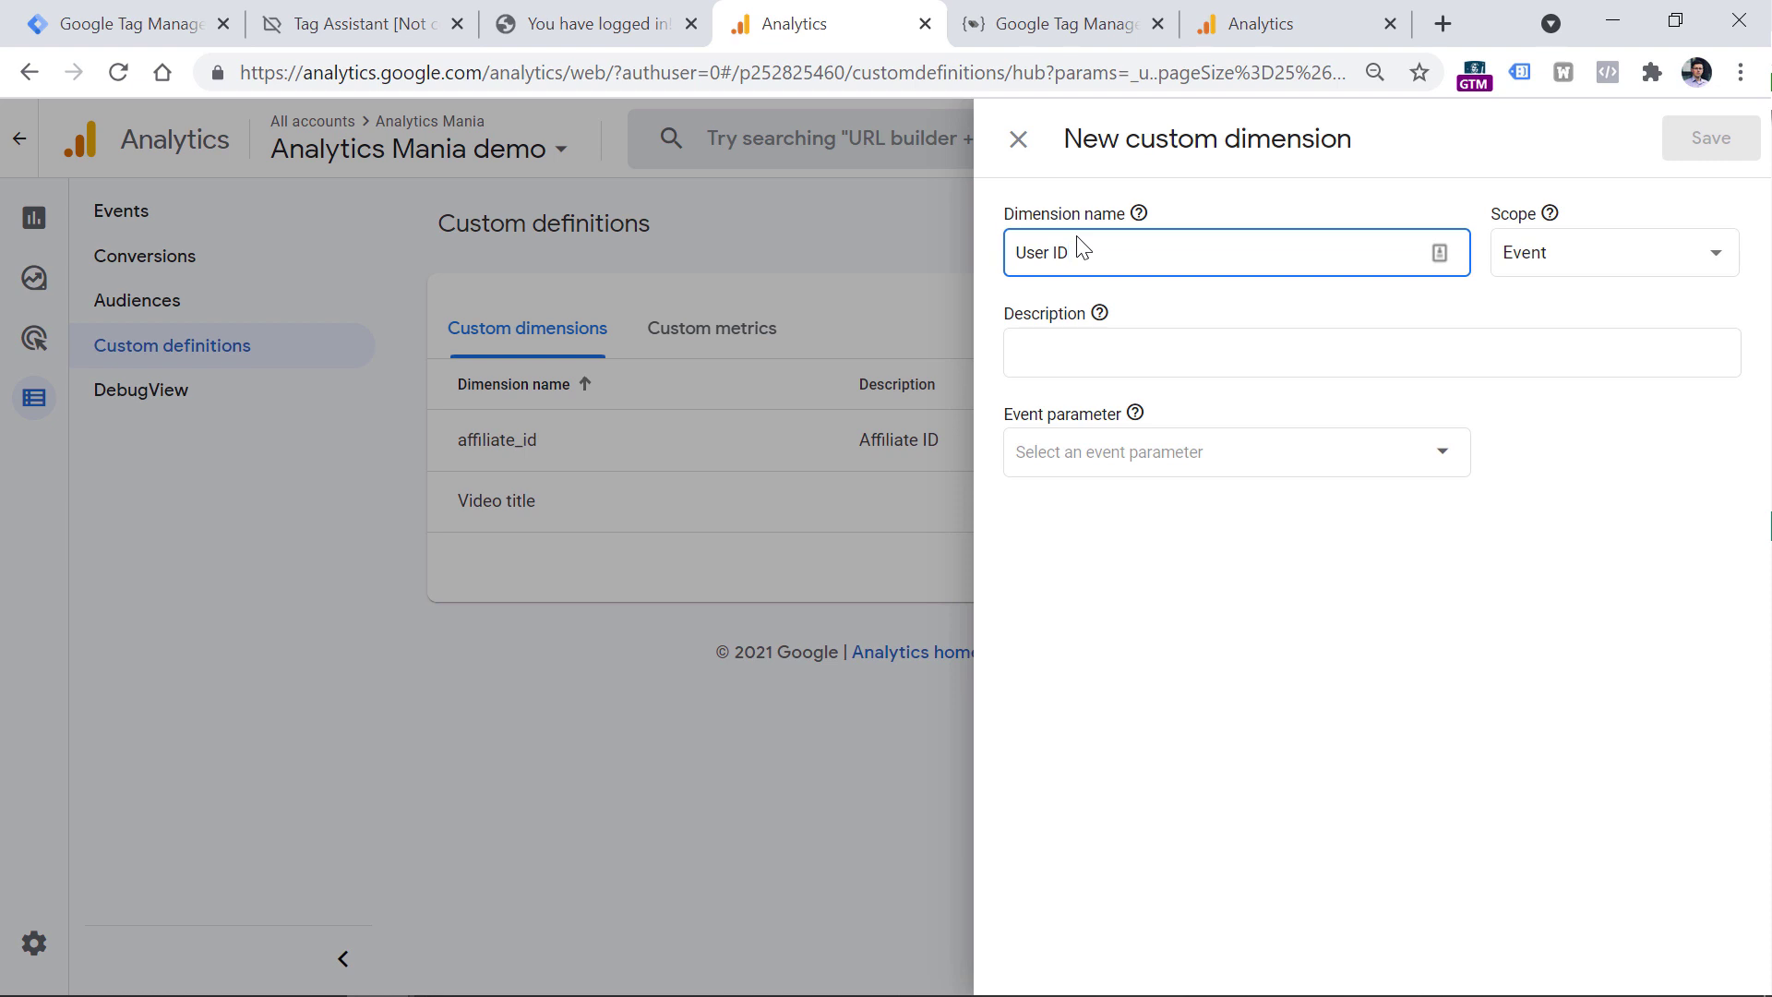
click(1634, 268)
click(1606, 308)
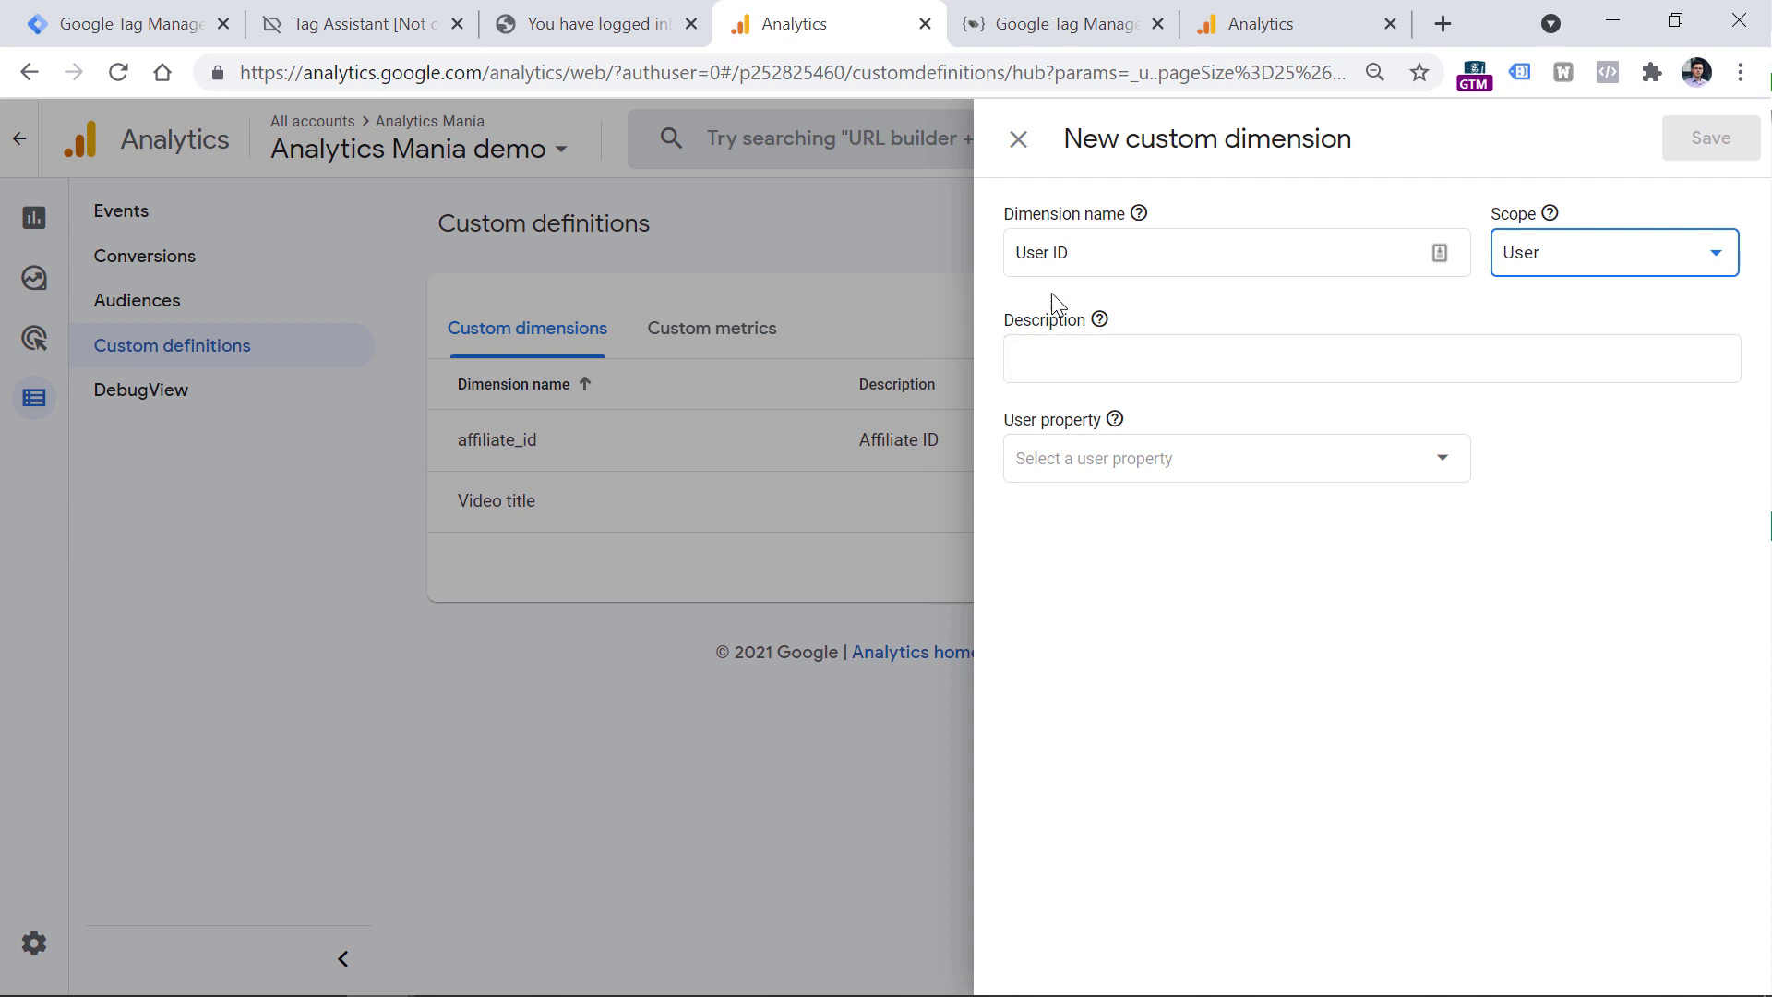
click(1134, 457)
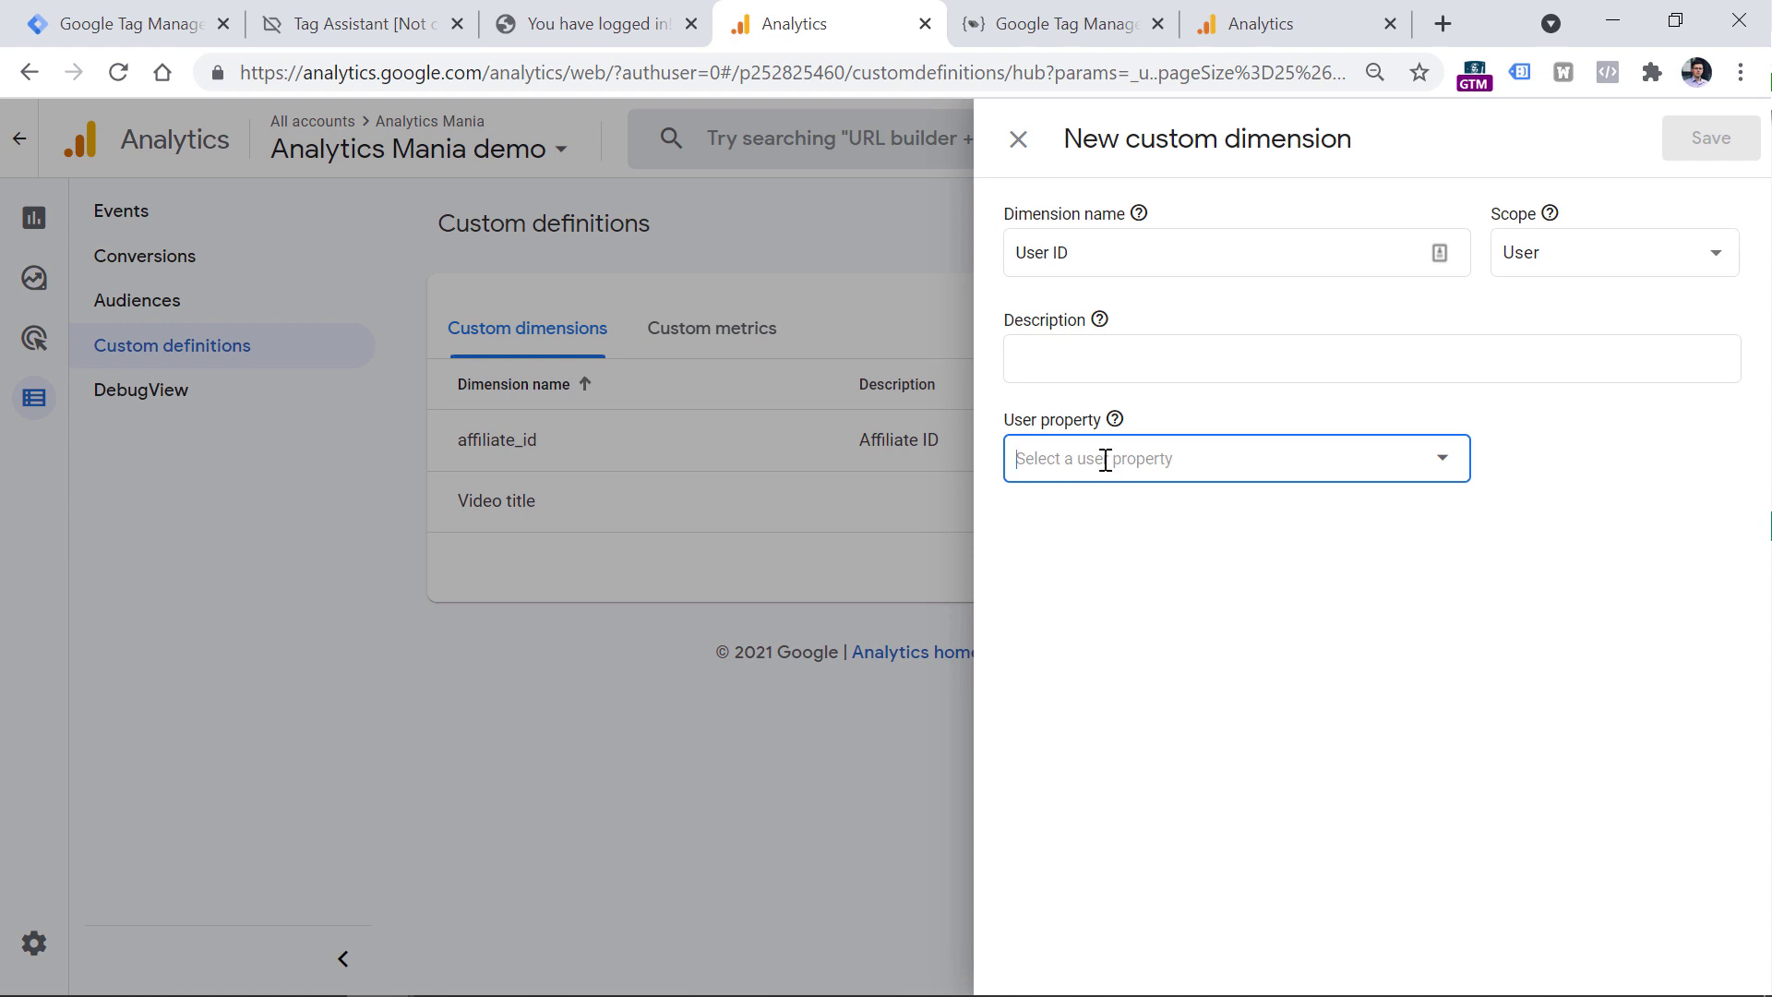
Copy user_id_dimension from the GTM tag into the user property field and save the dimension
click(129, 23)
click(545, 453)
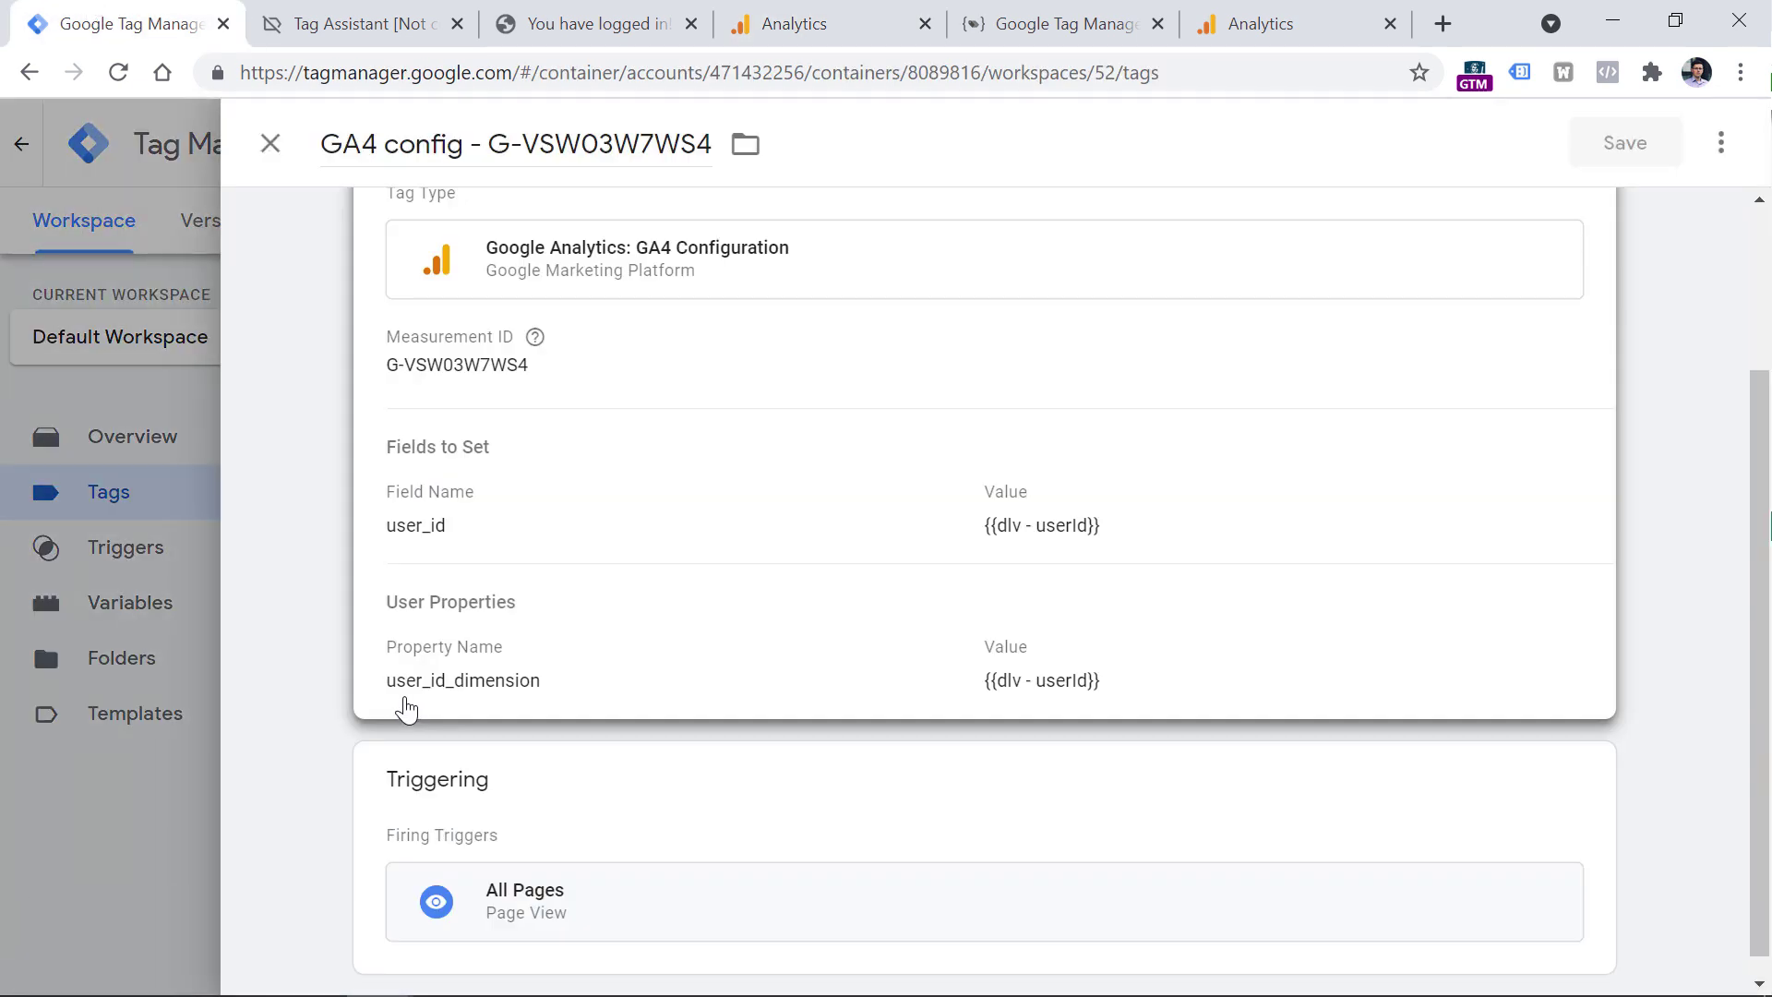
click(475, 687)
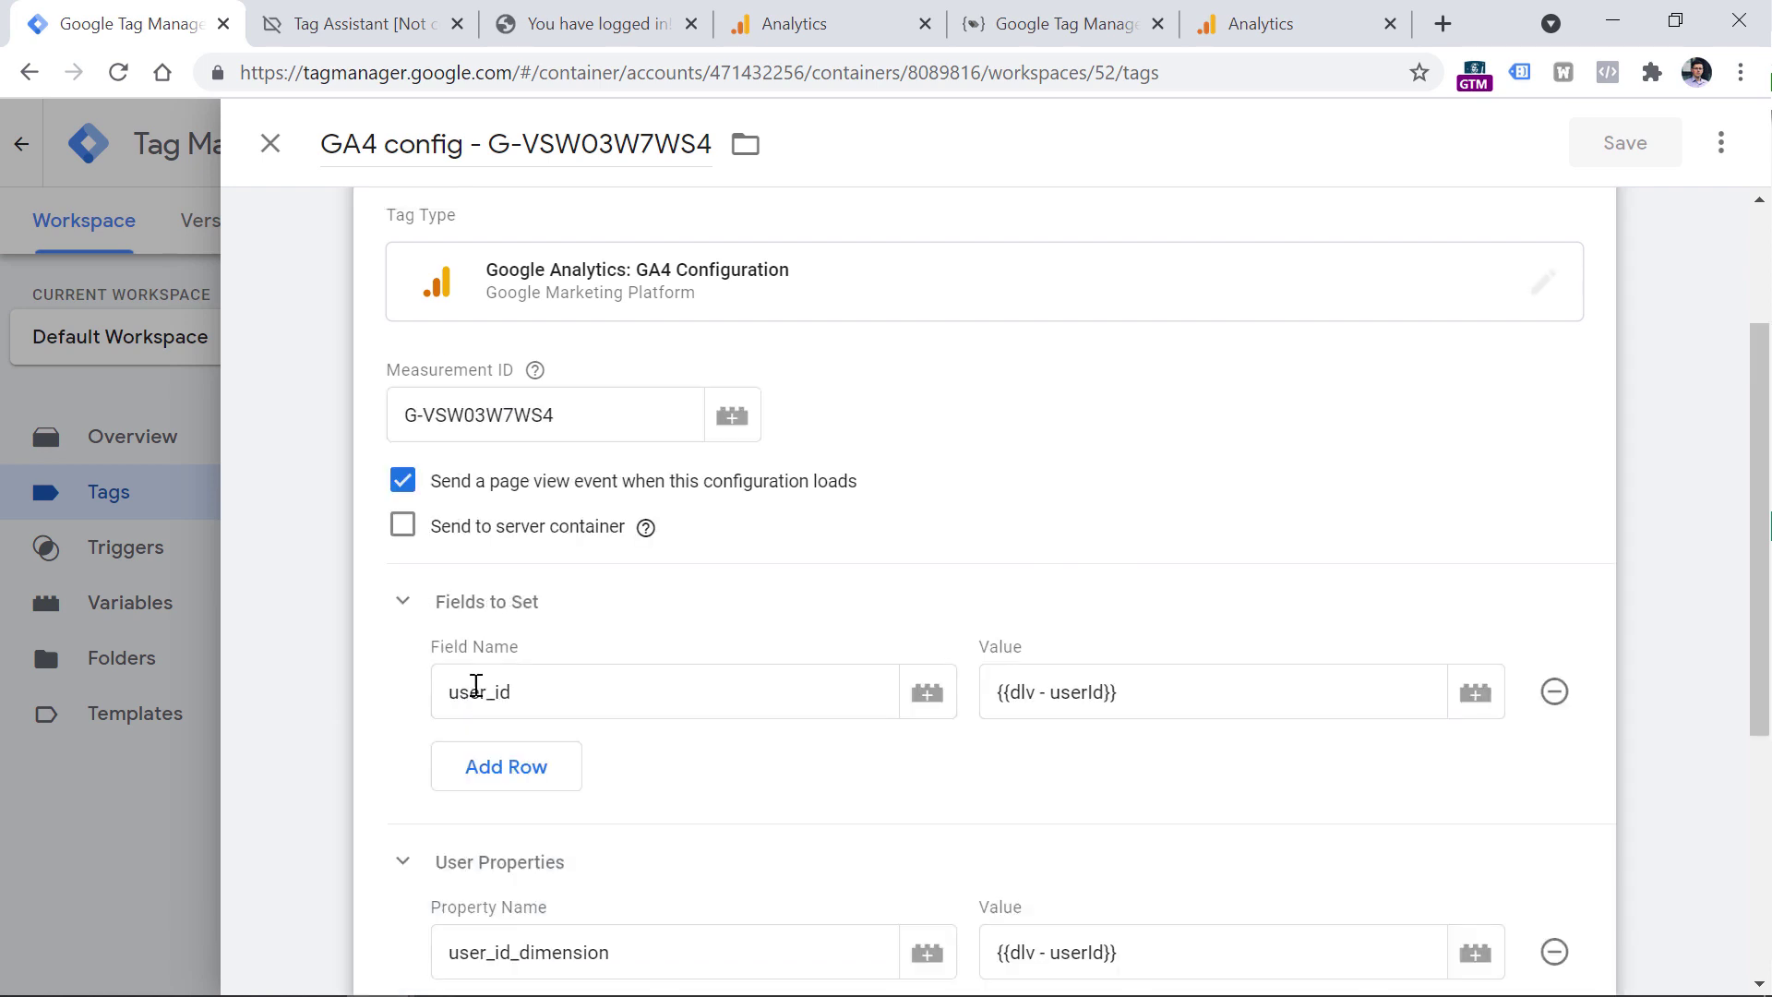
scroll(526, 740, down, 5)
double_click(475, 490)
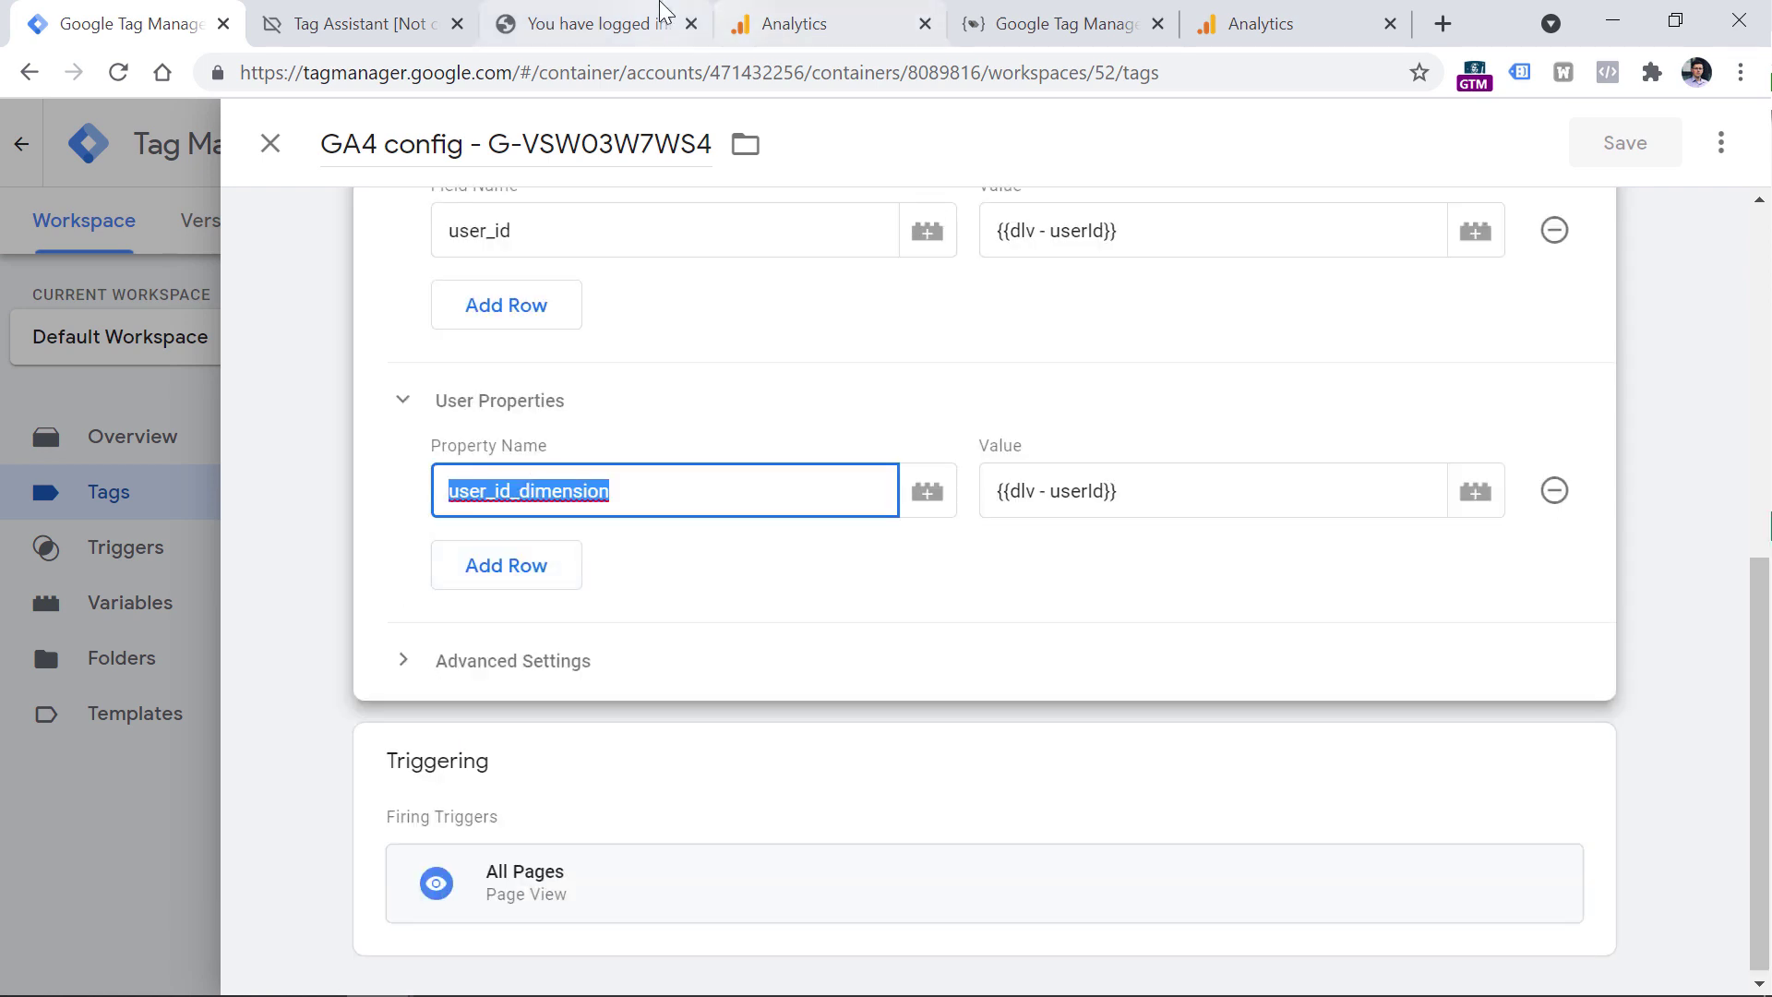
click(805, 23)
key(ctrl+v)
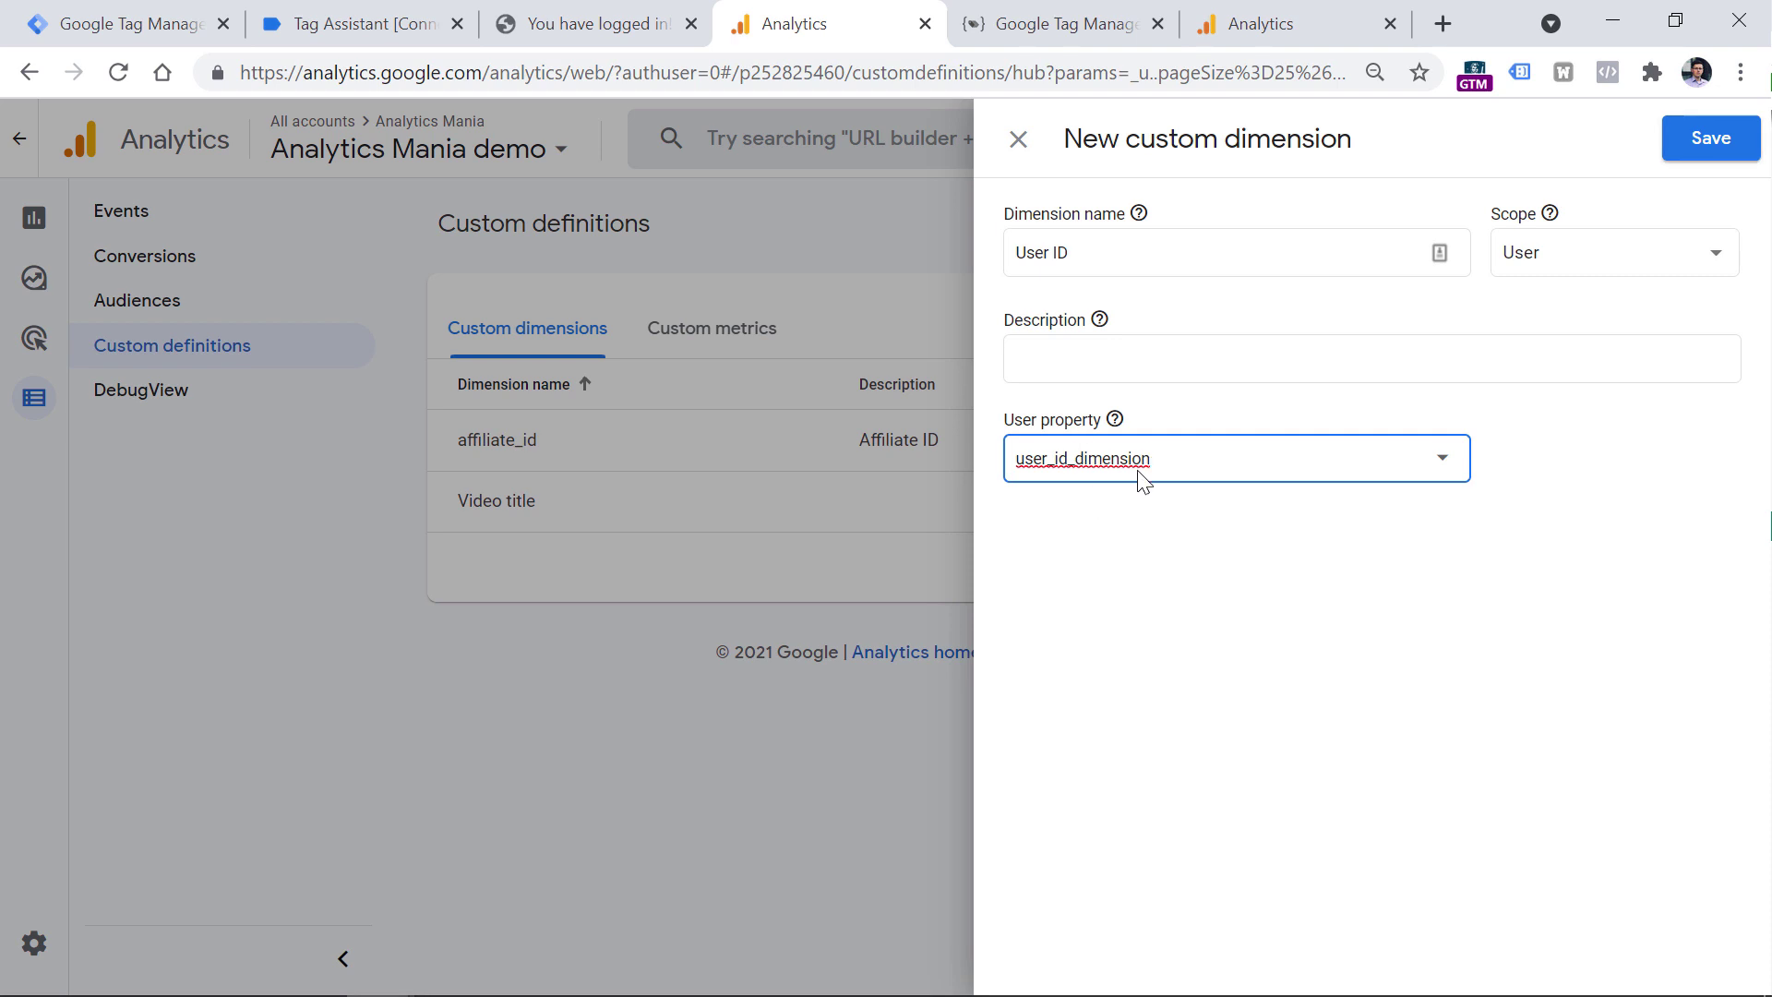
click(1743, 148)
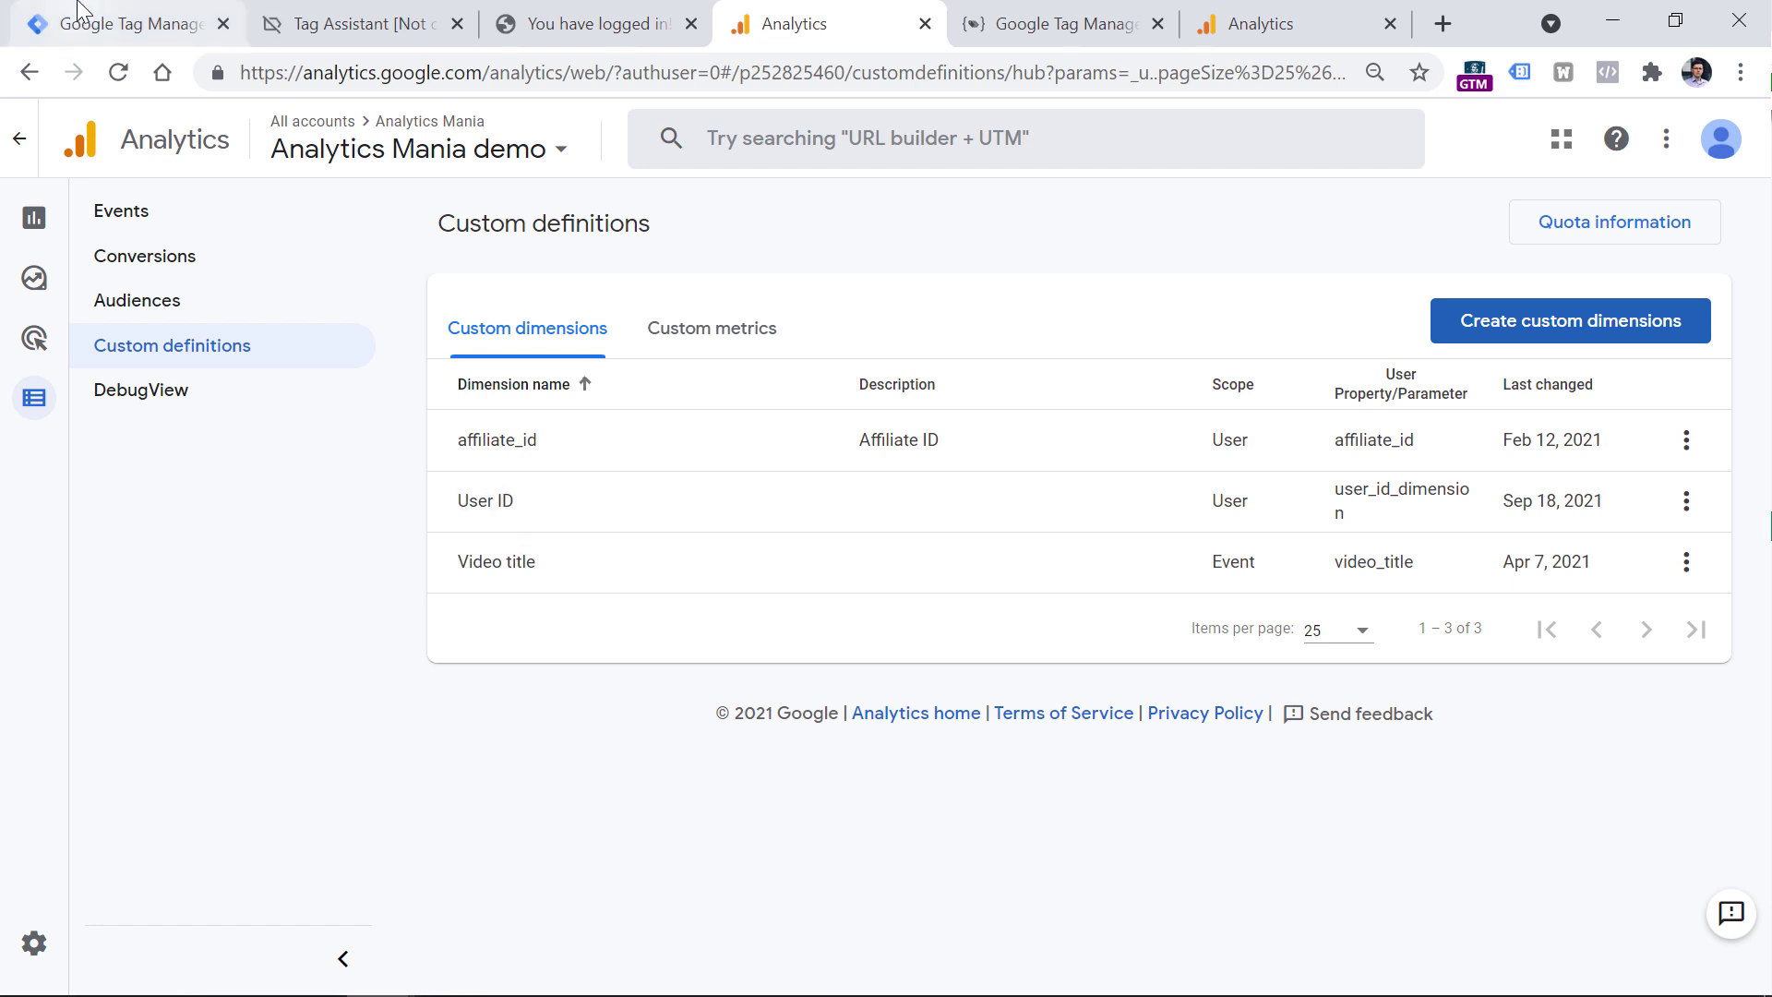
click(129, 23)
Start a GTM preview and log into the test store with the test account credentials
click(1613, 142)
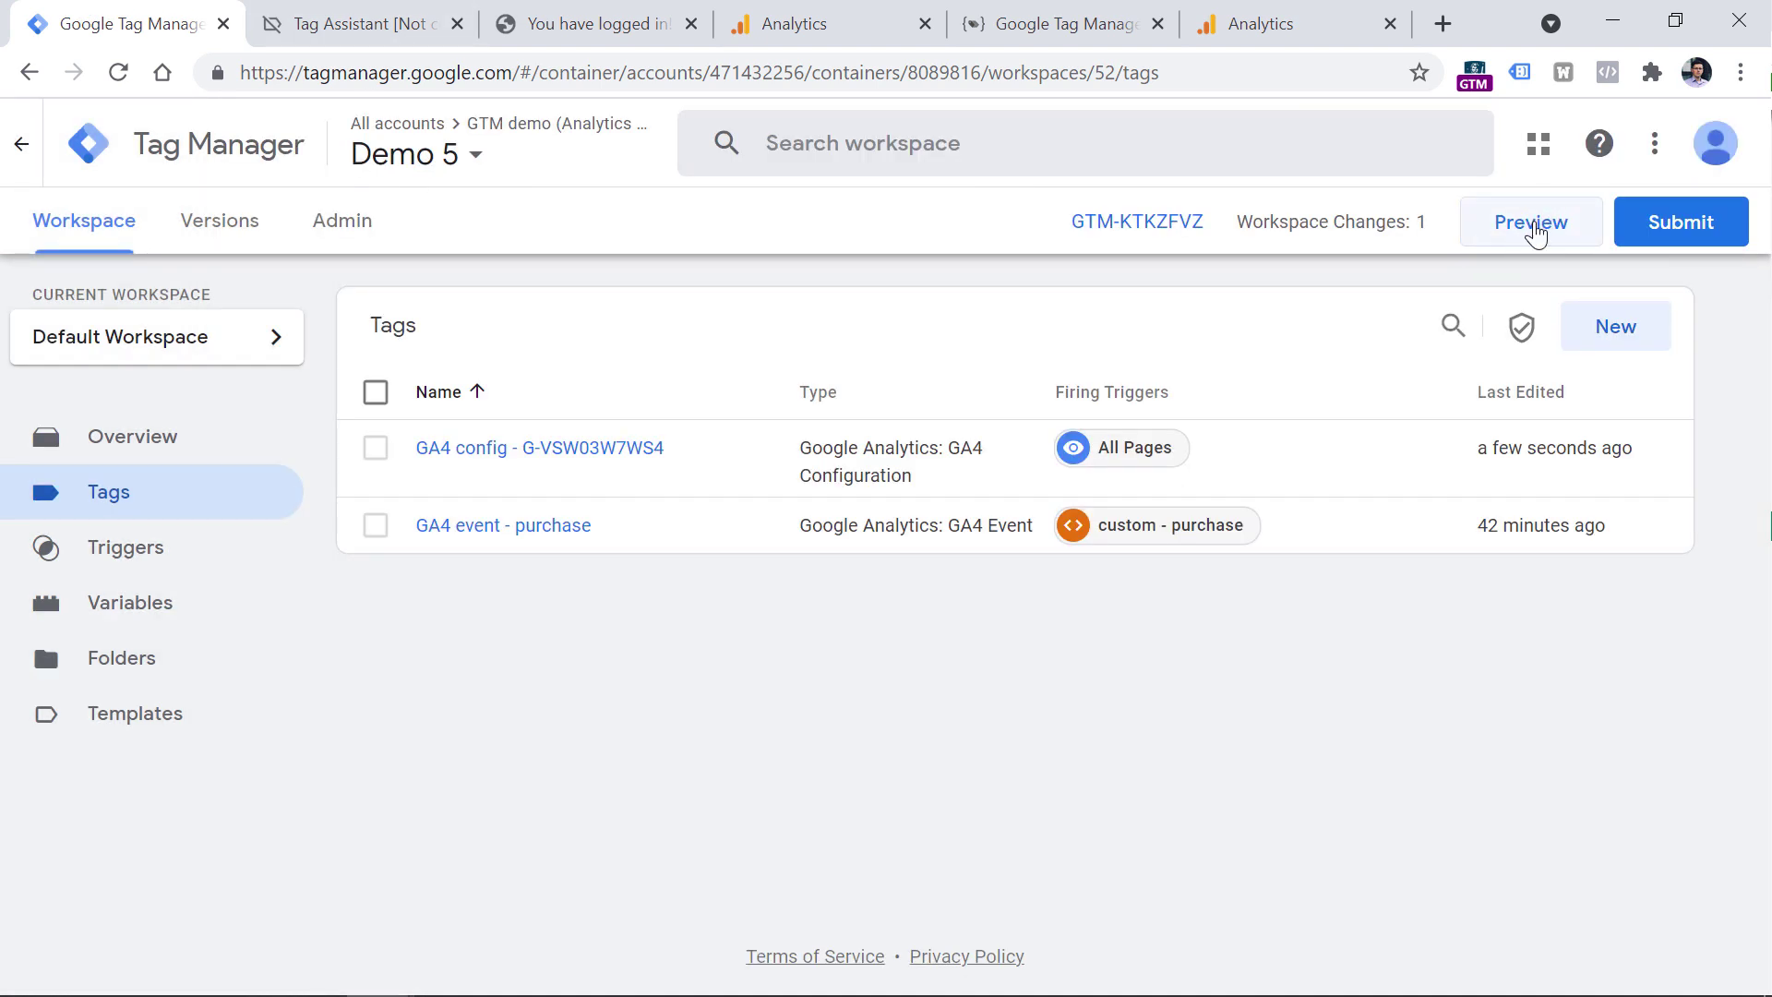
click(1534, 231)
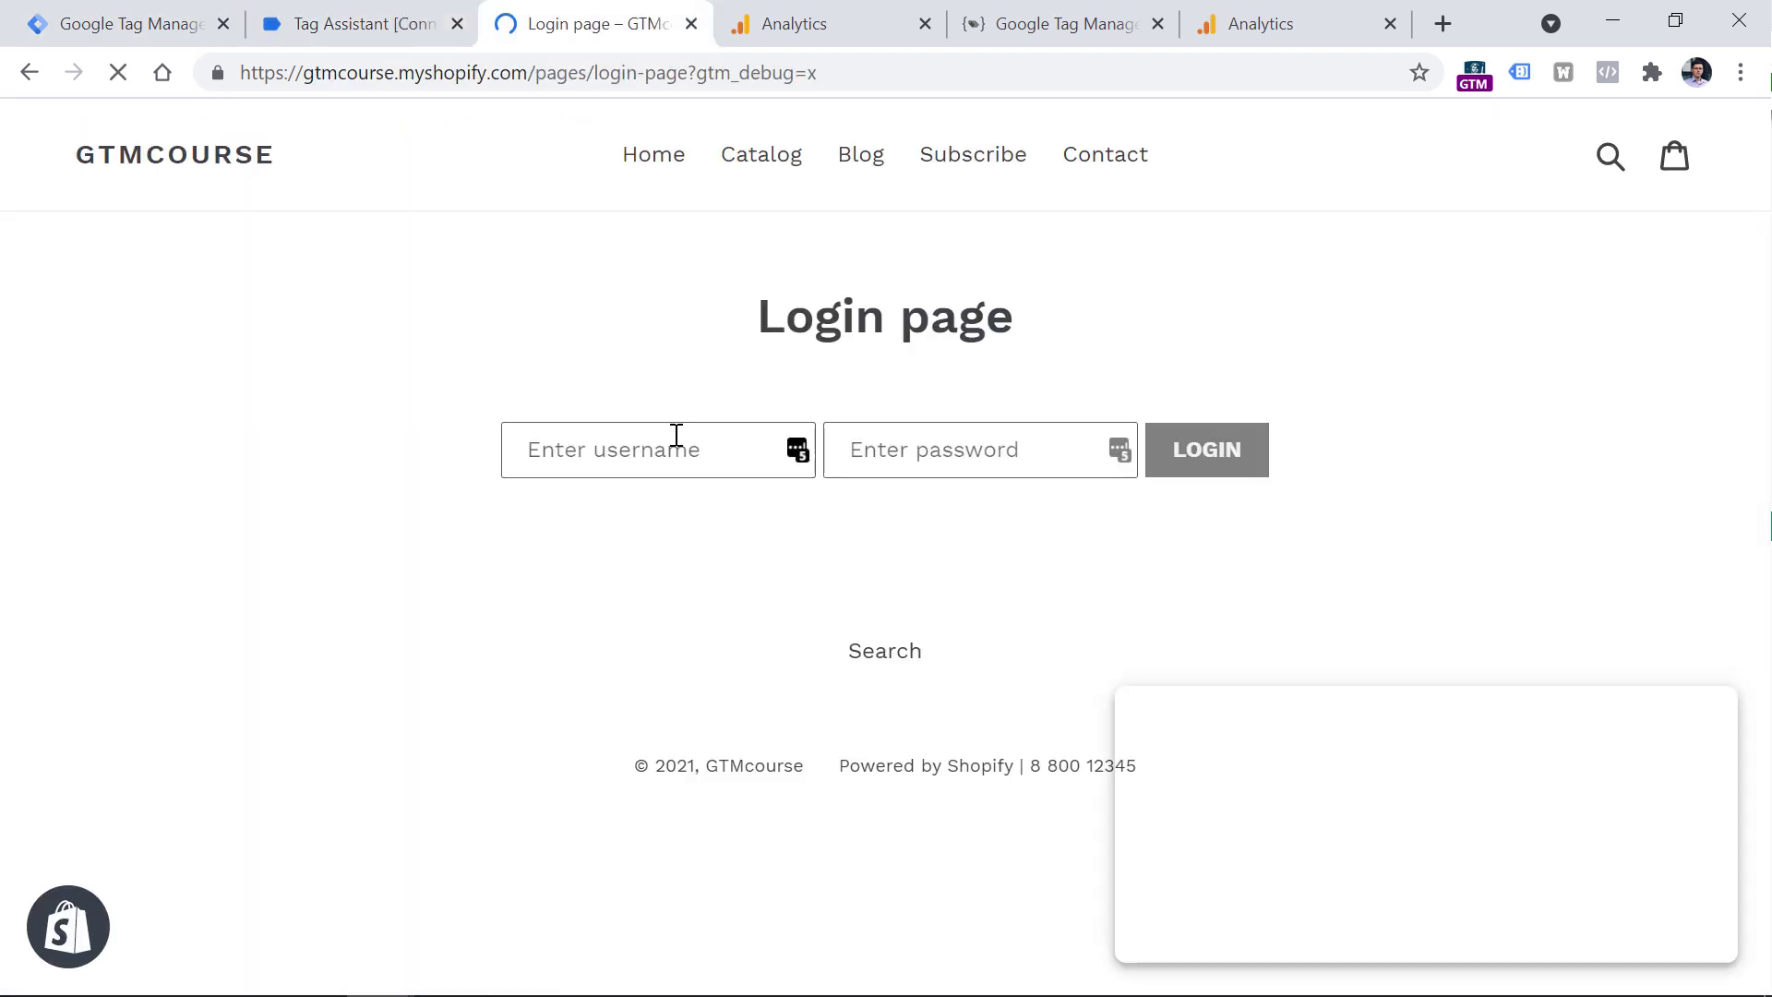
click(666, 450)
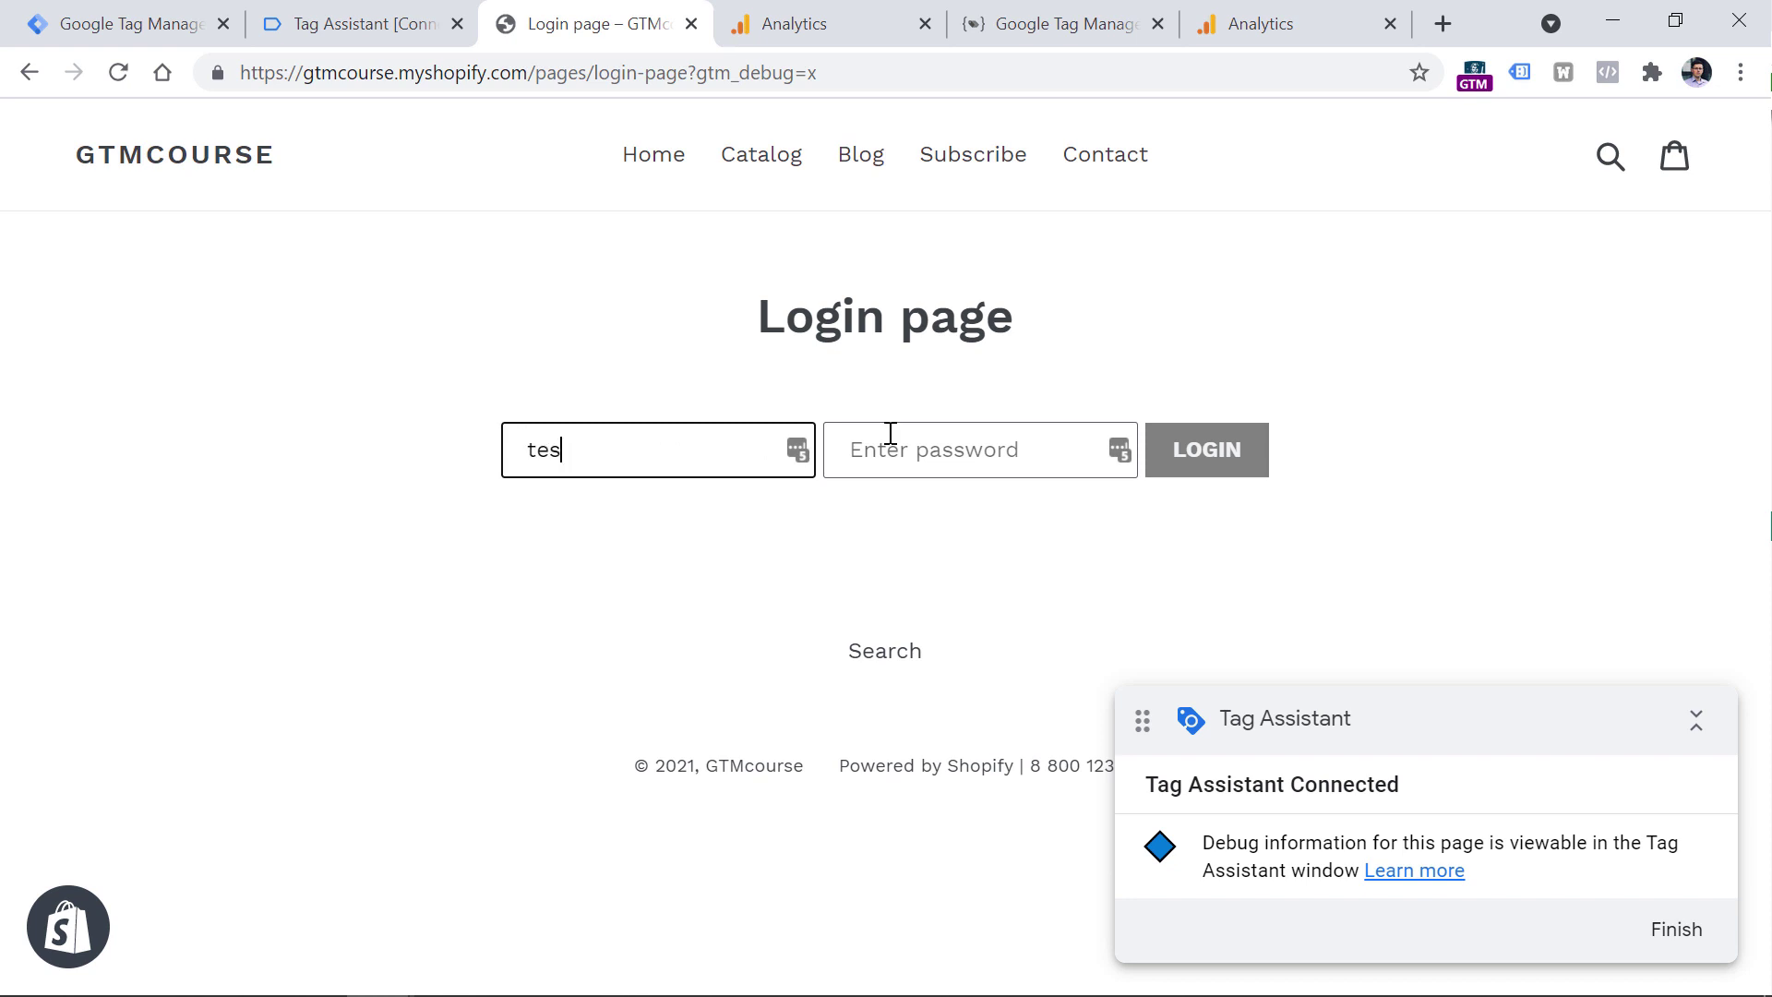
click(910, 447)
click(1194, 462)
In Tag Assistant's Container Loaded event, check the fired GA4 config tag shows user_id_dimension 123abc
click(329, 11)
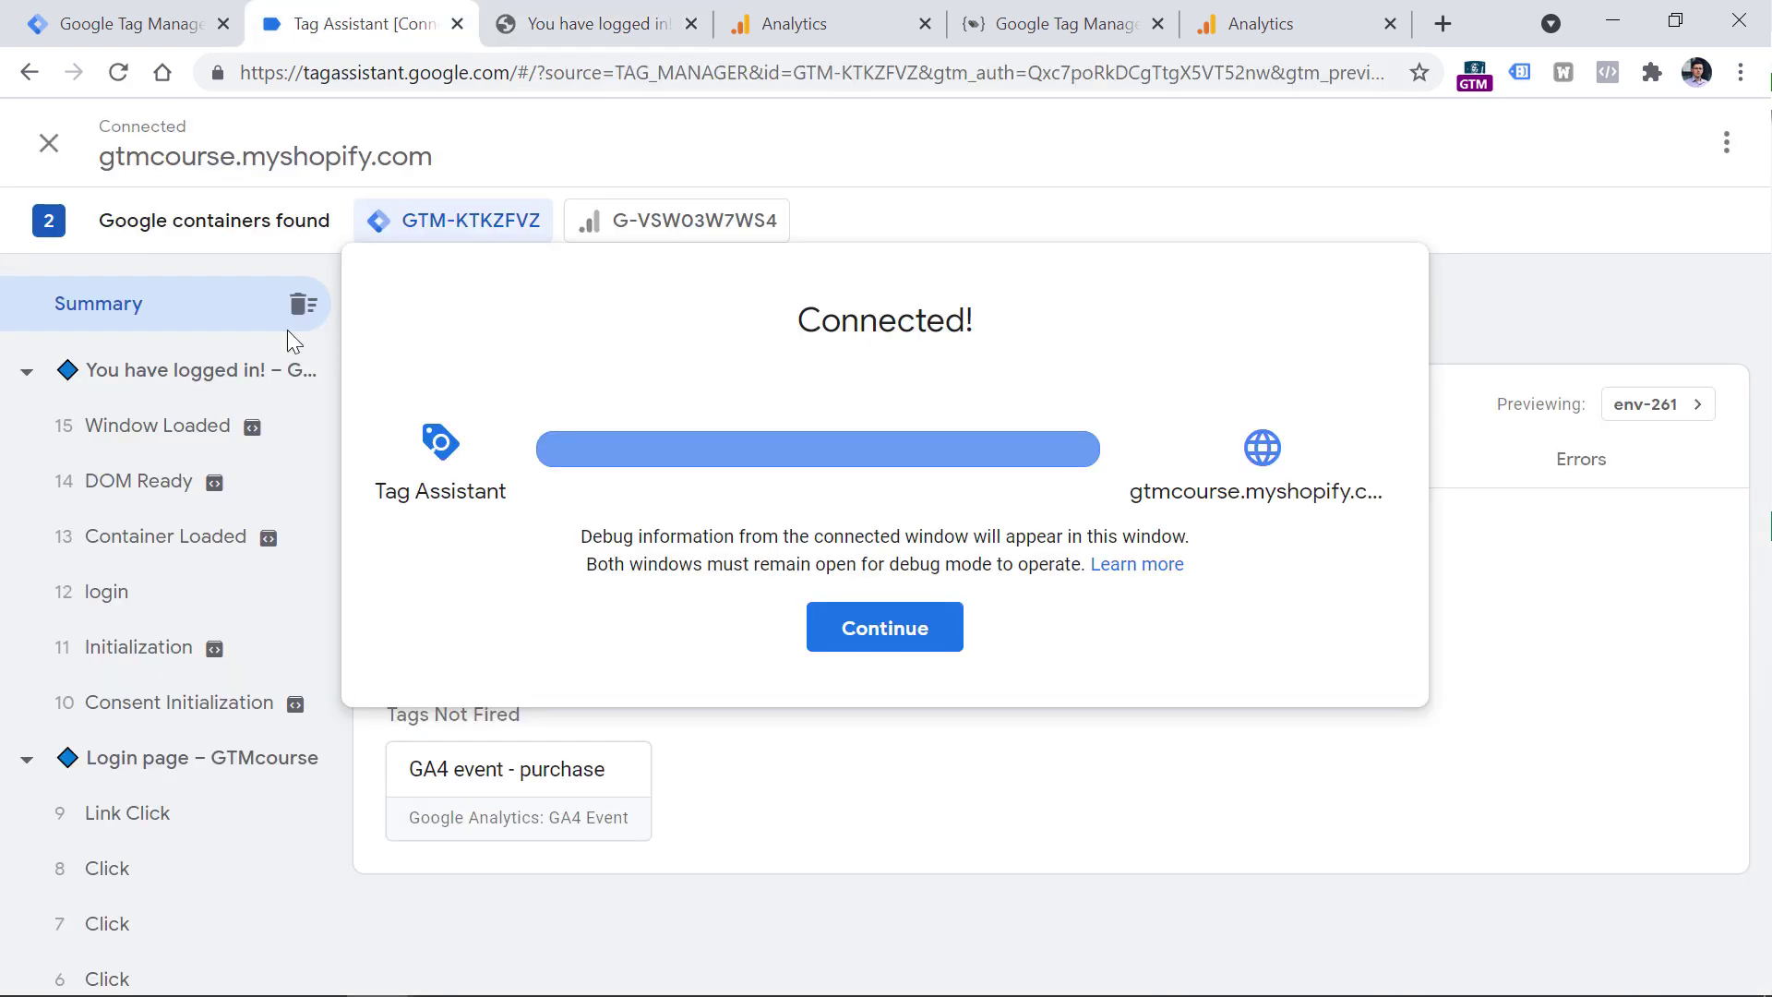
click(134, 539)
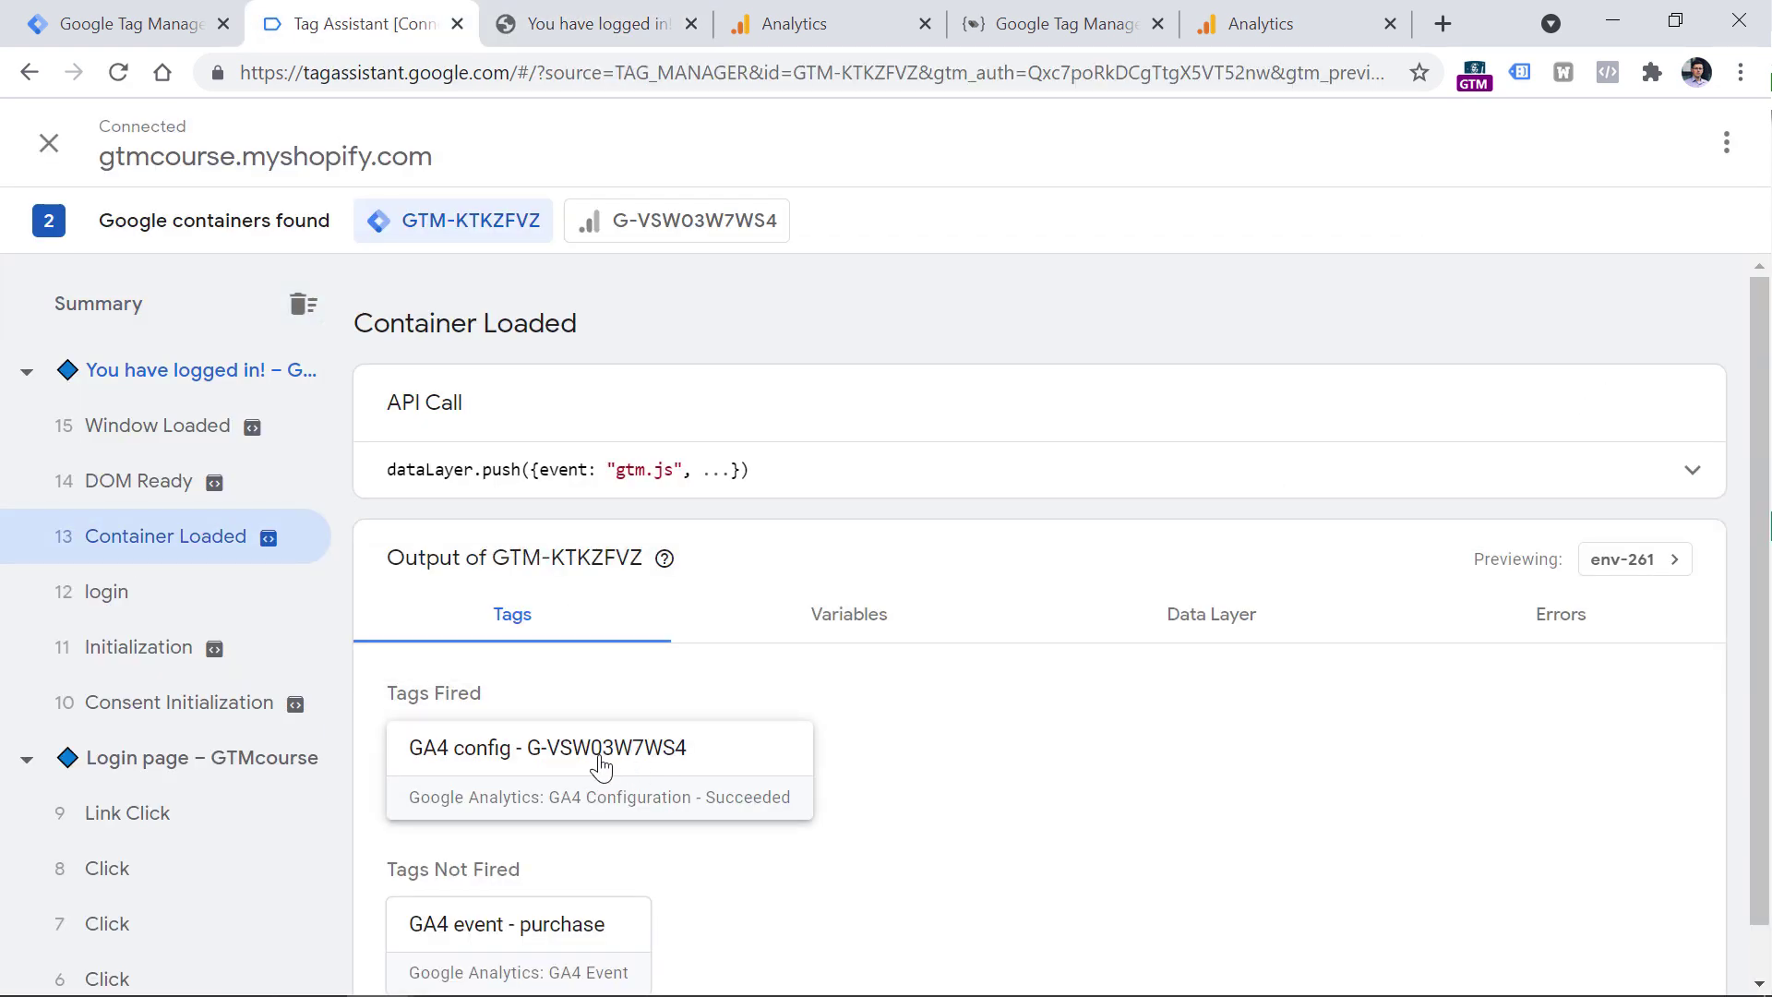
click(610, 771)
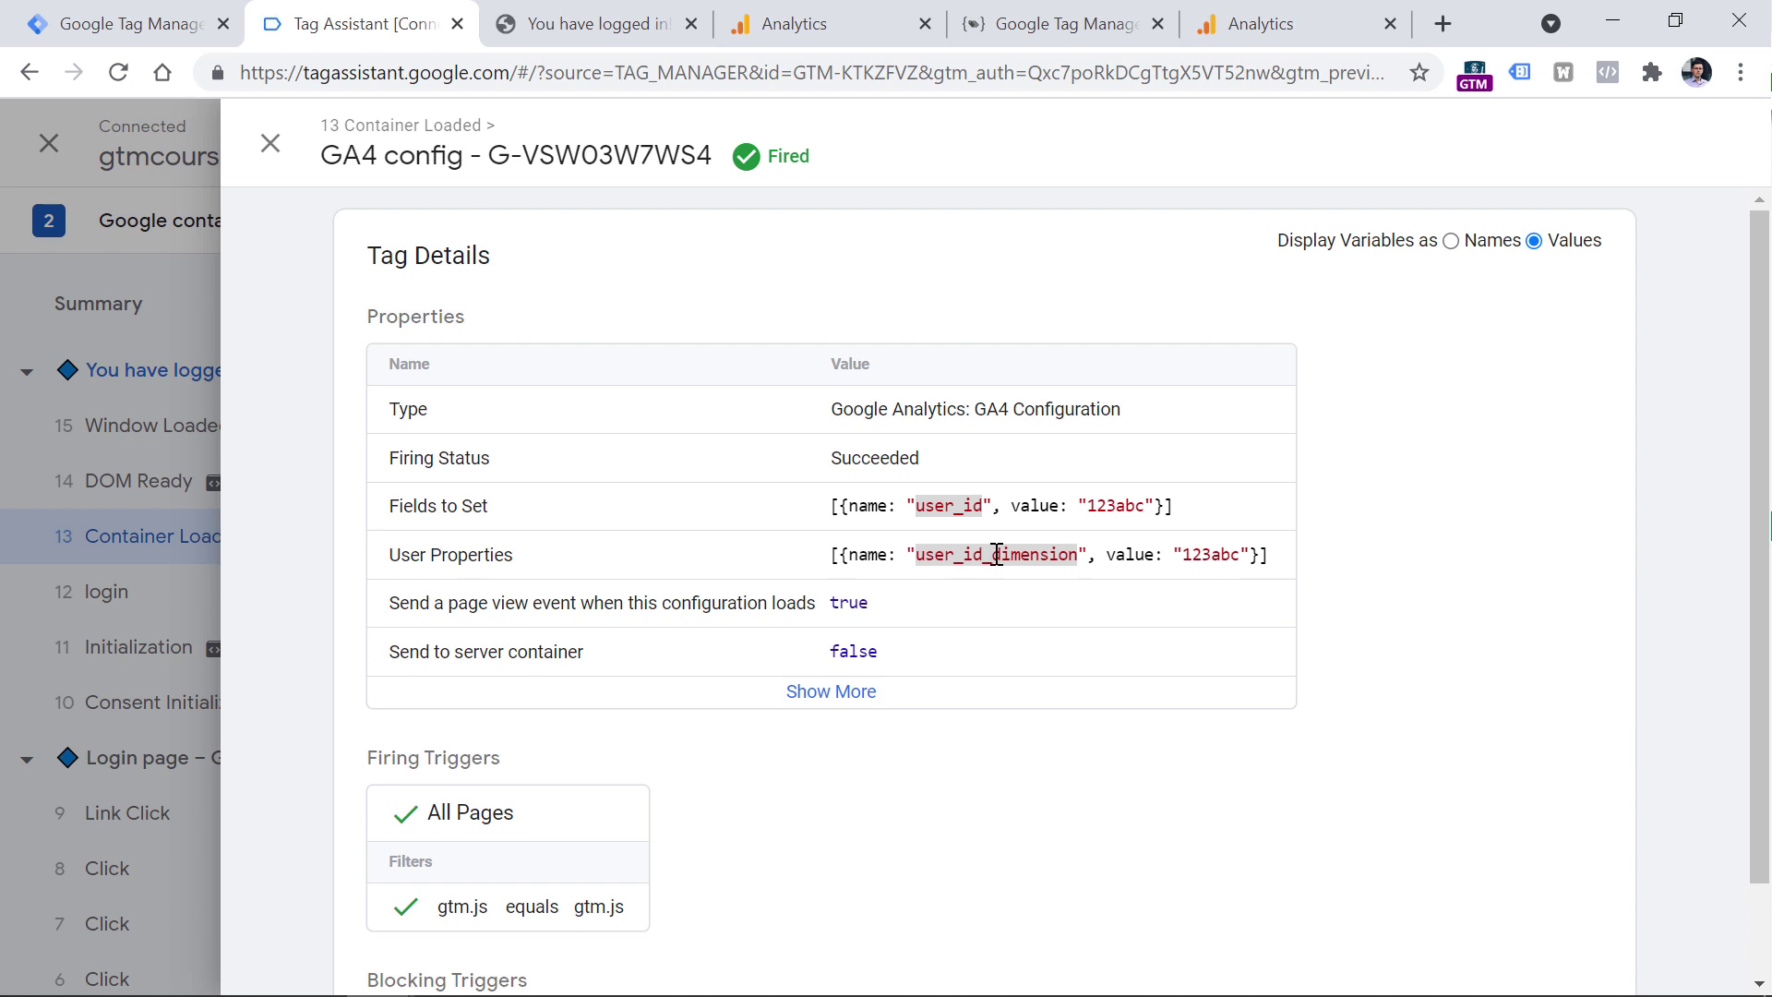
click(789, 13)
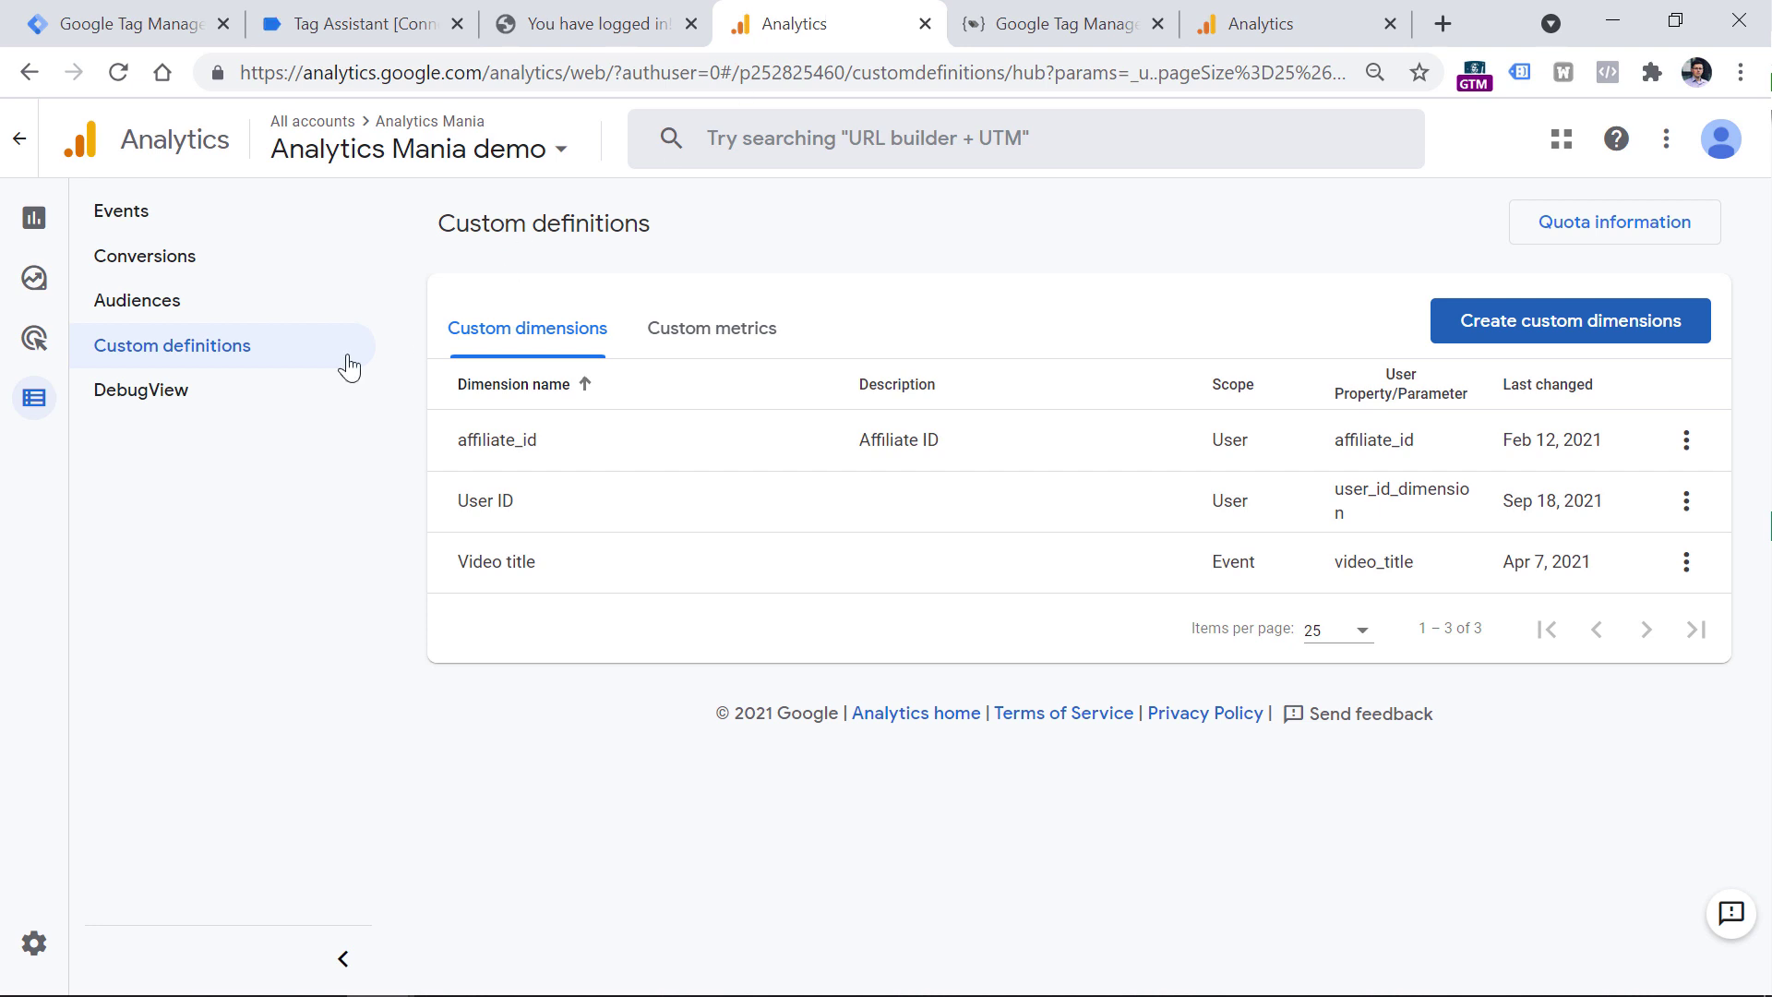
In DebugView, check page_view's user properties show user_id and user_id_dimension as 123abc
click(174, 399)
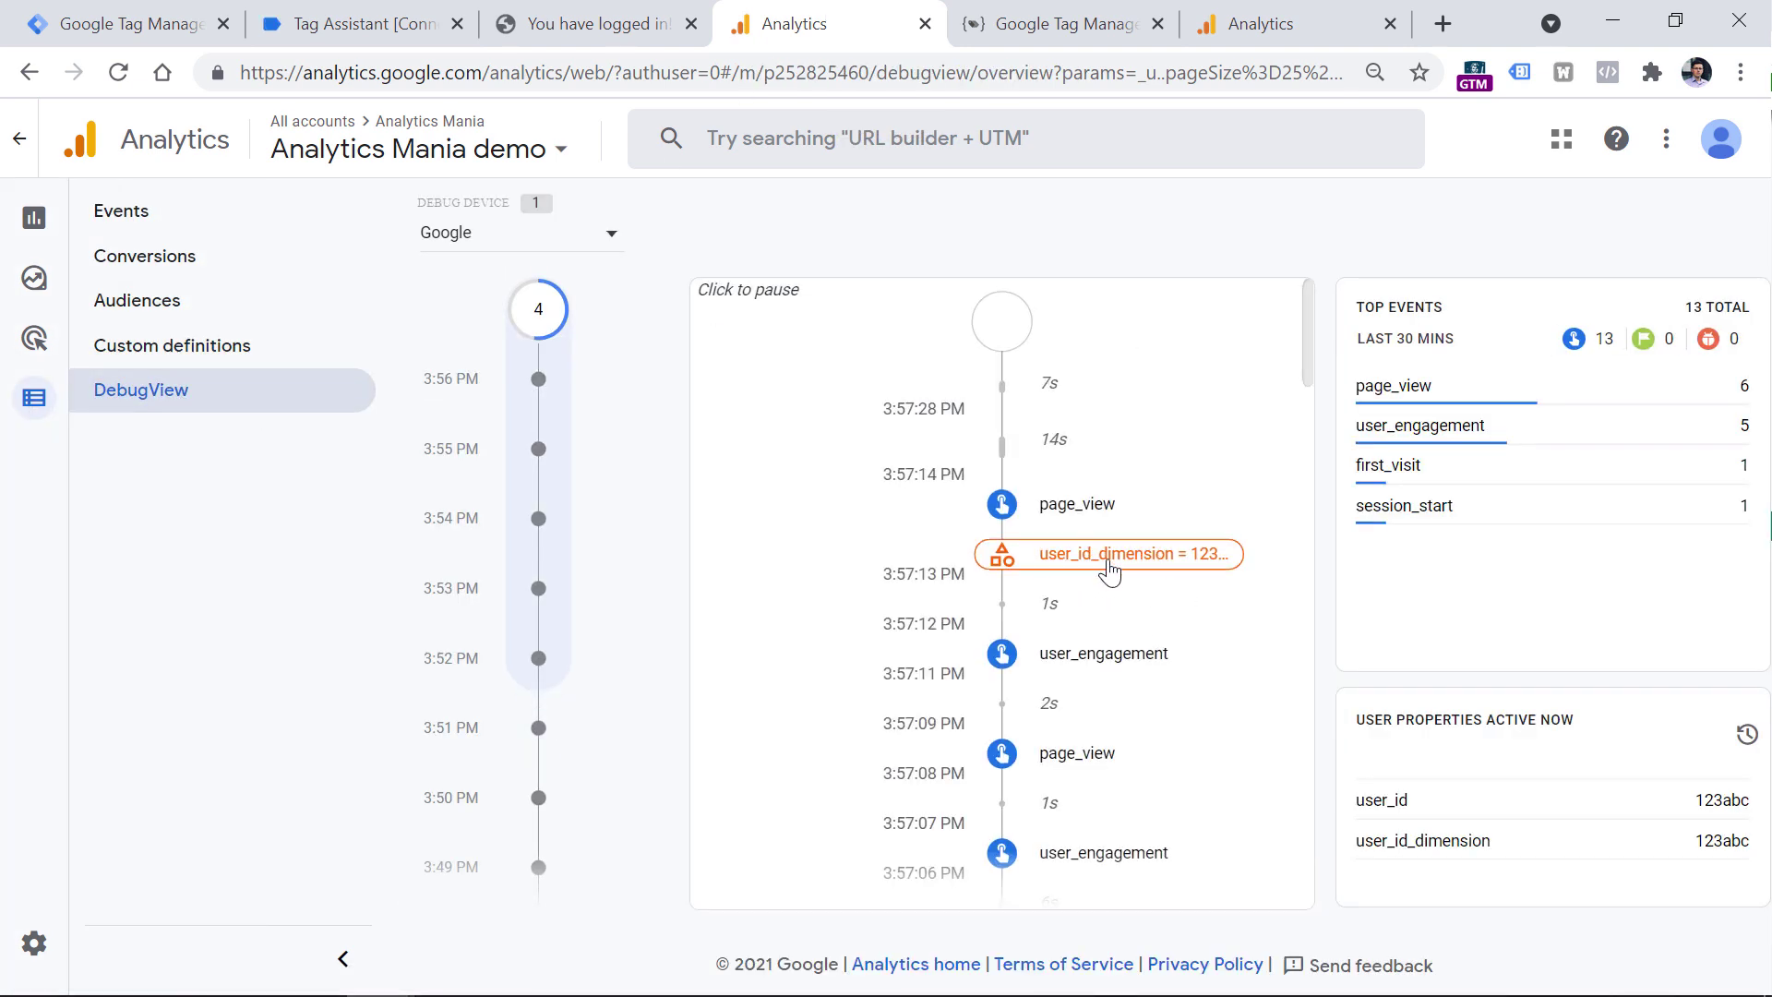
click(1082, 513)
click(1207, 384)
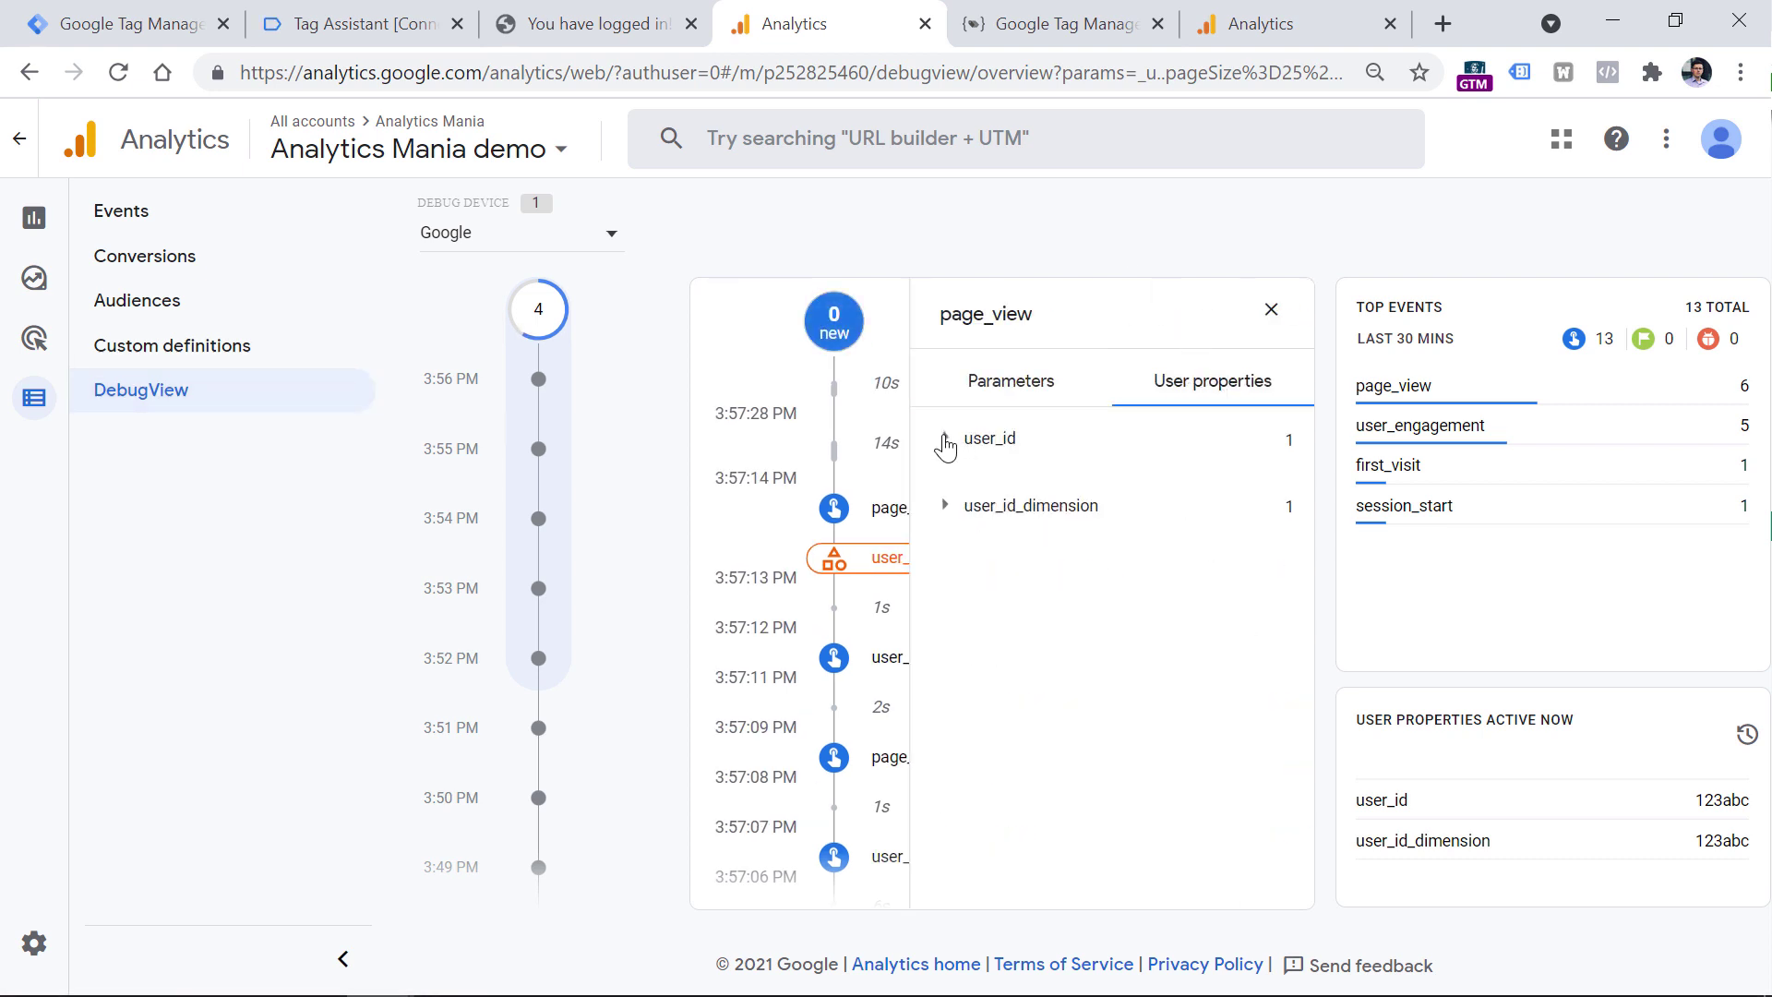
click(939, 441)
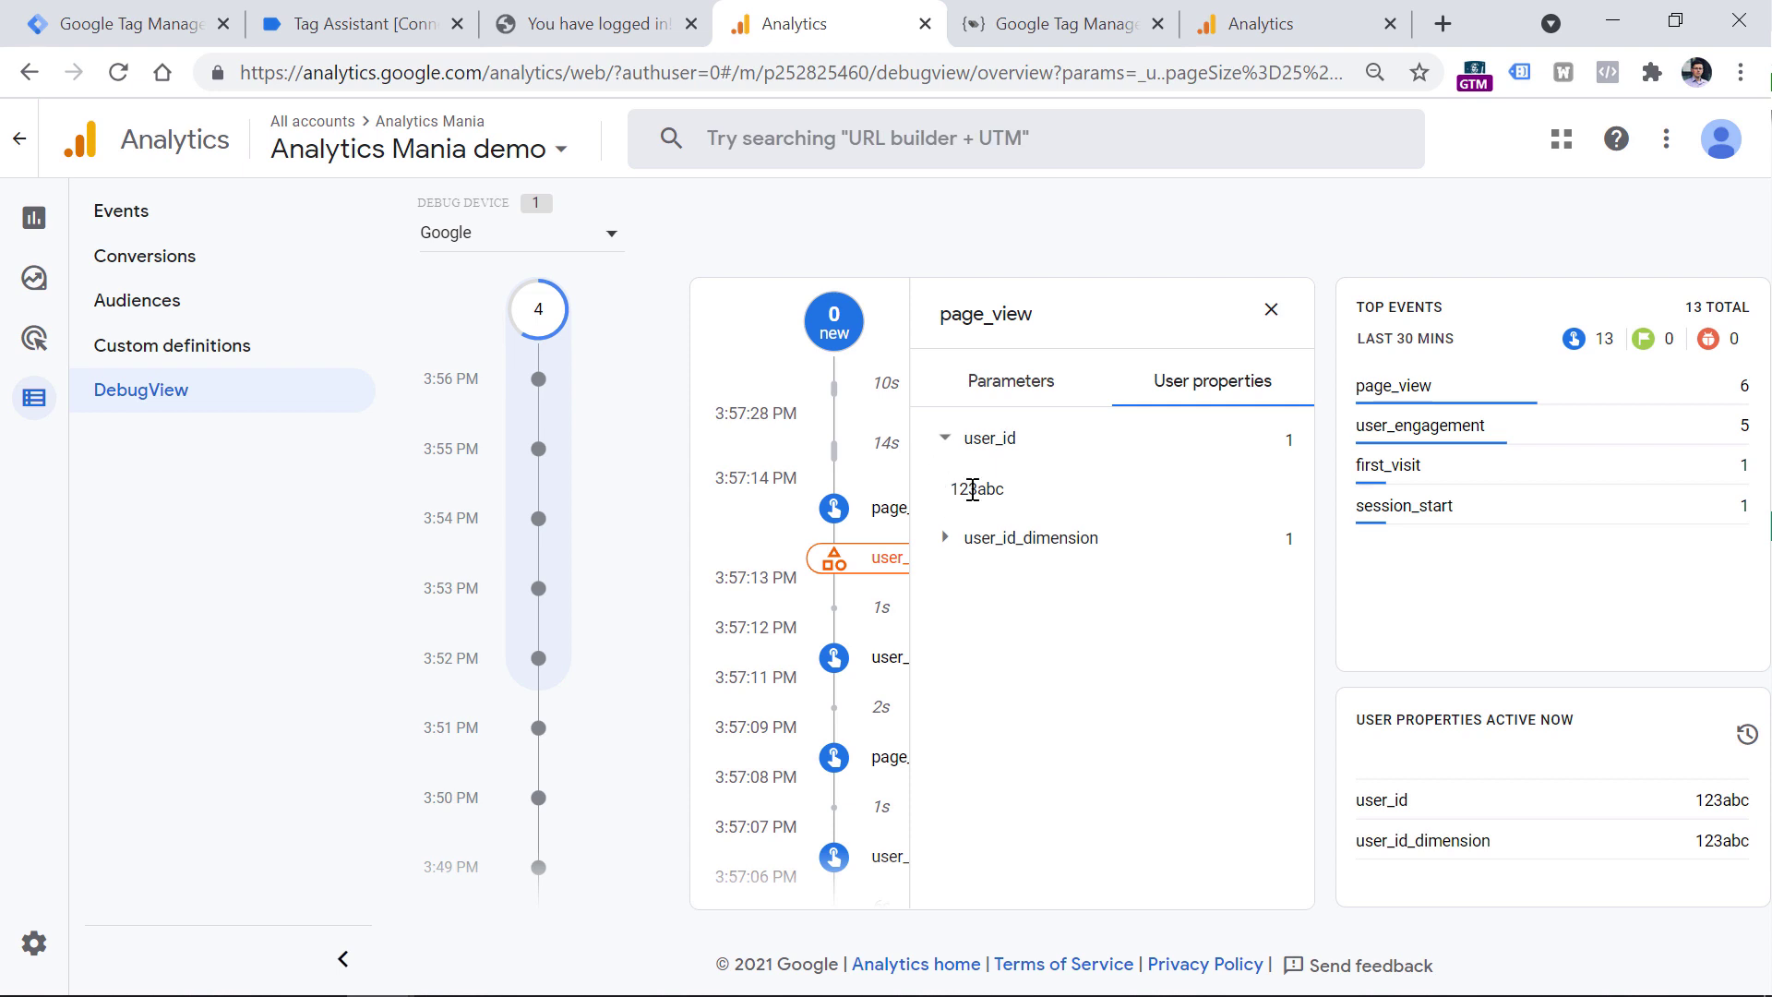
click(943, 441)
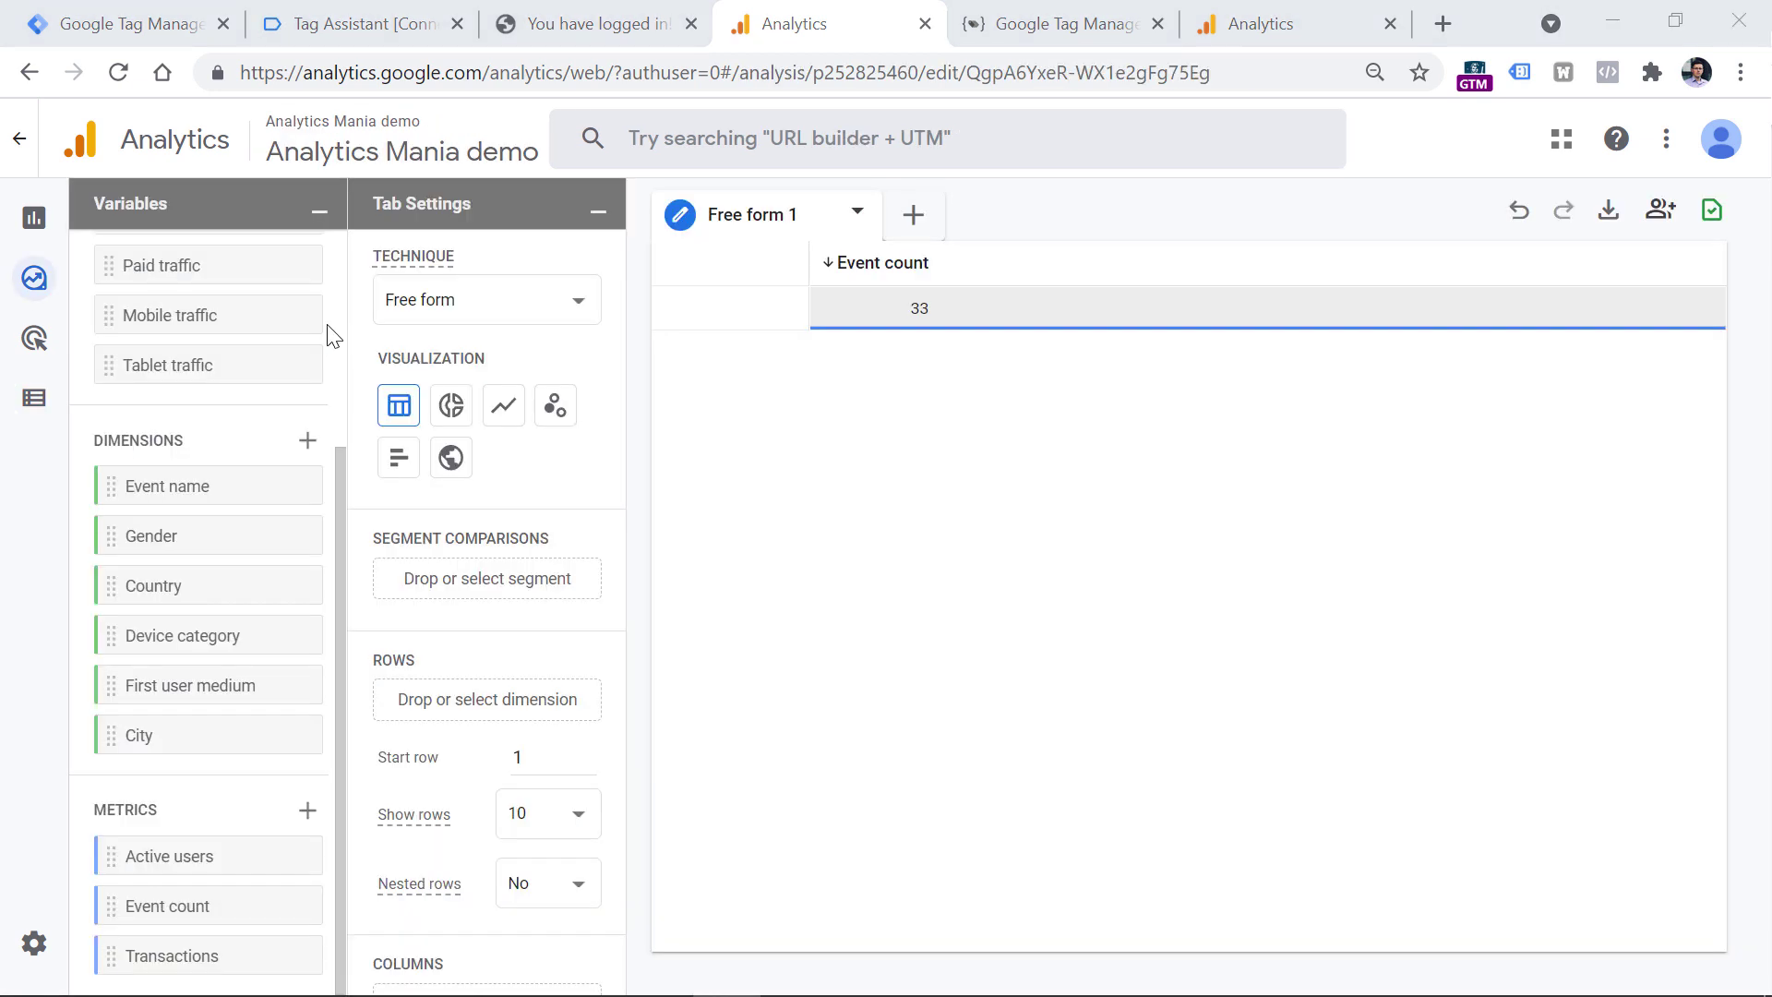
Import the User ID dimension into the exploration's Rows, then begin submitting GTM workspace changes
click(307, 441)
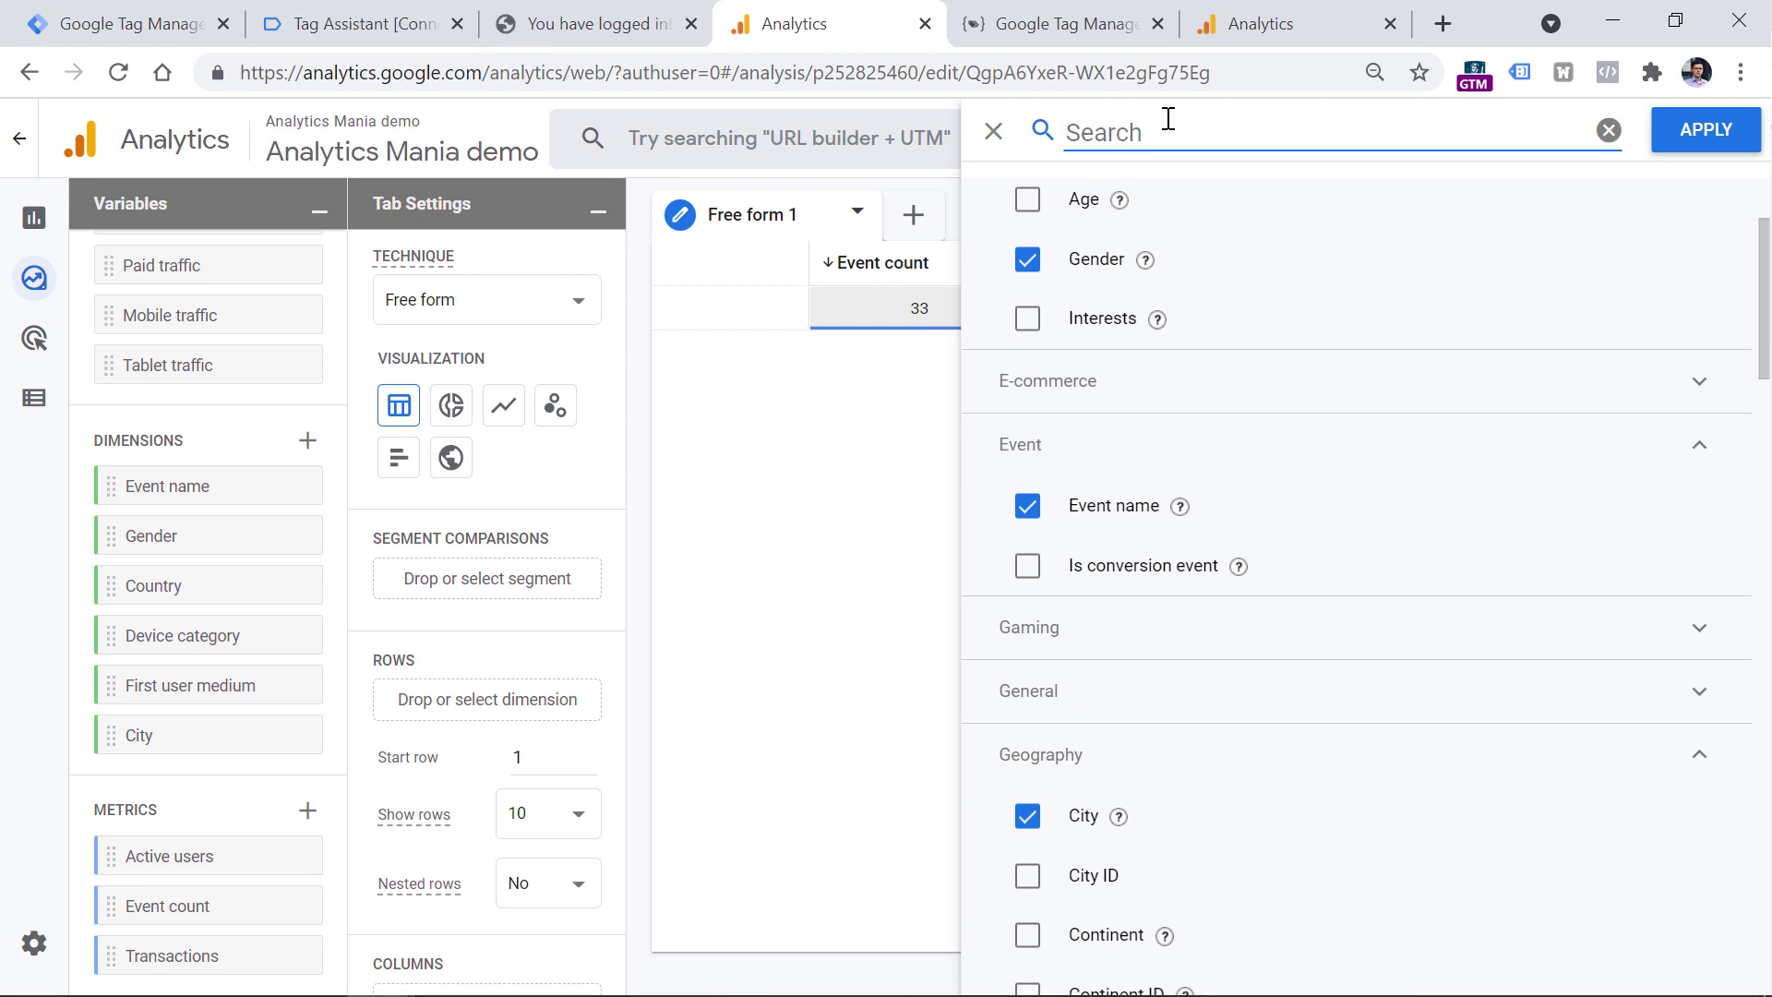
text(user id)
click(1615, 196)
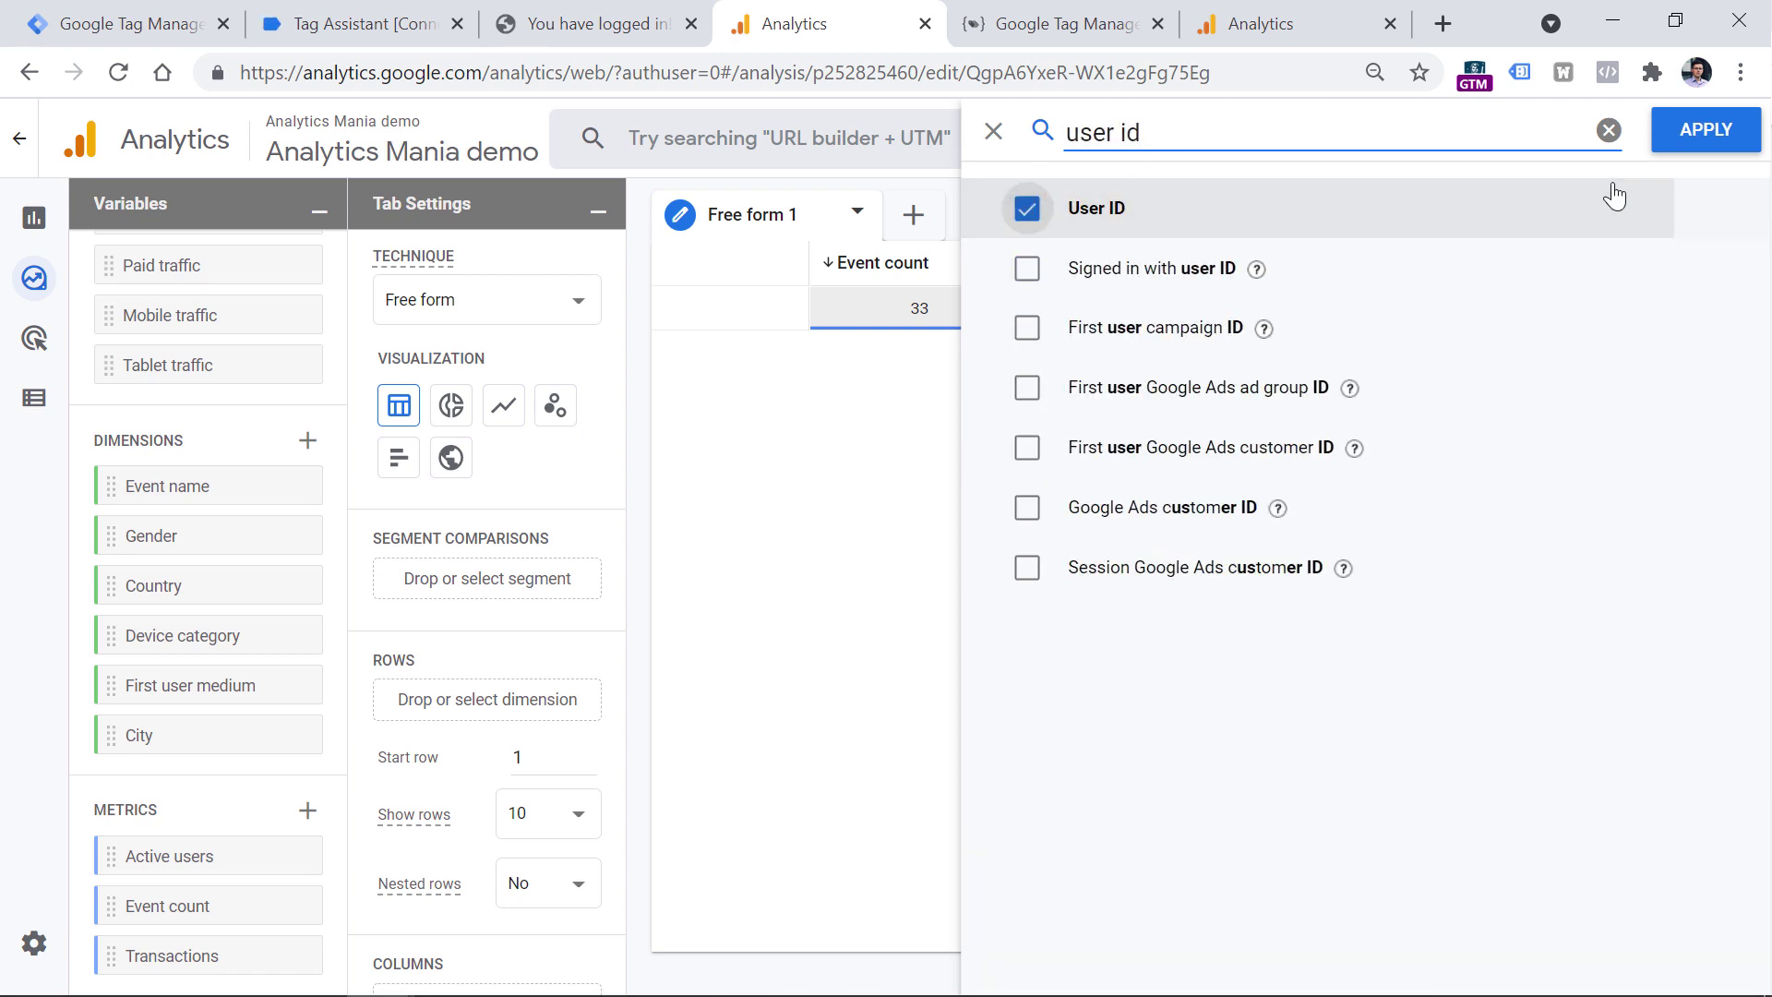
click(1706, 130)
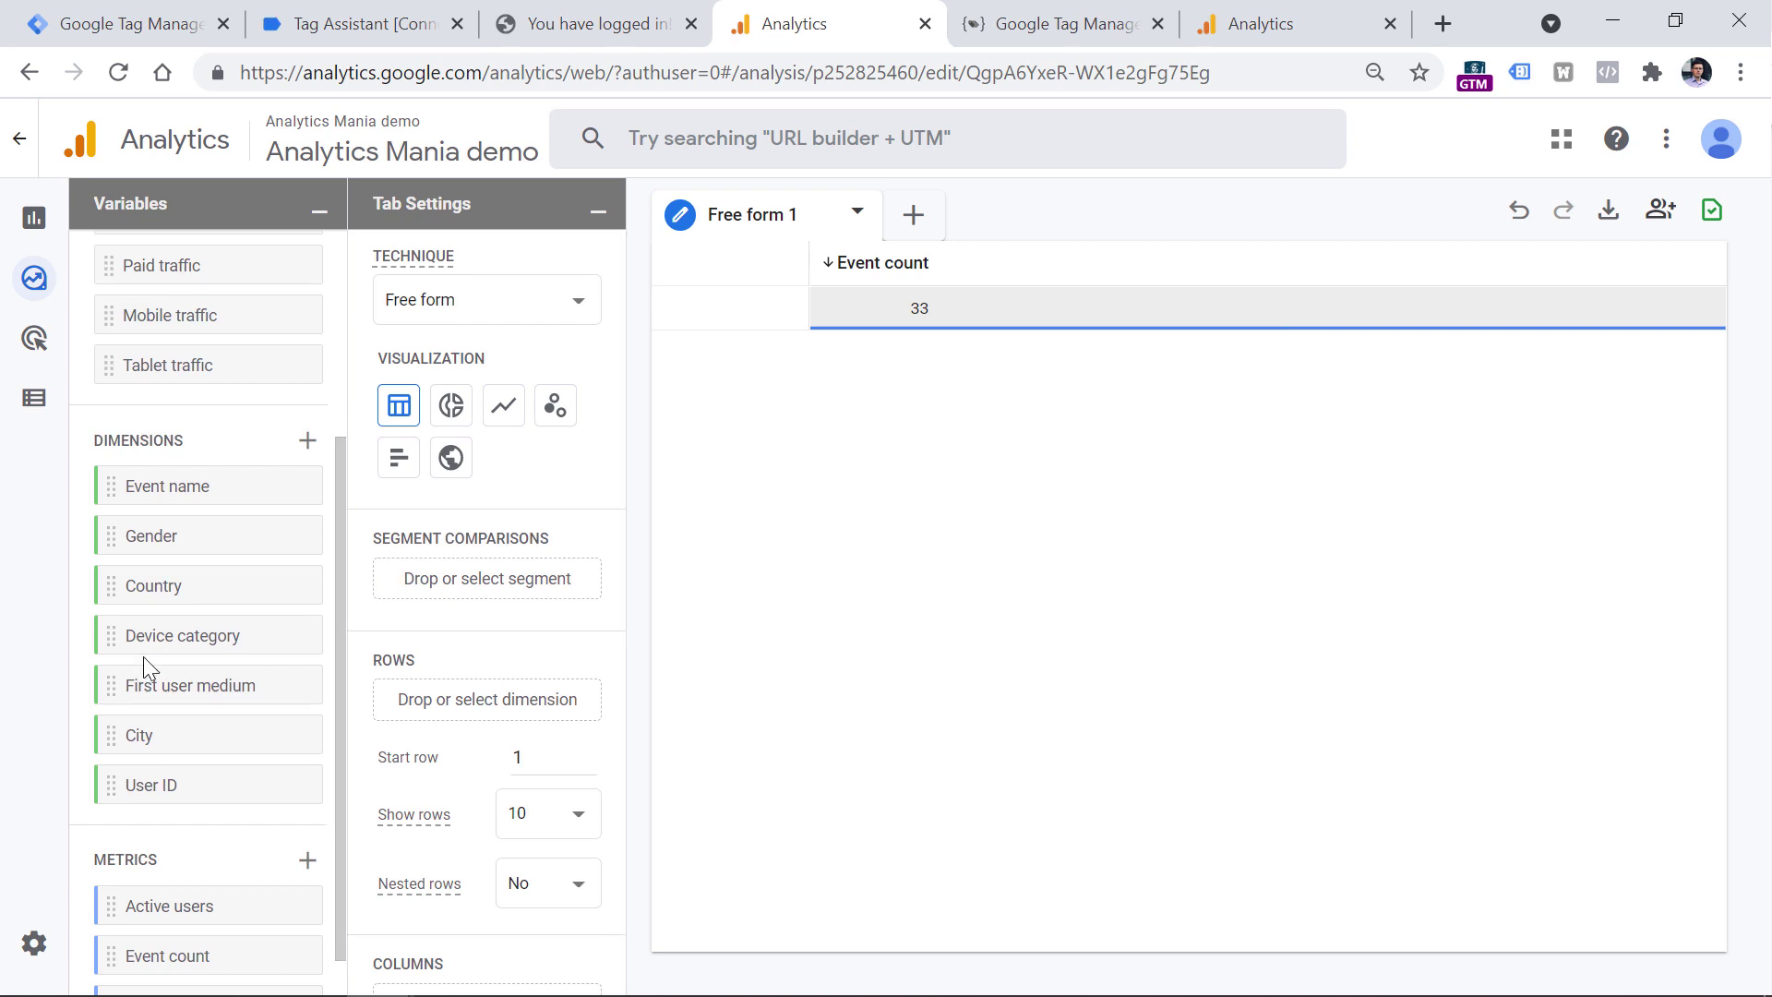
scroll(145, 667, down, 1)
drag(123, 735, 406, 698)
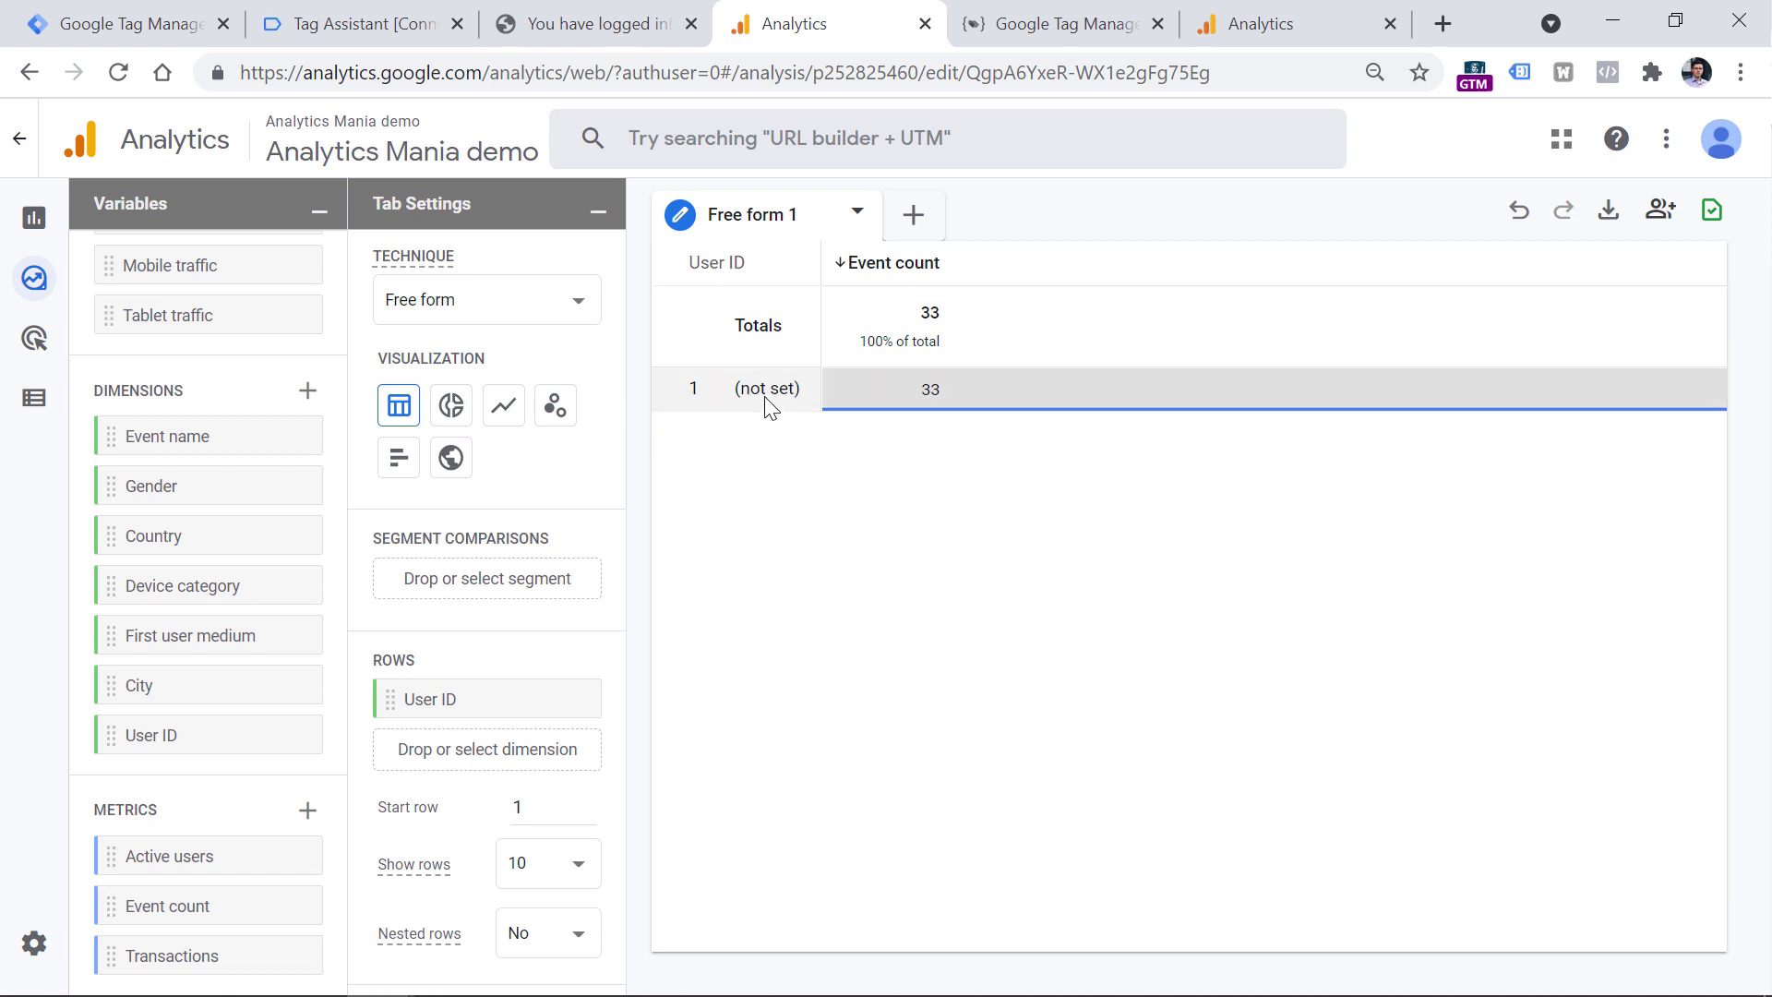
key(ctrl+1)
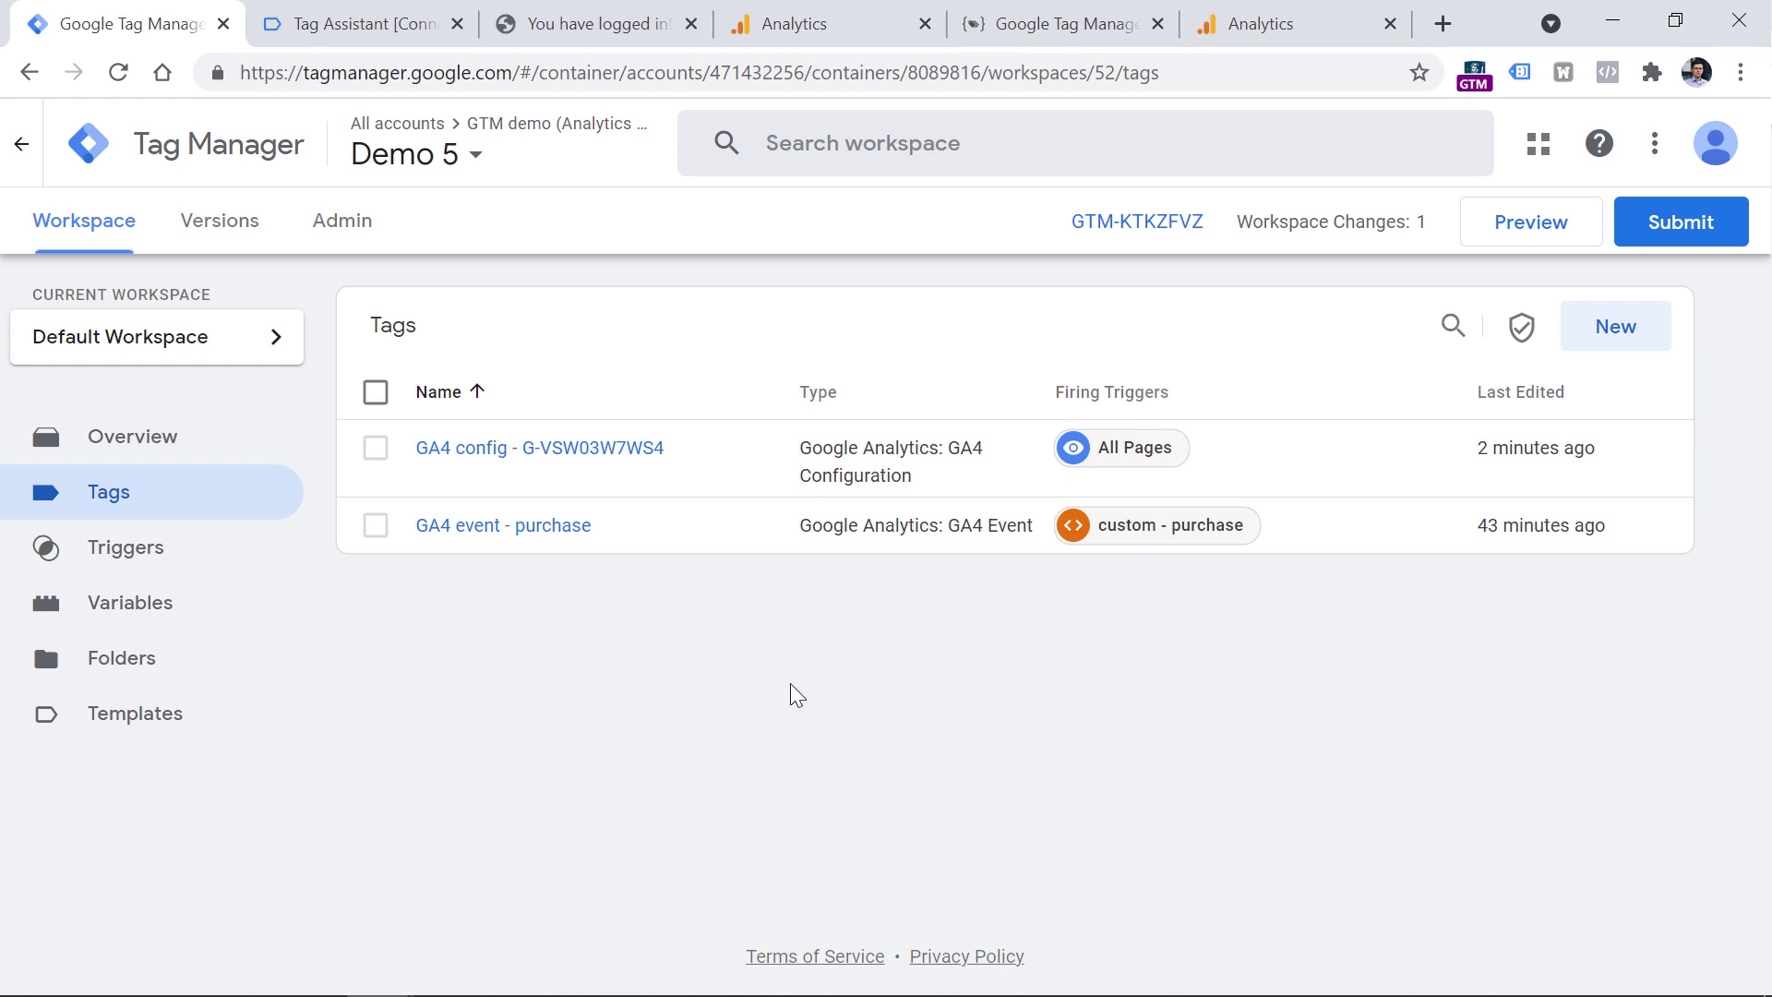
click(1679, 226)
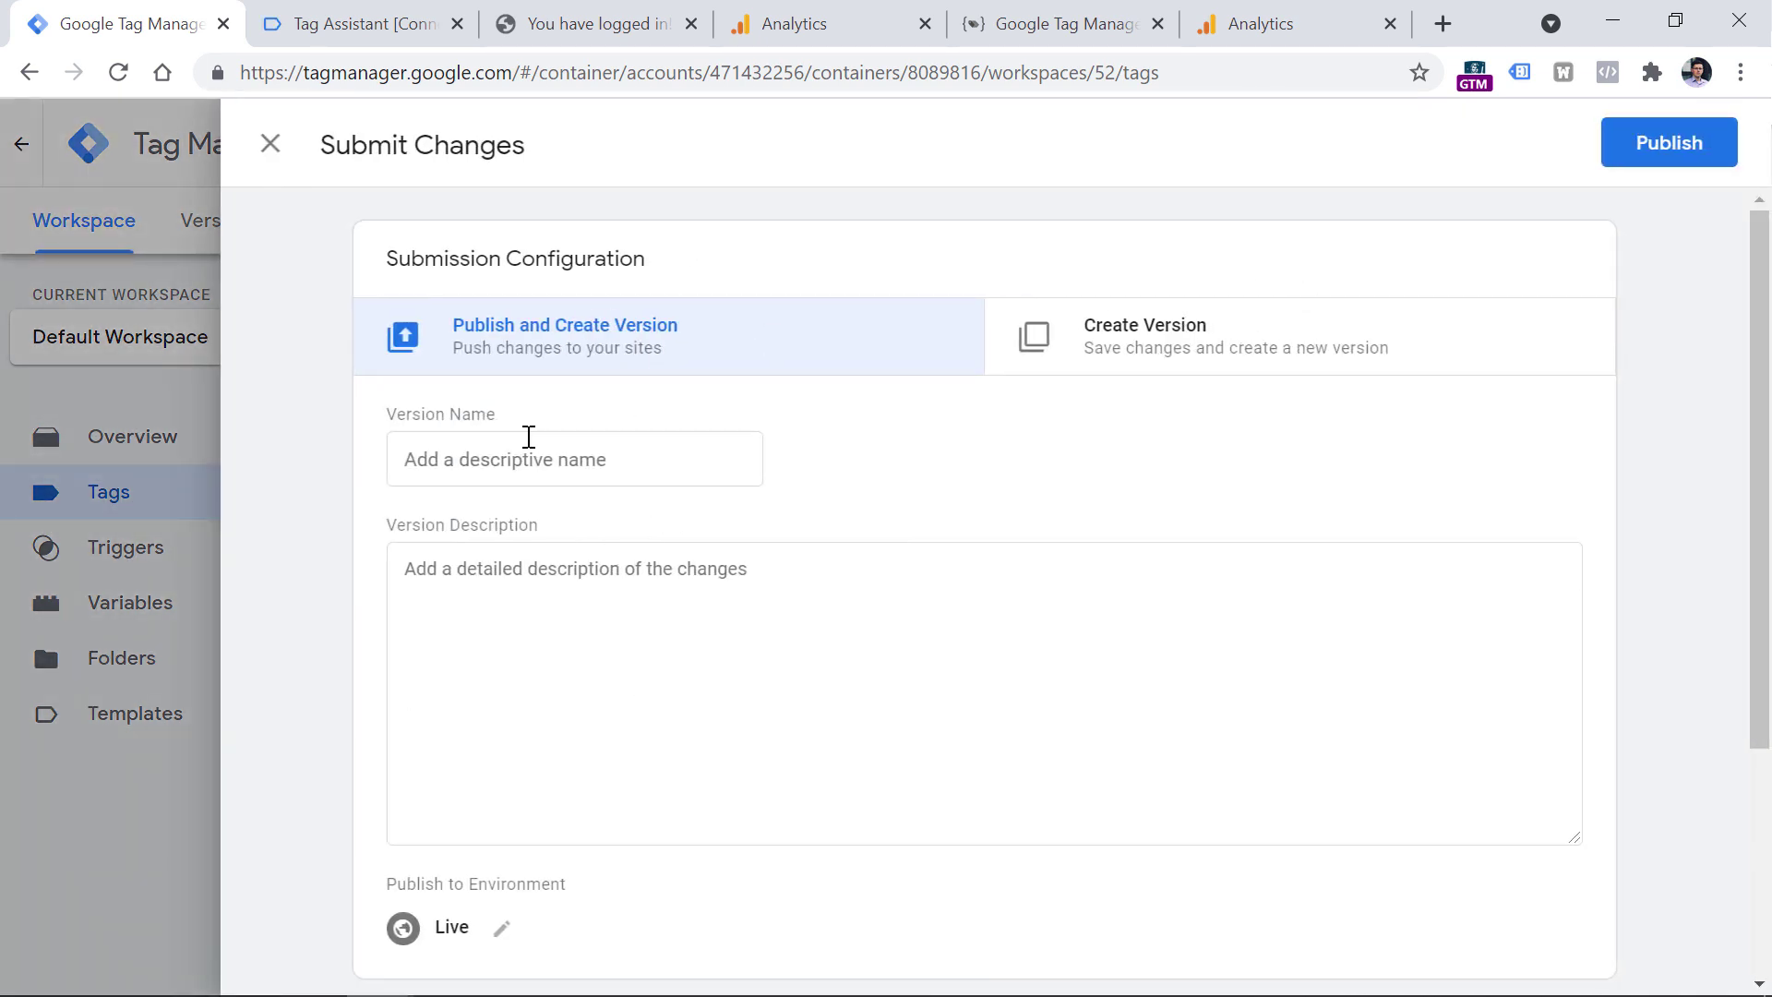